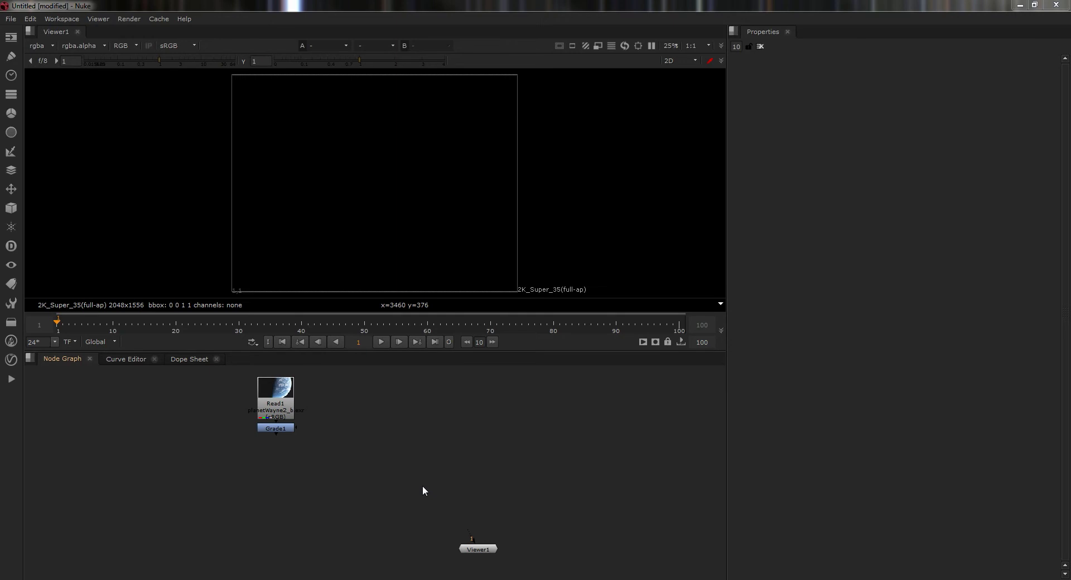
Open the recent comp camProj_Simple.nk, view its wall projection setup, and return to the untitled comp
left_click(10, 18)
mouse_move(24, 54)
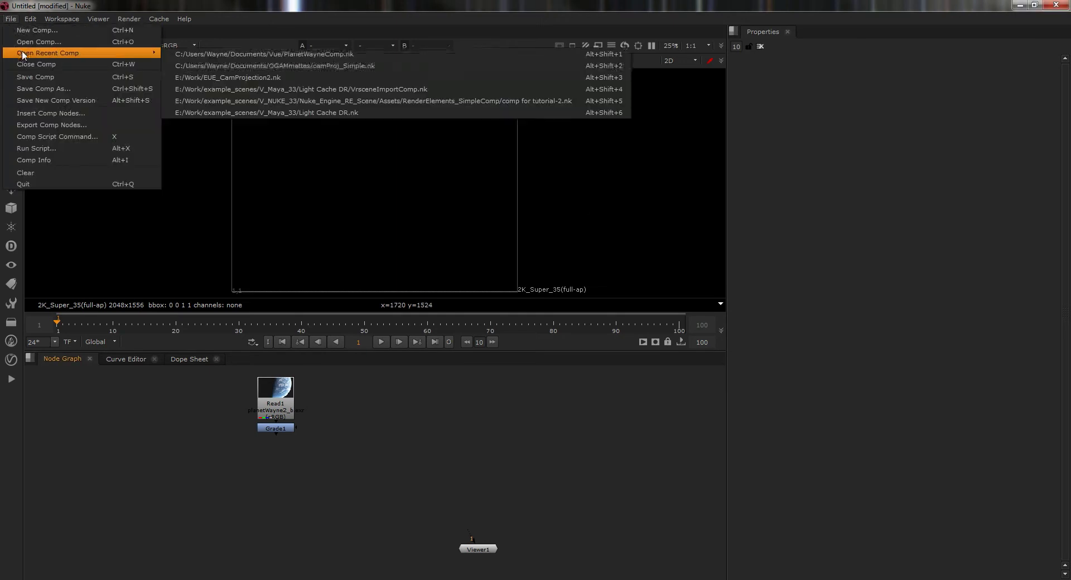
left_click(218, 65)
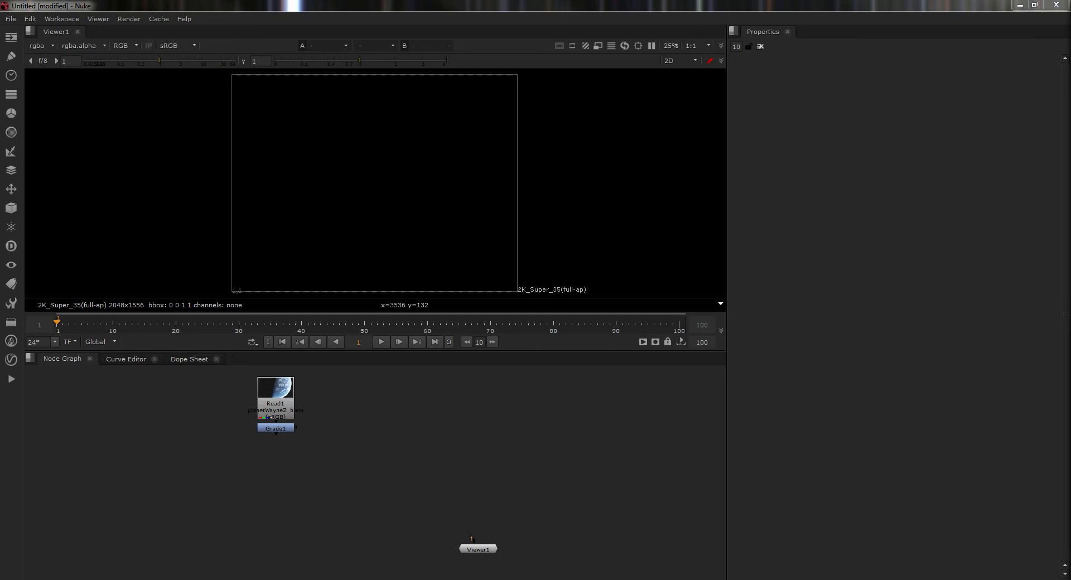
left_click_drag(1070, 112, 514, 19)
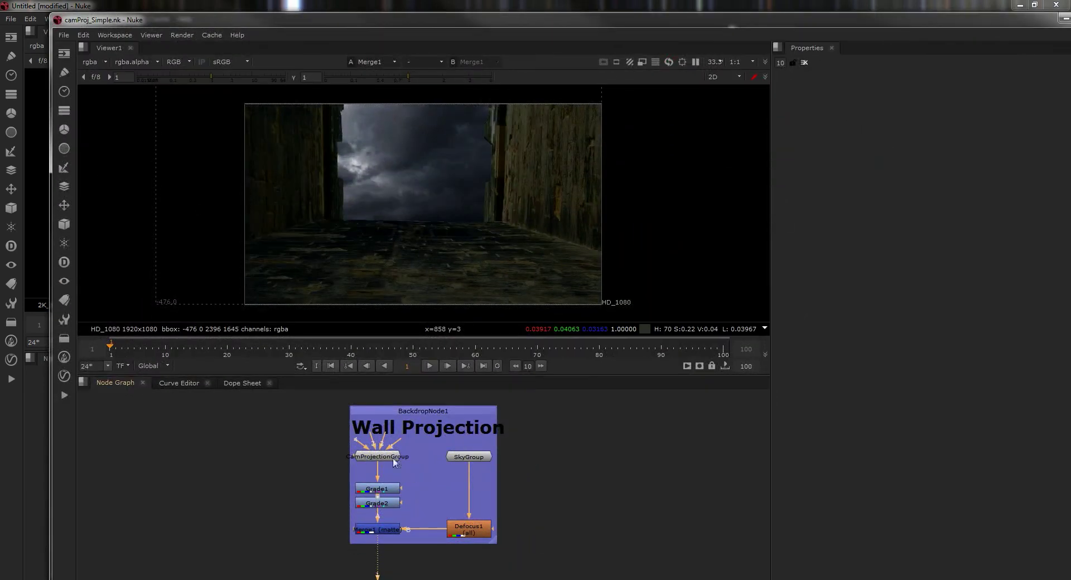
left_click_drag(701, 24, 678, 13)
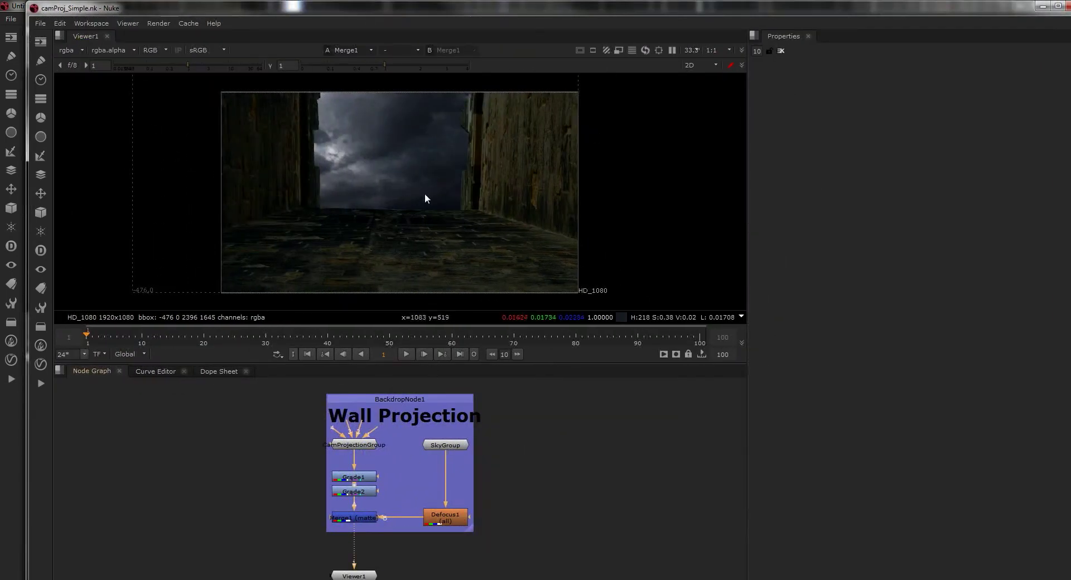
left_click_drag(529, 11, 1070, 10)
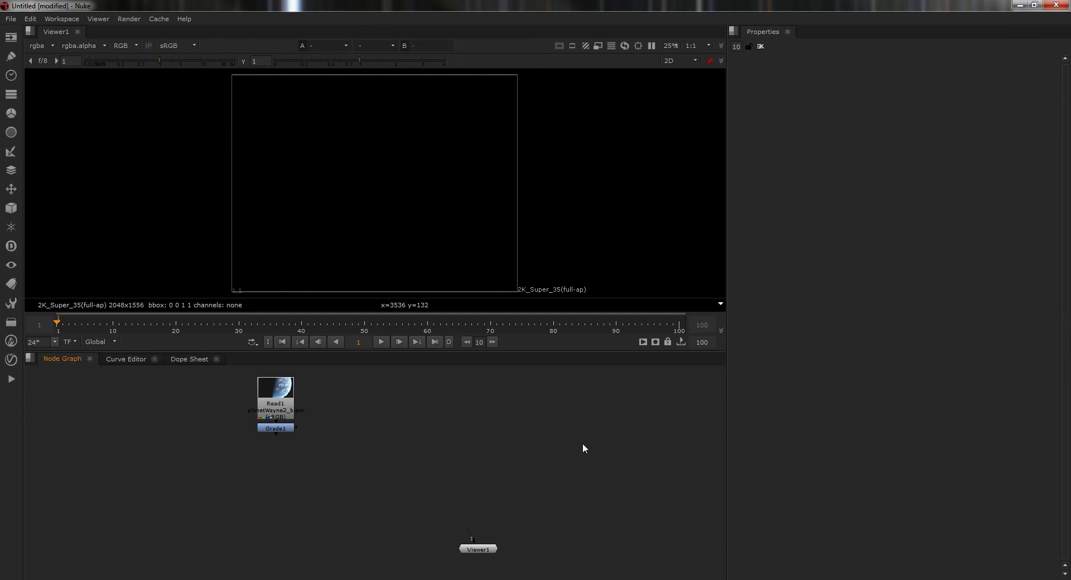
Show the graded planet image in the viewer and open the Grade1 node's properties
left_click(278, 409)
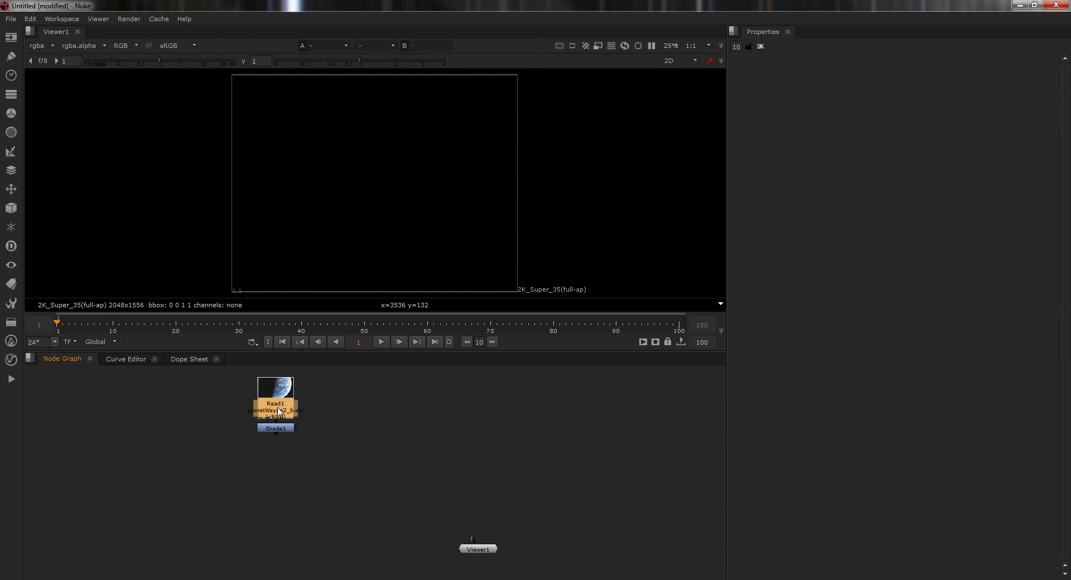
key("1")
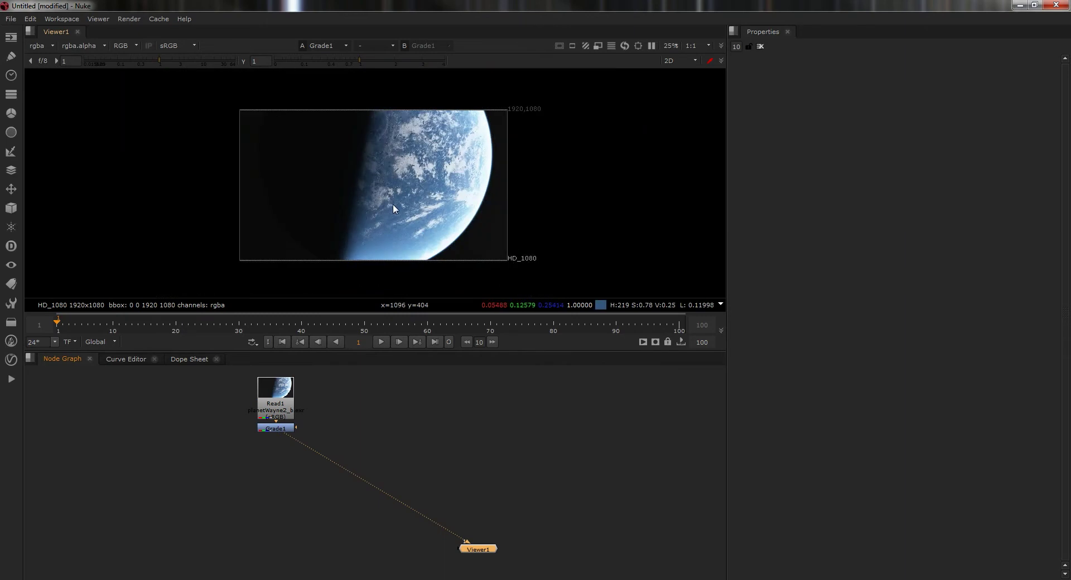
left_click(270, 429)
double_click(270, 429)
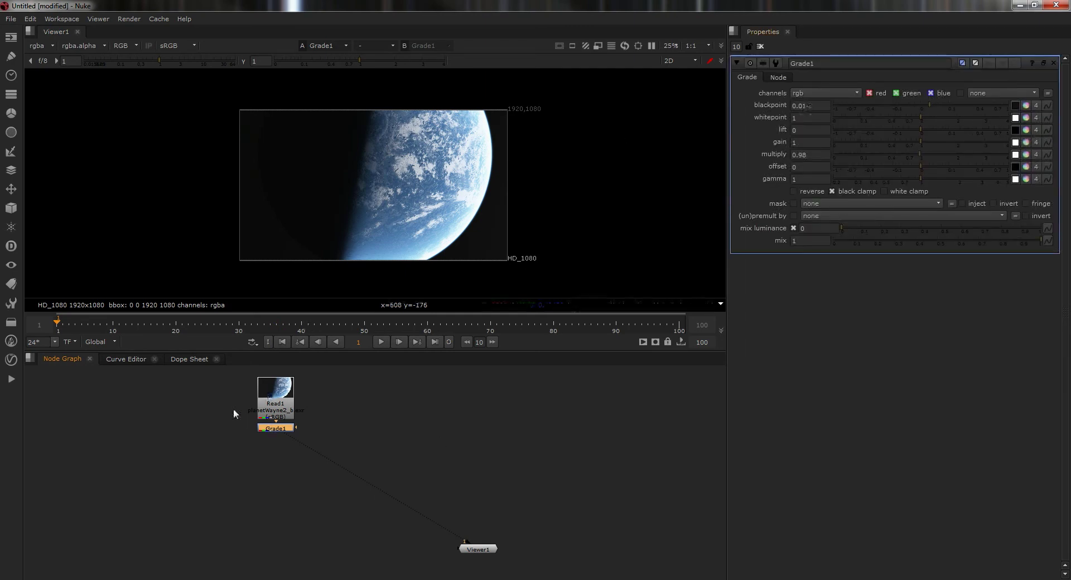
Toggle the Grade1 node off and on to compare the planet image with and without the grade
key("d")
key("d")
key("d")
key("d")
Add a Project3D node and connect it directly below Grade1
left_click(410, 459)
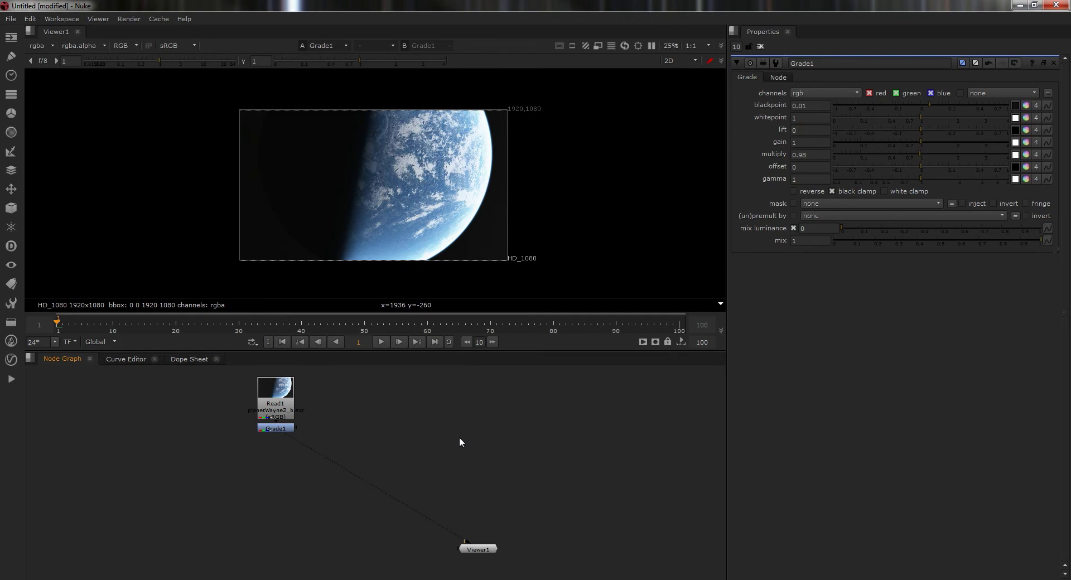
key("Tab")
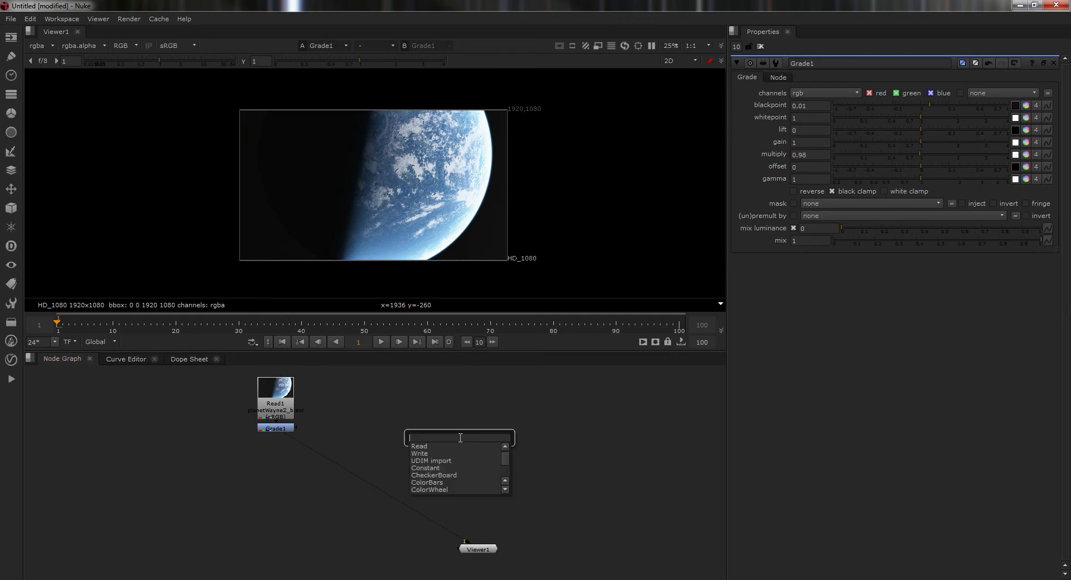
type("p")
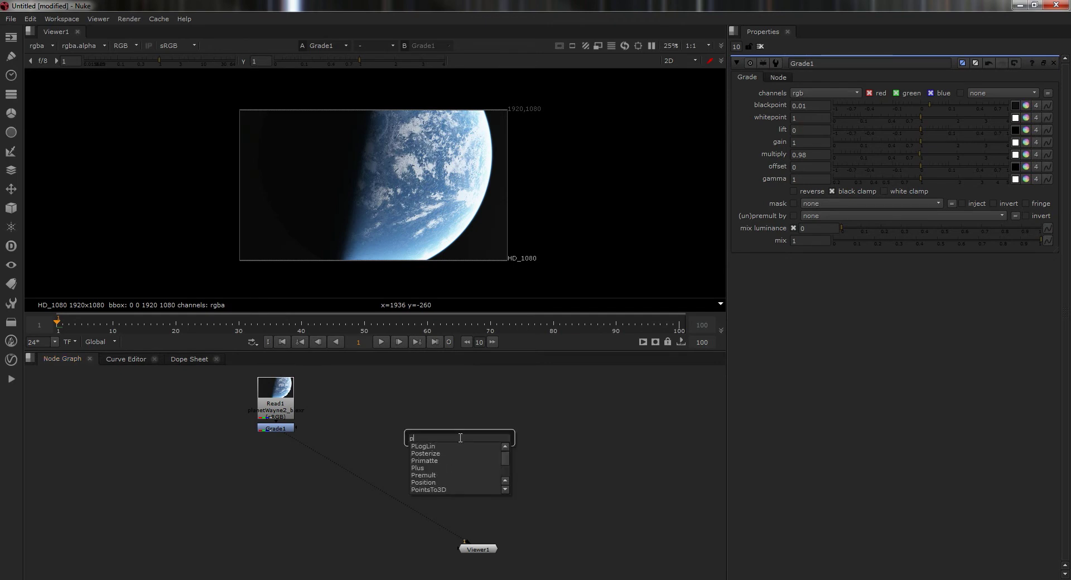
type("ro")
key("Down")
key("Down")
key("Return")
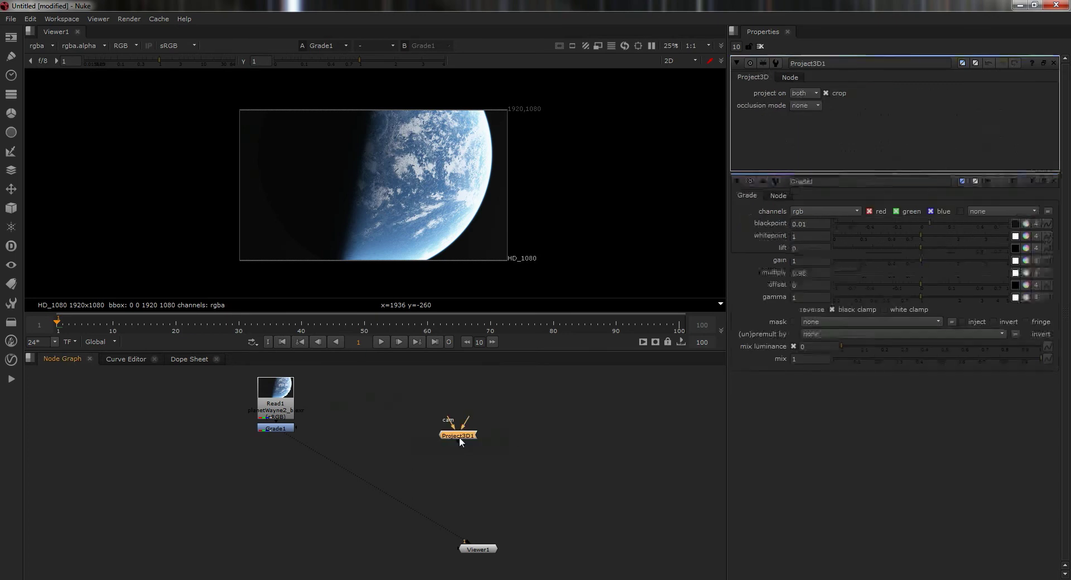
left_click_drag(459, 437, 273, 432)
left_click_drag(265, 503, 282, 481)
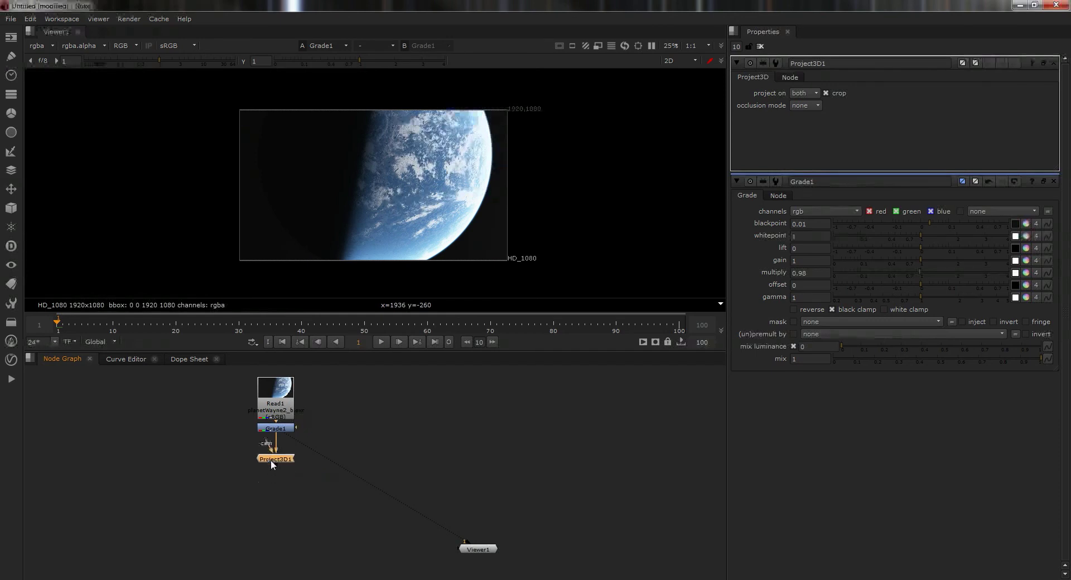
left_click_drag(270, 460, 275, 455)
Add a Camera node in the empty area of the node graph
left_click(397, 451)
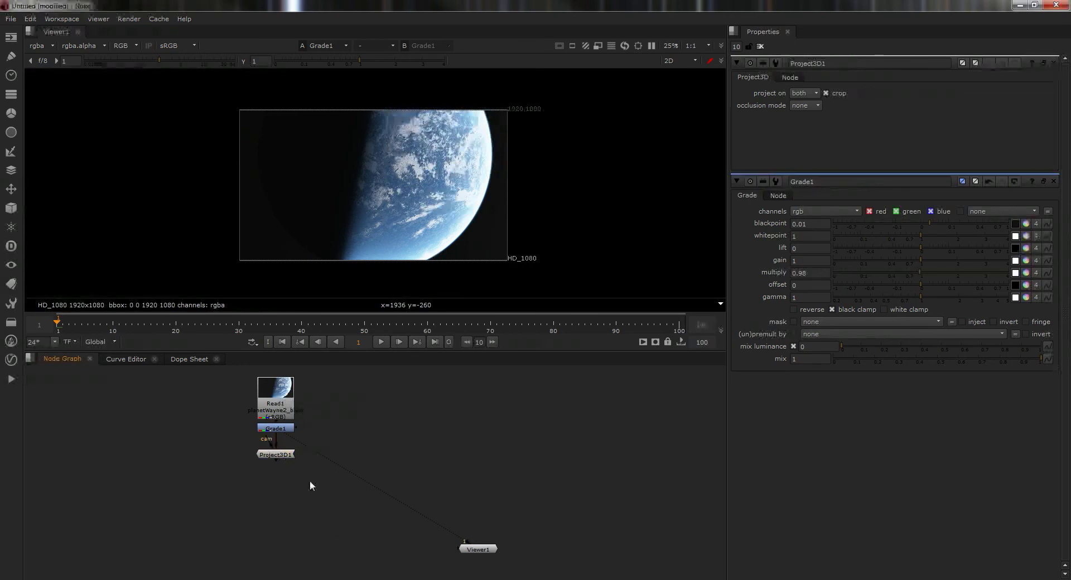
key("Tab")
type("cam")
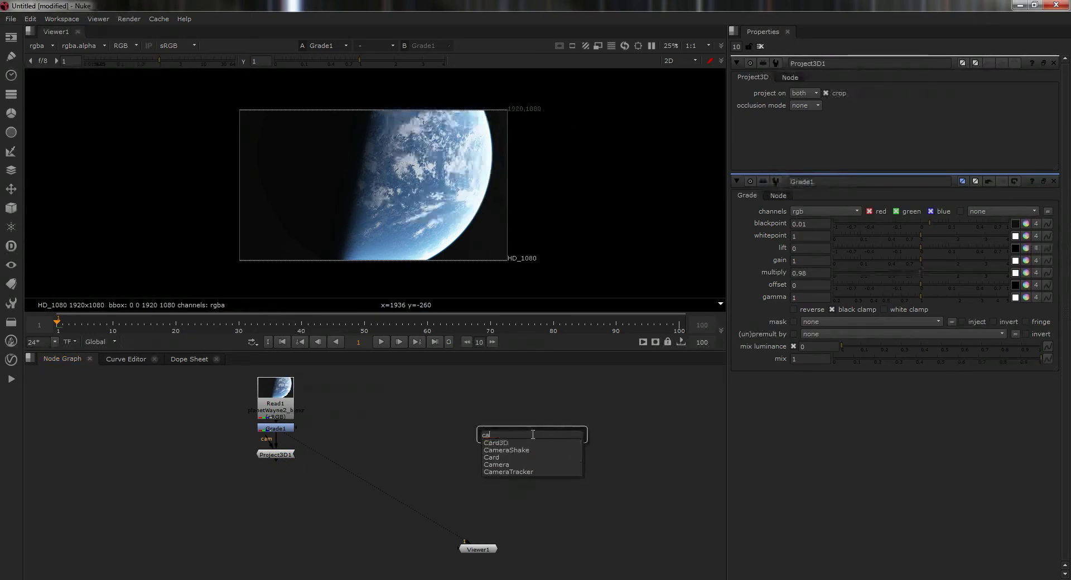
key("Down")
key("Down")
key("Return")
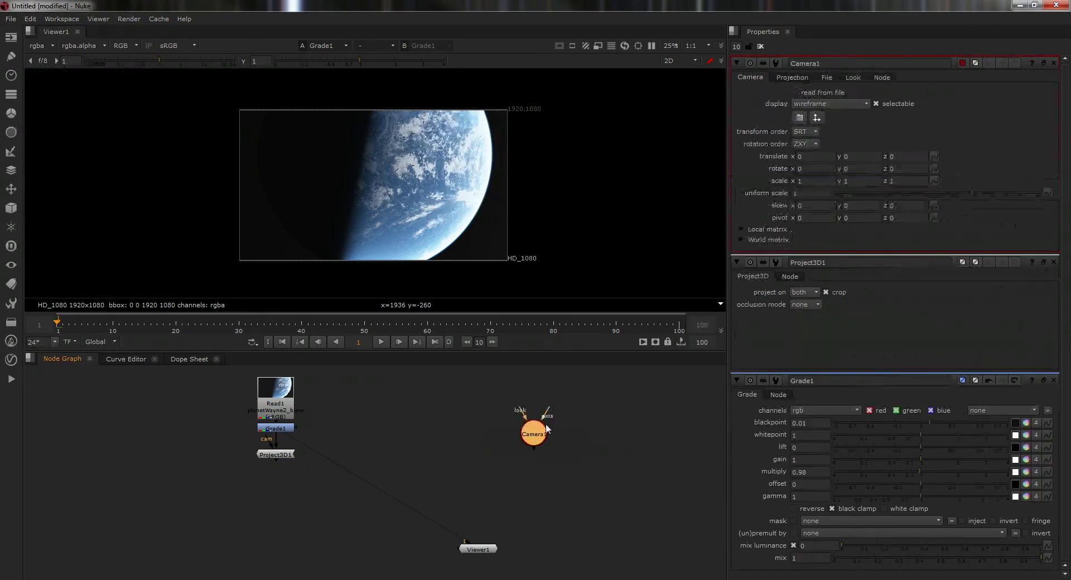
Rename the new camera ProjCamera1 and place it to the right of the Project3D1 node
left_click(785, 66)
type("Proj")
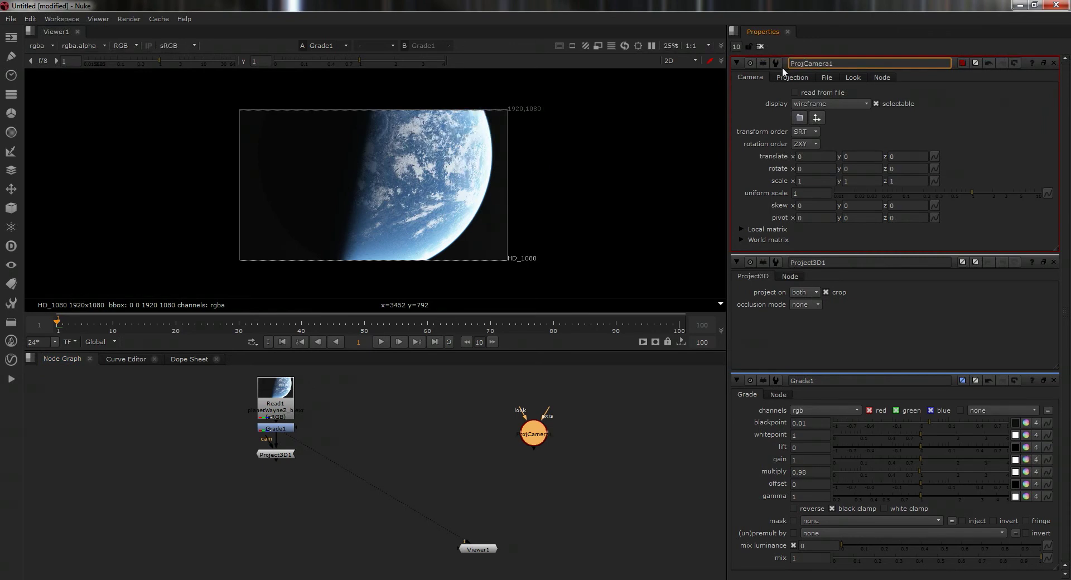
left_click_drag(533, 434, 407, 445)
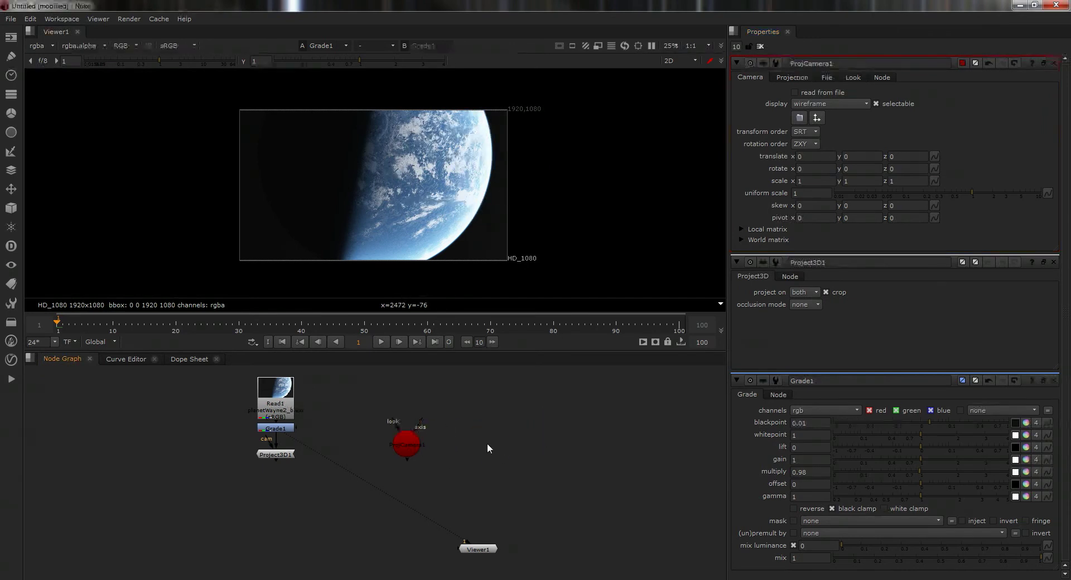
Add a Scene node to the right of the ProjCamera1 node
key("Tab")
type("swce")
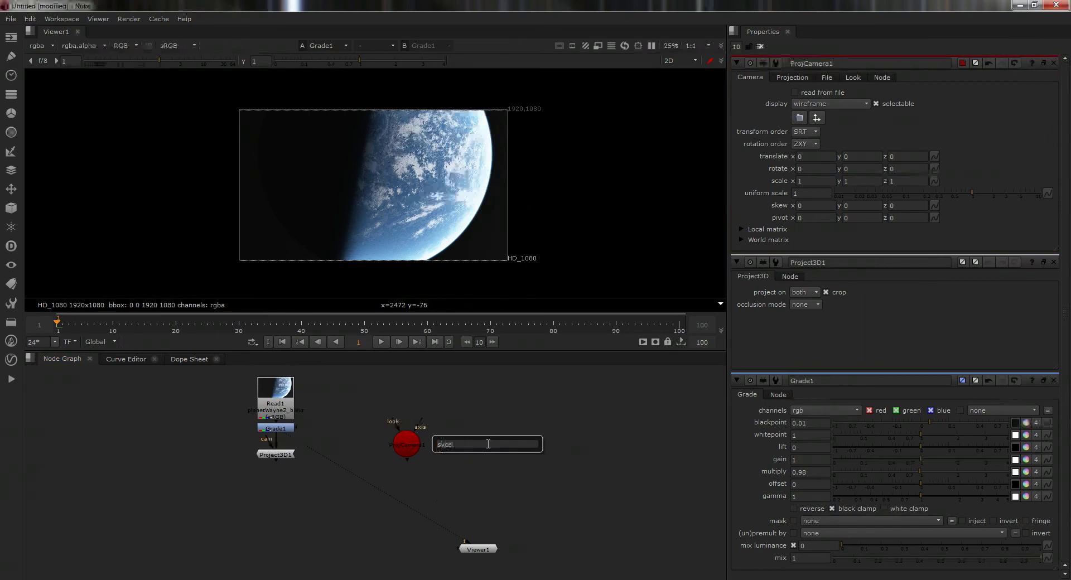
key("BackSpace")
key("BackSpace")
key("BackSpace")
type("cene")
key("Return")
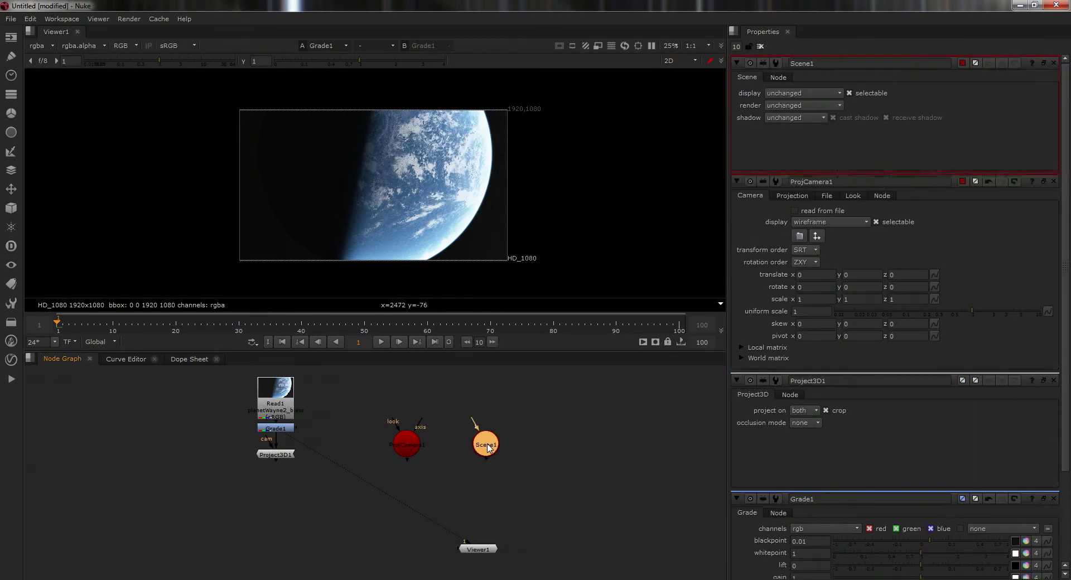
left_click_drag(487, 447, 494, 443)
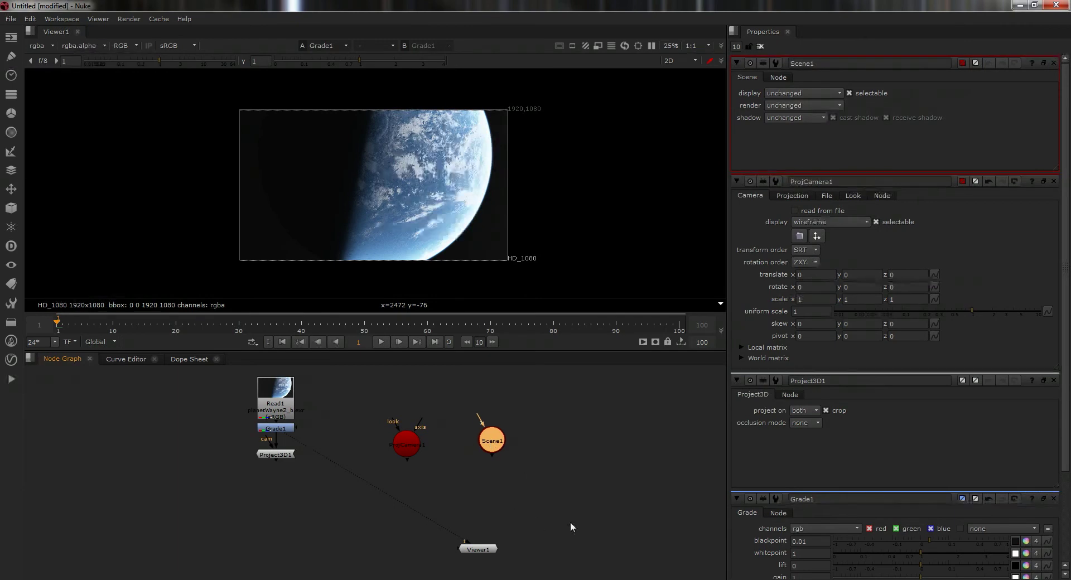
Add a ScanlineRender node to the right of the Scene1 node
left_click(561, 456)
key("Tab")
type("scanlineRender")
key("Return")
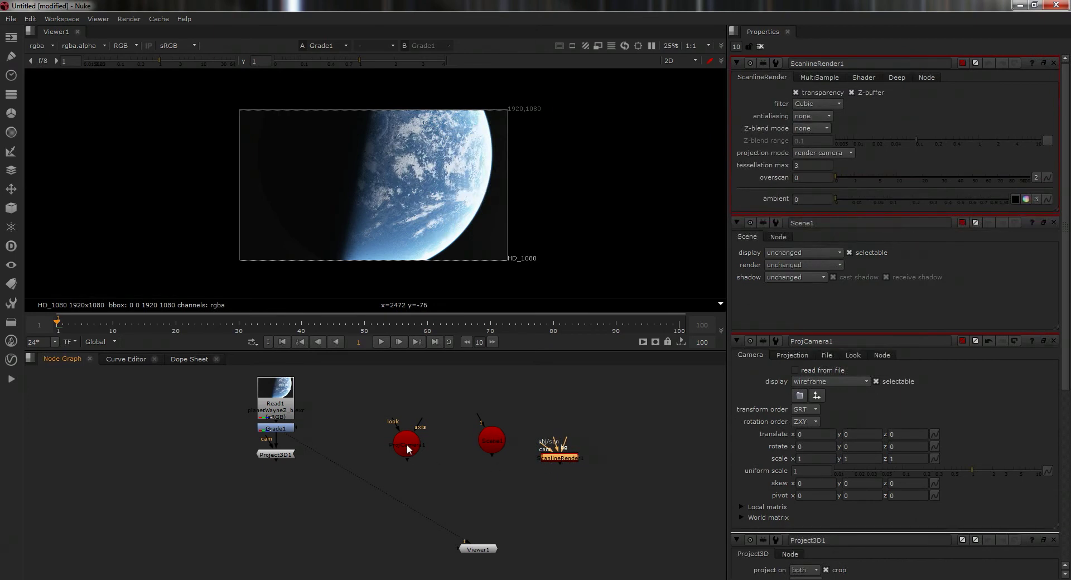
Arrange the nodes with Scene1 below ProjCamera1, ScanlineRender1 beside Scene1, and Viewer1 below Project3D1
left_click_drag(403, 444, 409, 458)
left_click_drag(490, 444, 409, 539)
middle_click_drag(671, 521, 674, 469)
left_click_drag(482, 492, 266, 557)
left_click_drag(576, 402, 519, 487)
left_click(462, 487)
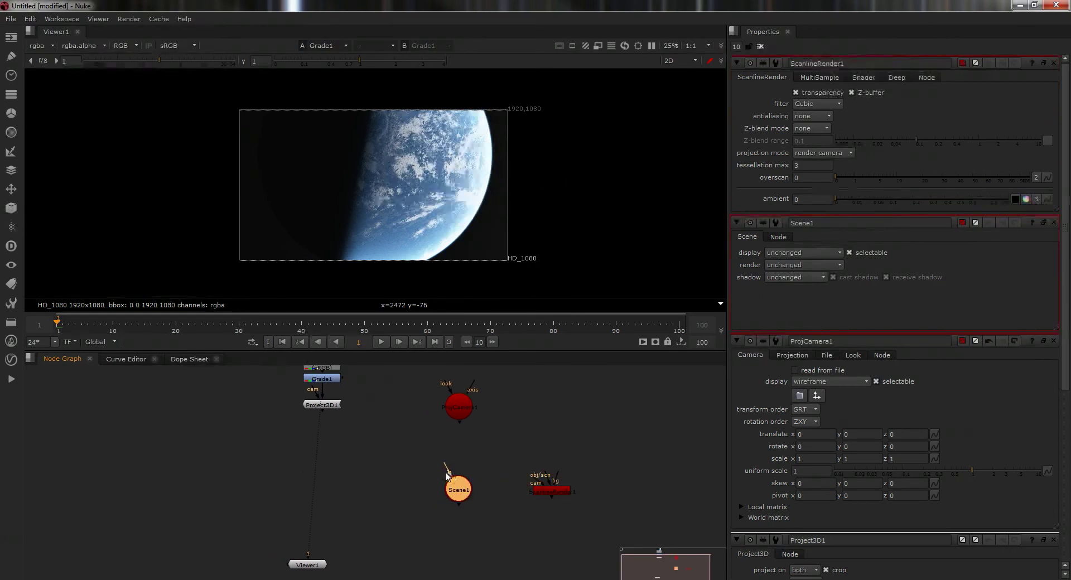
Connect ProjCamera1 to Scene1 and, through an elbow dot, to ScanlineRender1's cam input, and connect Scene1 to its obj/scn input
left_click_drag(446, 467, 459, 408)
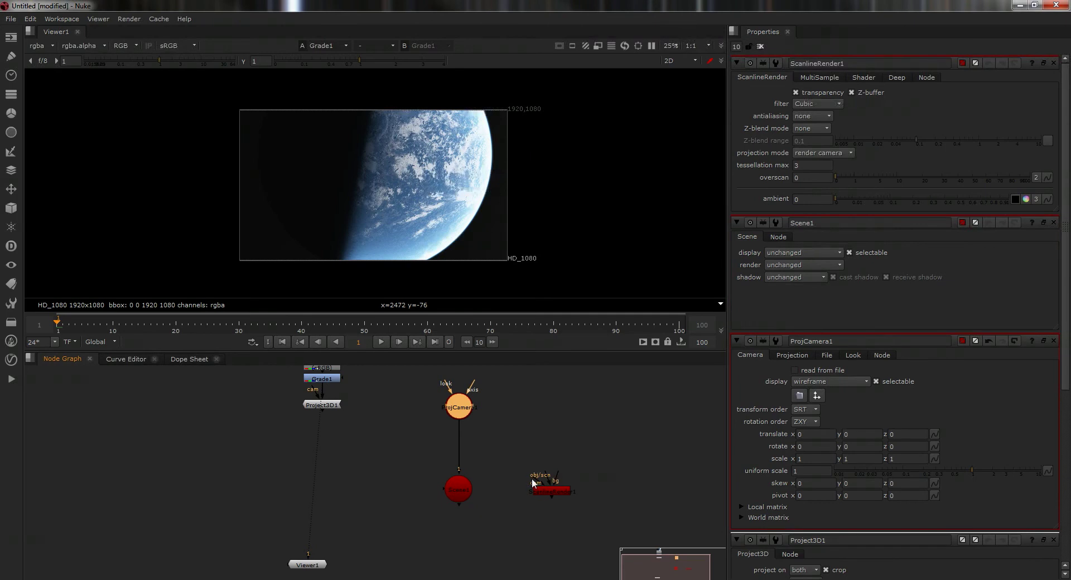
left_click_drag(531, 478, 459, 410)
left_click_drag(507, 453, 553, 410, "ctrl")
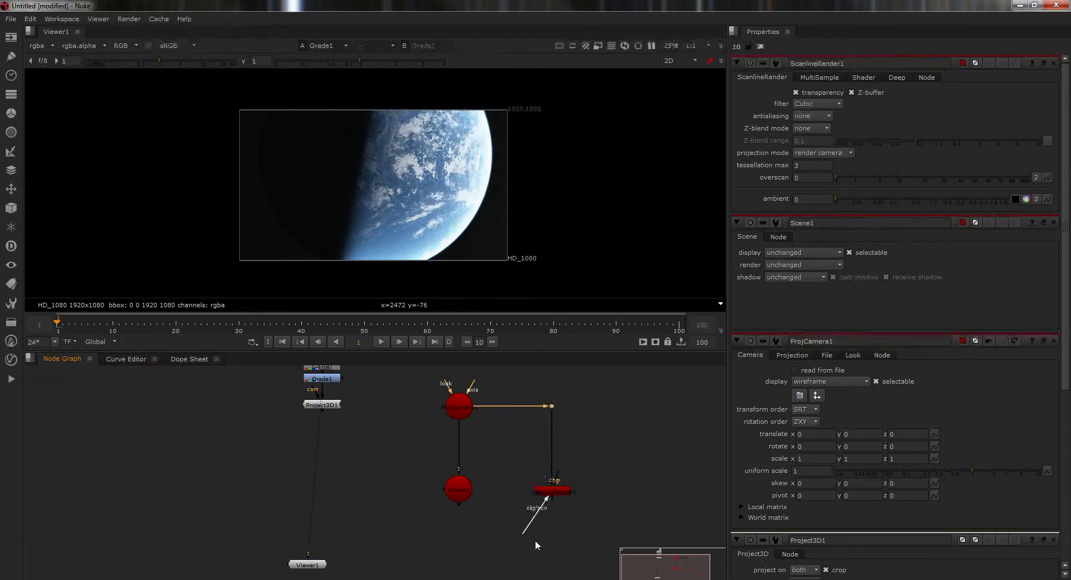
left_click_drag(539, 540, 459, 496)
Connect the cam input of Project3D1 to ProjCamera1 and align Project3D1 level with the camera
middle_click_drag(343, 407, 372, 435)
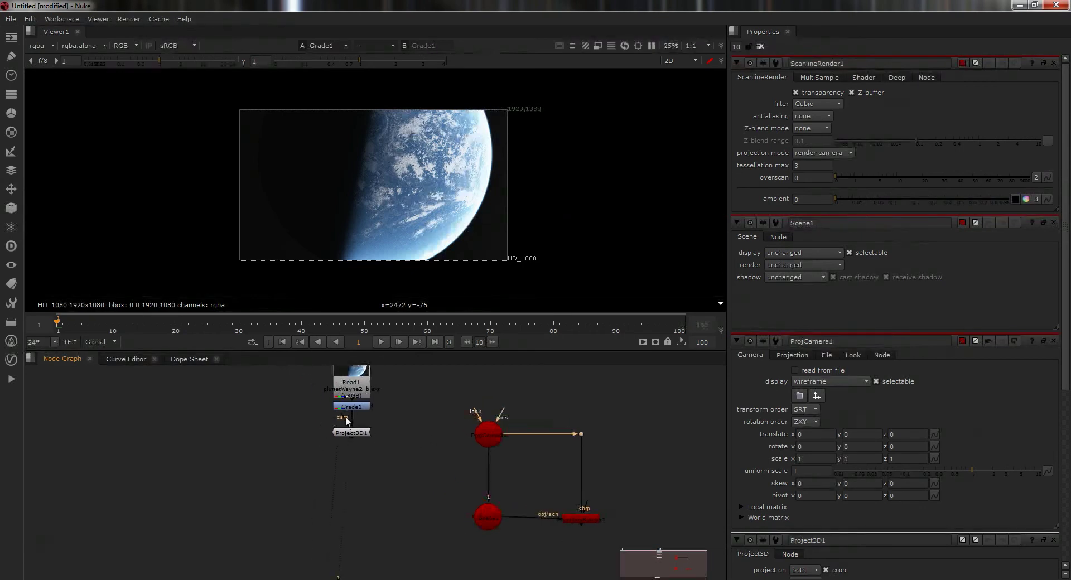
left_click_drag(345, 419, 487, 432)
left_click_drag(365, 433, 368, 439)
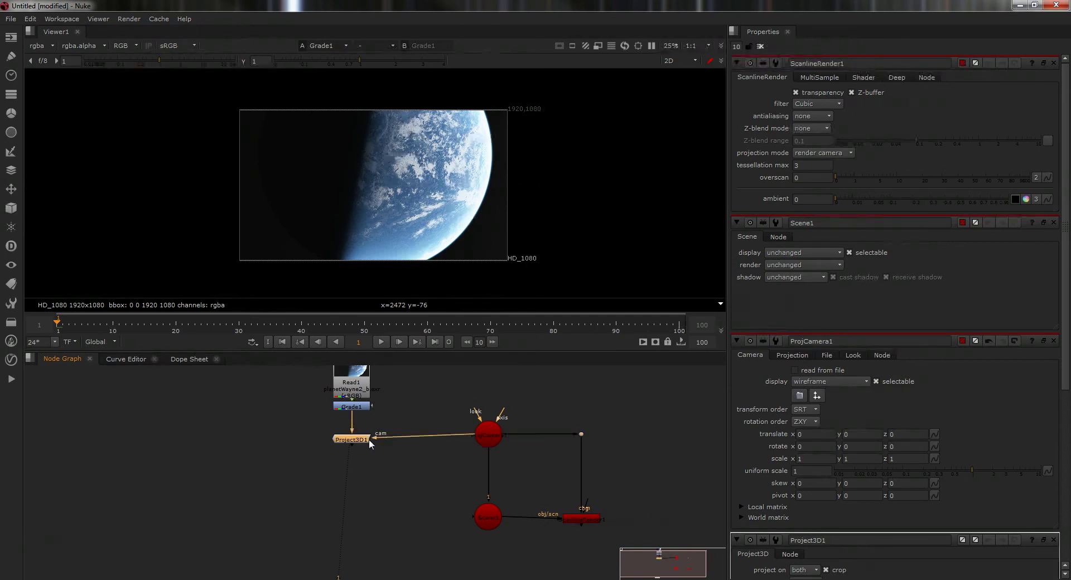
left_click(449, 481)
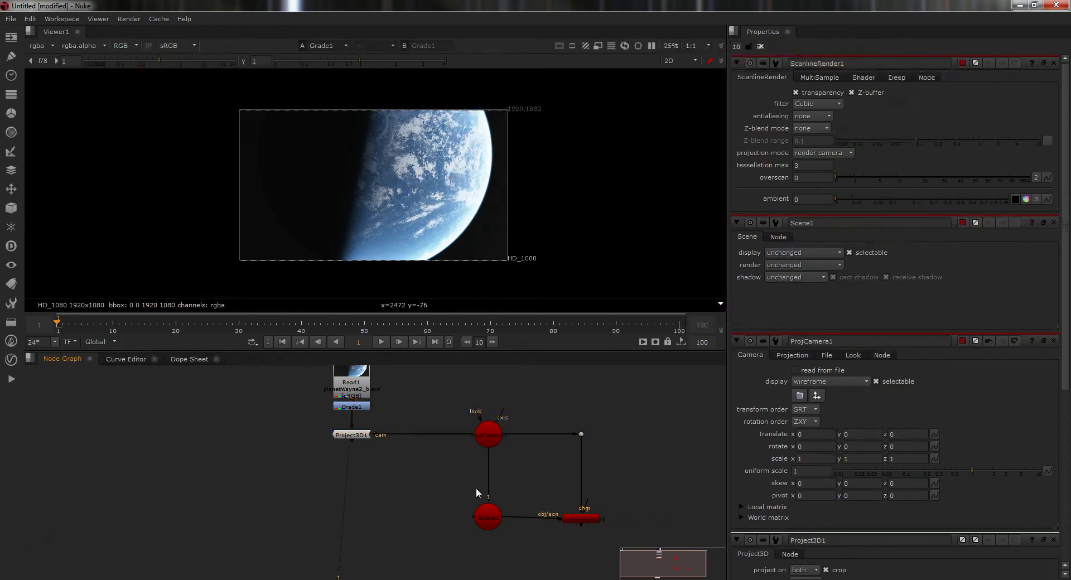
left_click(490, 517)
left_click(447, 507)
middle_click_drag(495, 494, 472, 477)
scroll(472, 477, "down", 2)
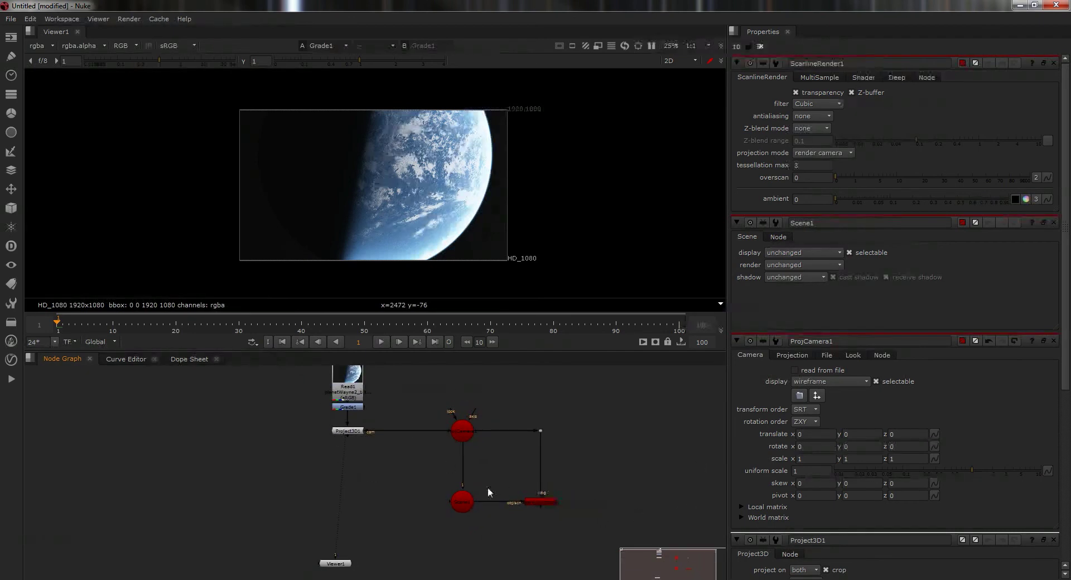
middle_click_drag(378, 460, 414, 466)
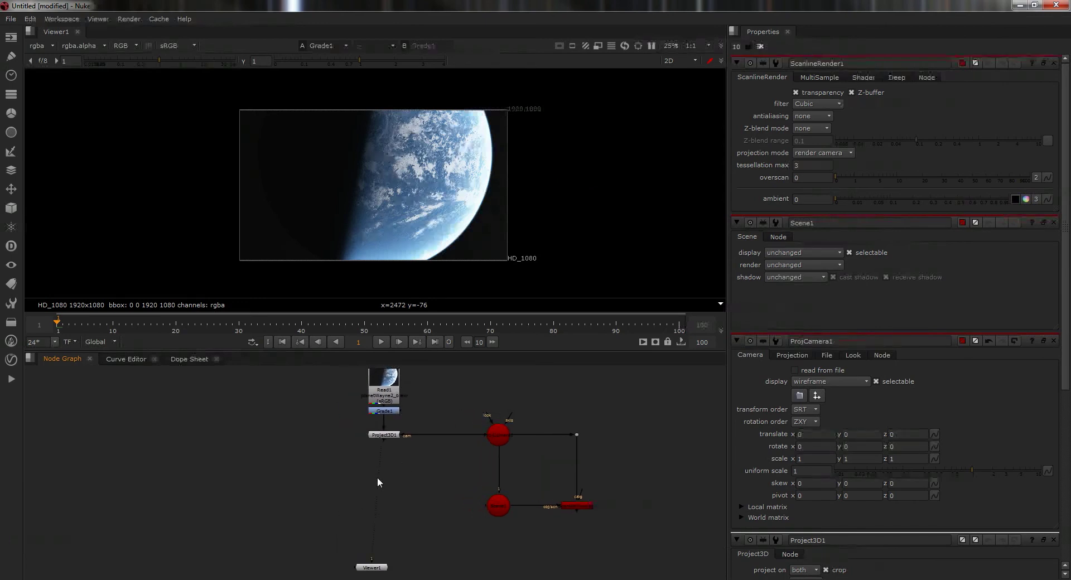
key("Tab")
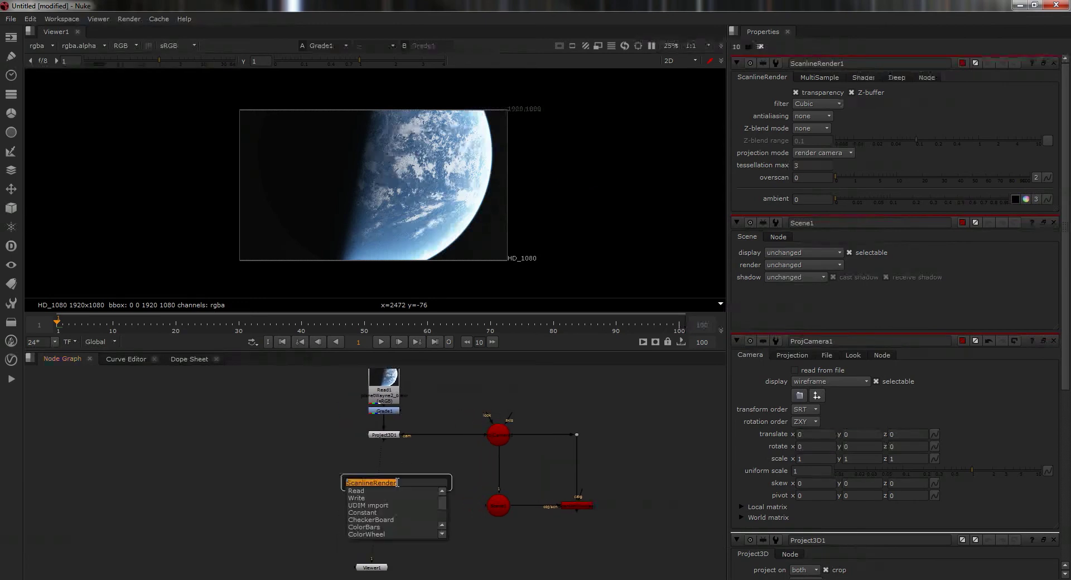
type("scene")
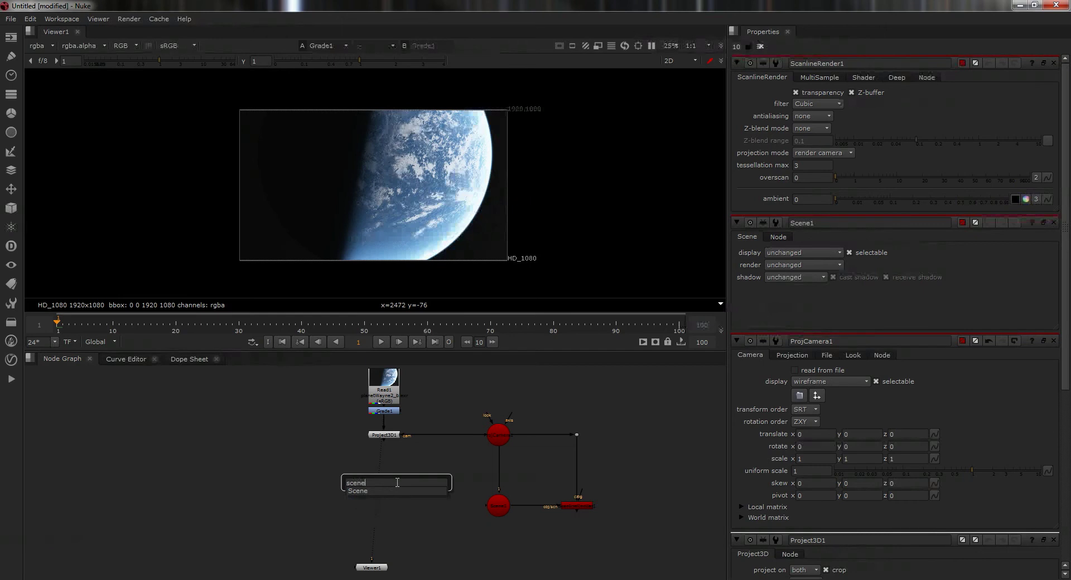
key("Return")
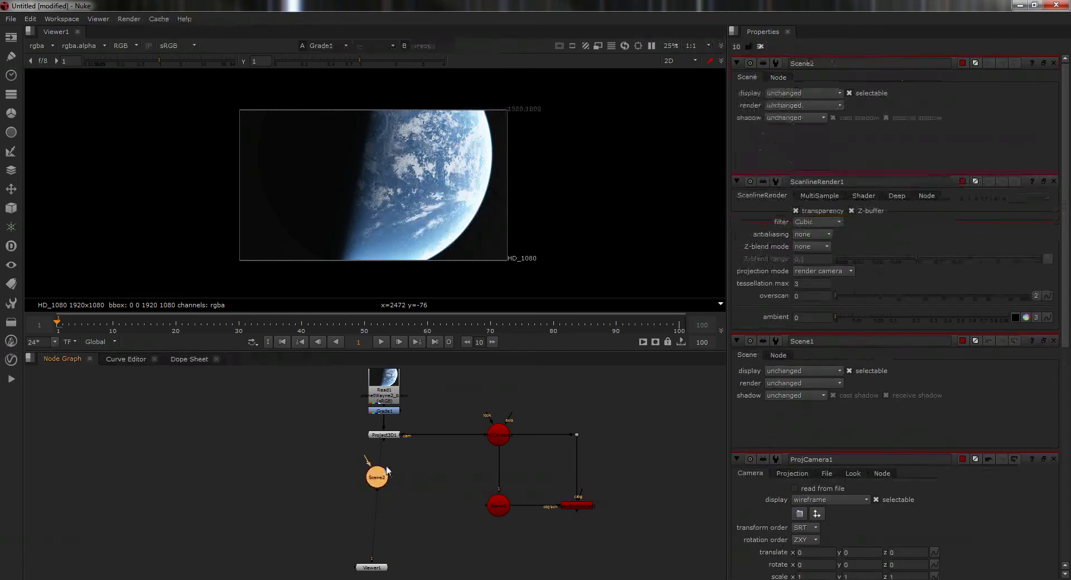
key("Delete")
Add a Sphere node below Project3D1, with its img input fed by Project3D1
key("Tab")
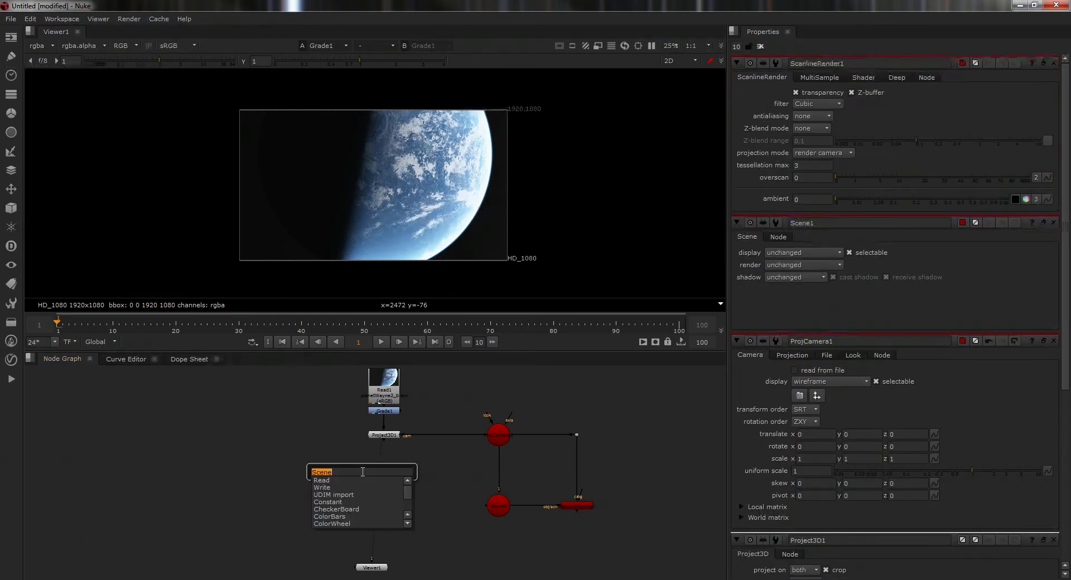
type("sphere")
key("Return")
left_click(369, 464)
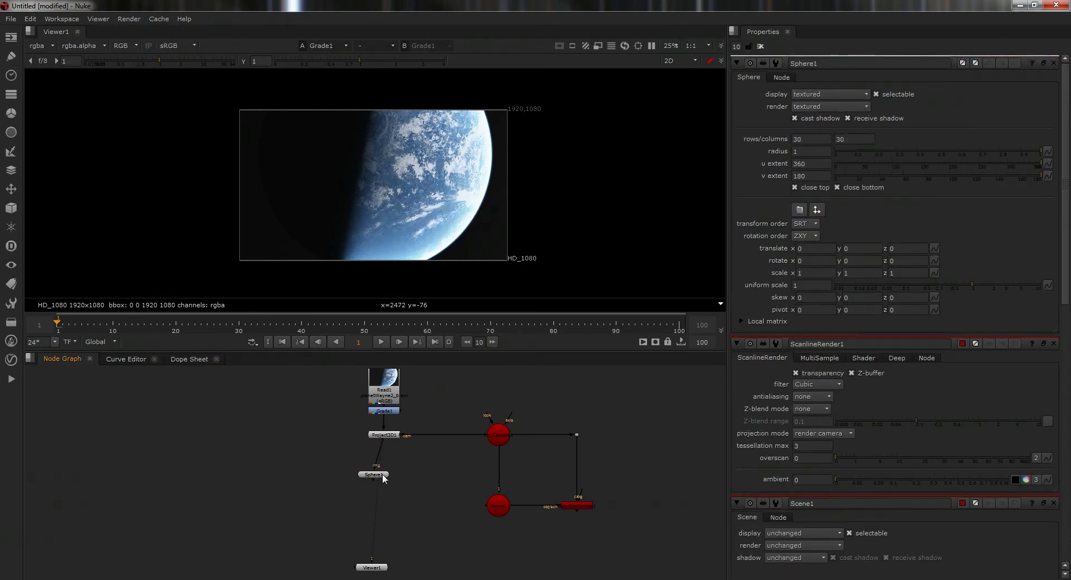
Align Sphere1 directly below Project3D1 in the node graph
left_click_drag(382, 478, 391, 467)
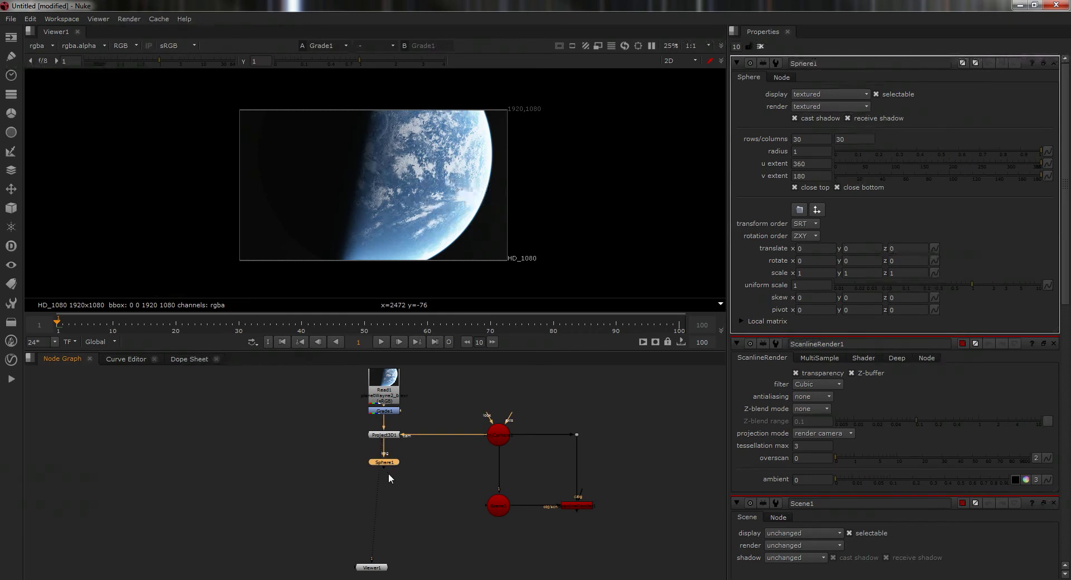
key("Tab")
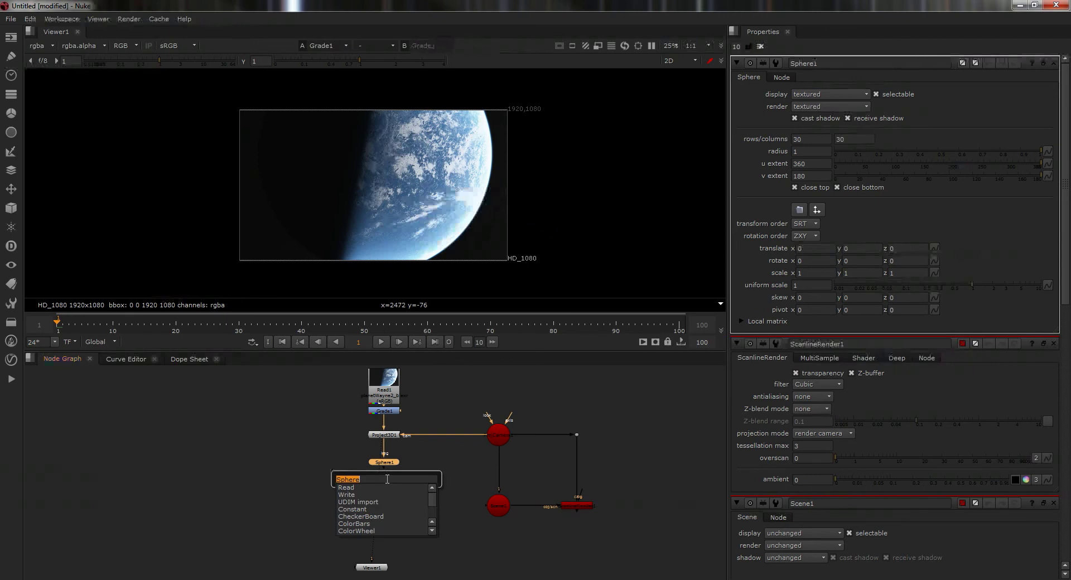
type("spher")
key("Return")
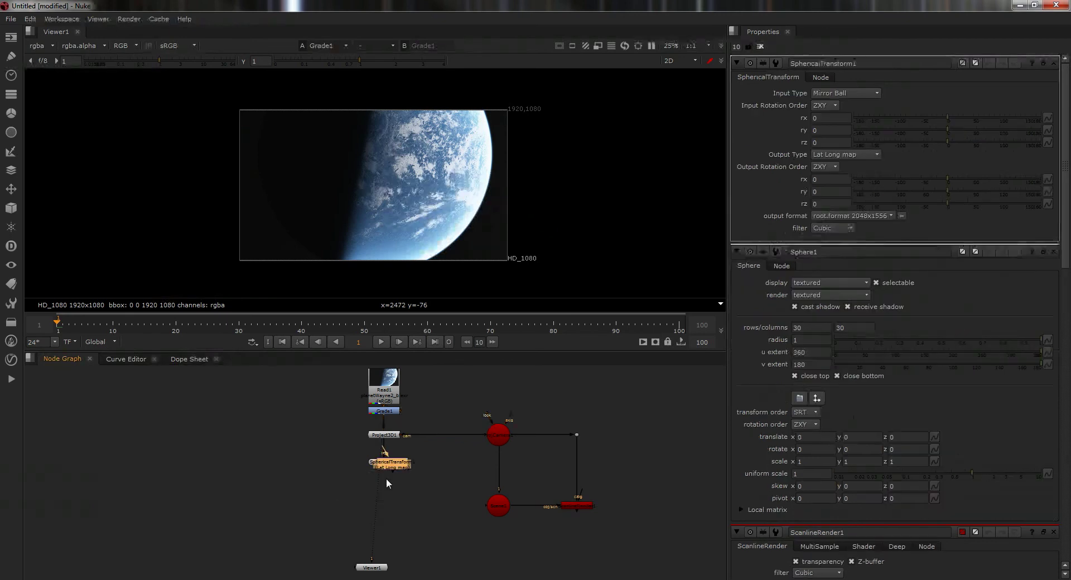
left_click_drag(389, 493, 346, 488)
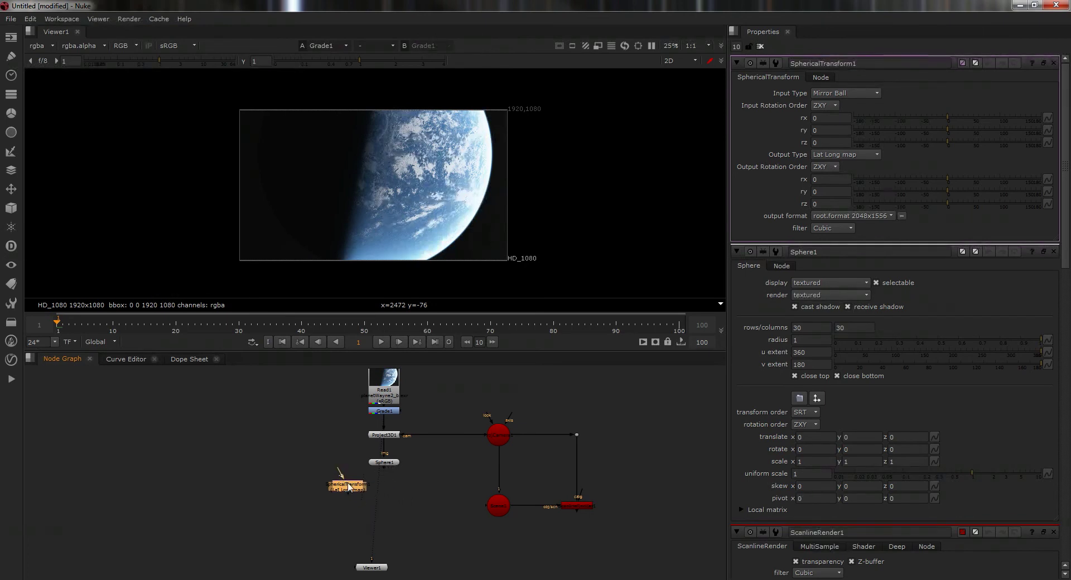
scroll(349, 486, "up", 5)
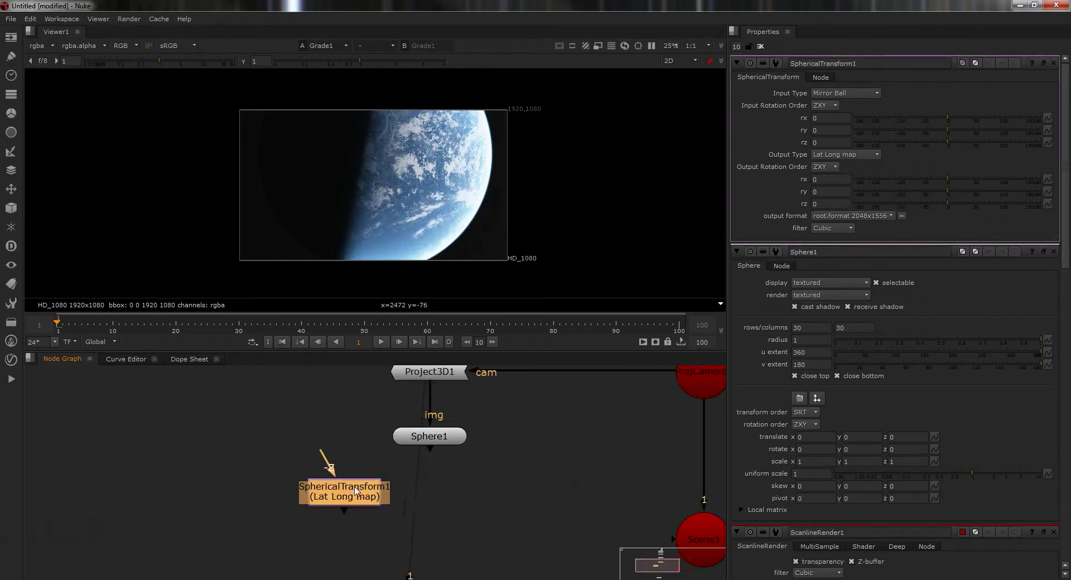
key("Delete")
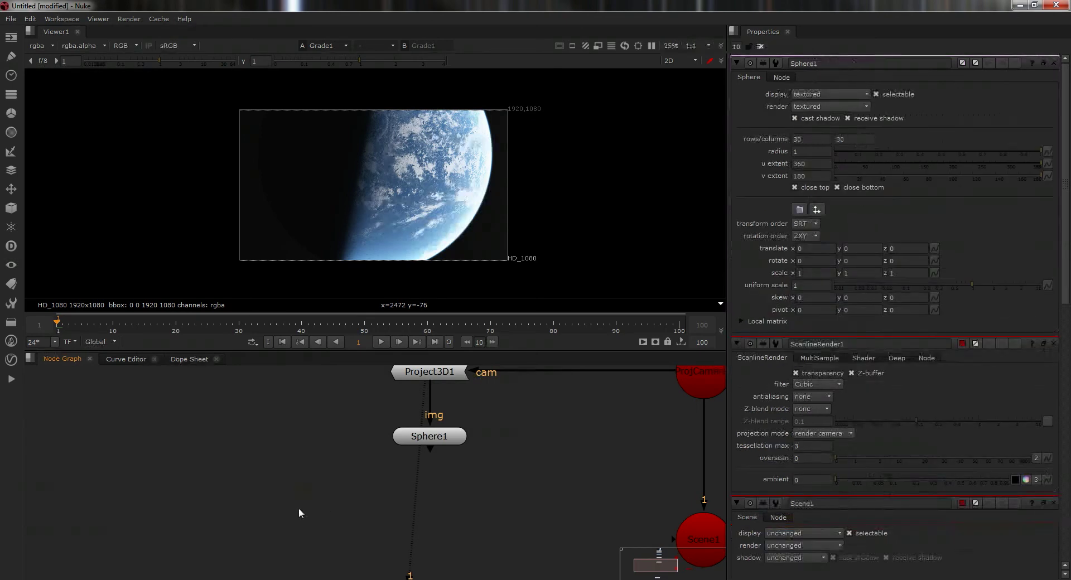
Add a TransformGeo node below Sphere1, feed it from Sphere1, and connect its output to Scene1
key("Tab")
type("tran")
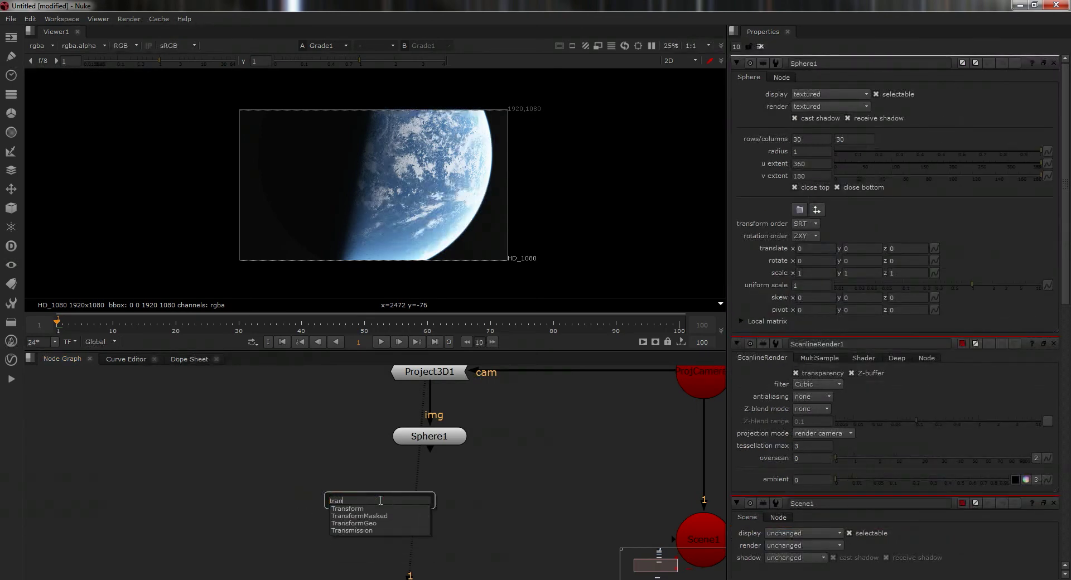
key("Down")
key("Down")
key("Down")
key("Return")
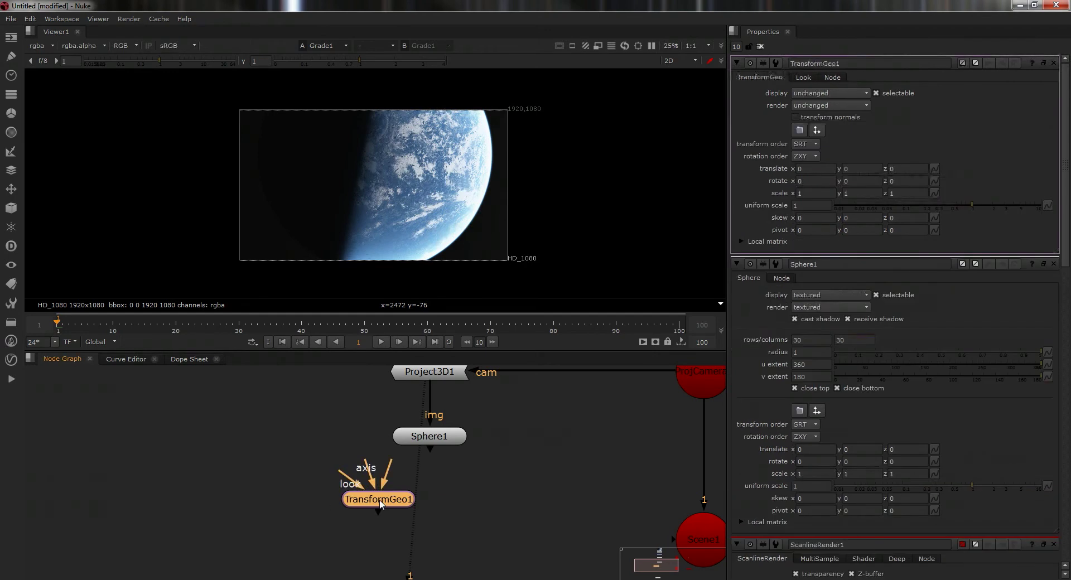
left_click_drag(388, 512, 681, 538)
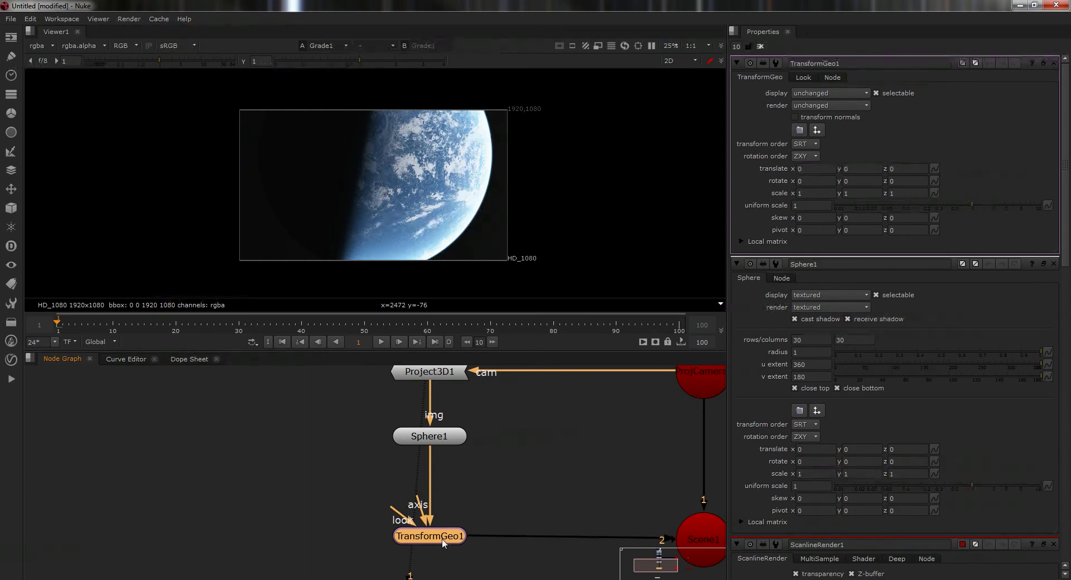
scroll(483, 505, "down", 4)
middle_click_drag(515, 506, 389, 528)
scroll(413, 524, "down", 1)
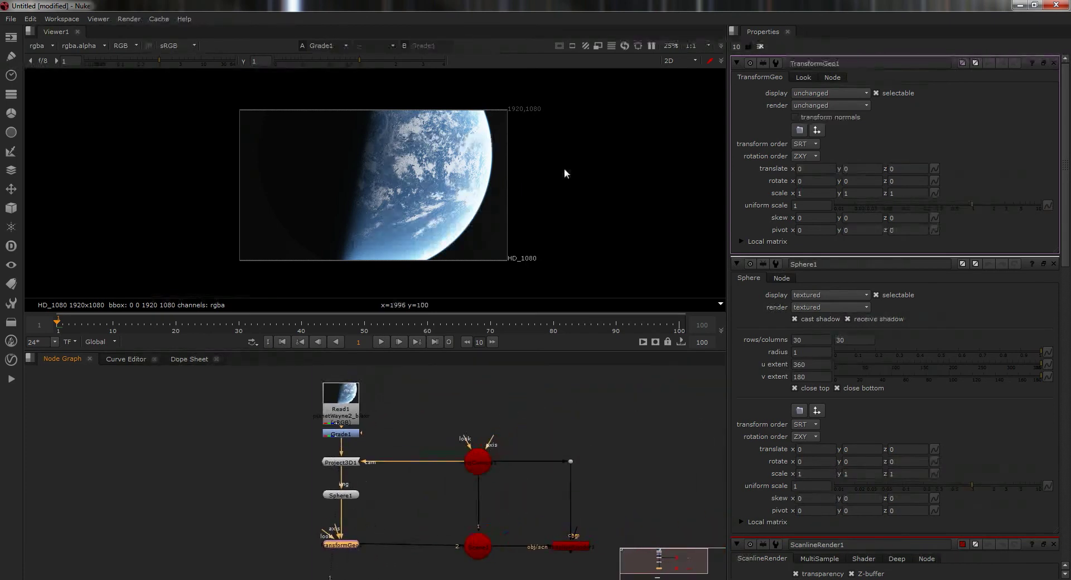
Switch the viewer to 3D and move the sphere in front of the camera with TransformGeo1, to about -3.72 in Z
left_click(670, 62)
left_click(674, 80)
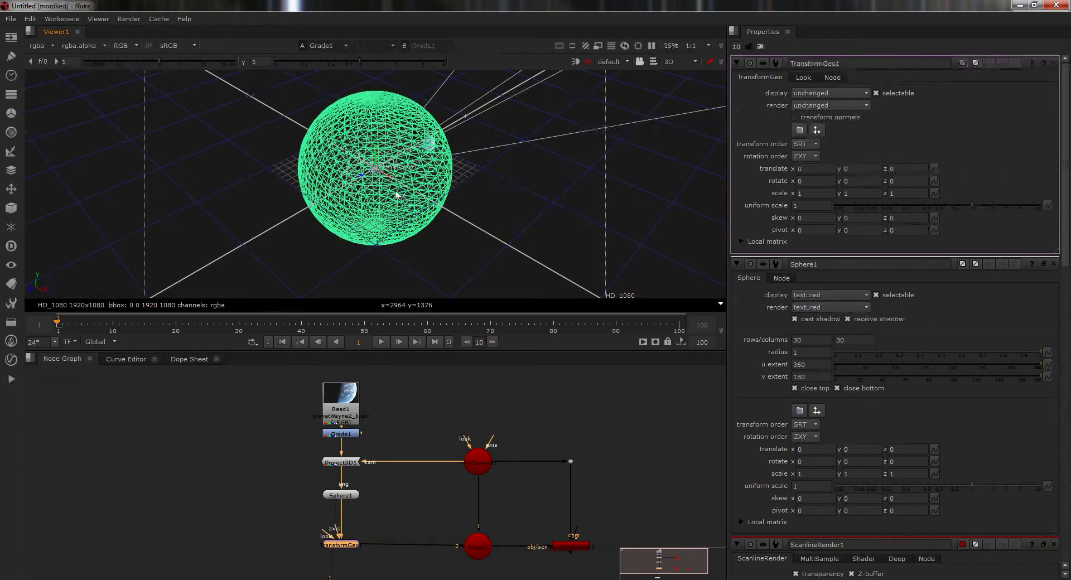
scroll(395, 171, "up", 3)
scroll(393, 198, "down", 2)
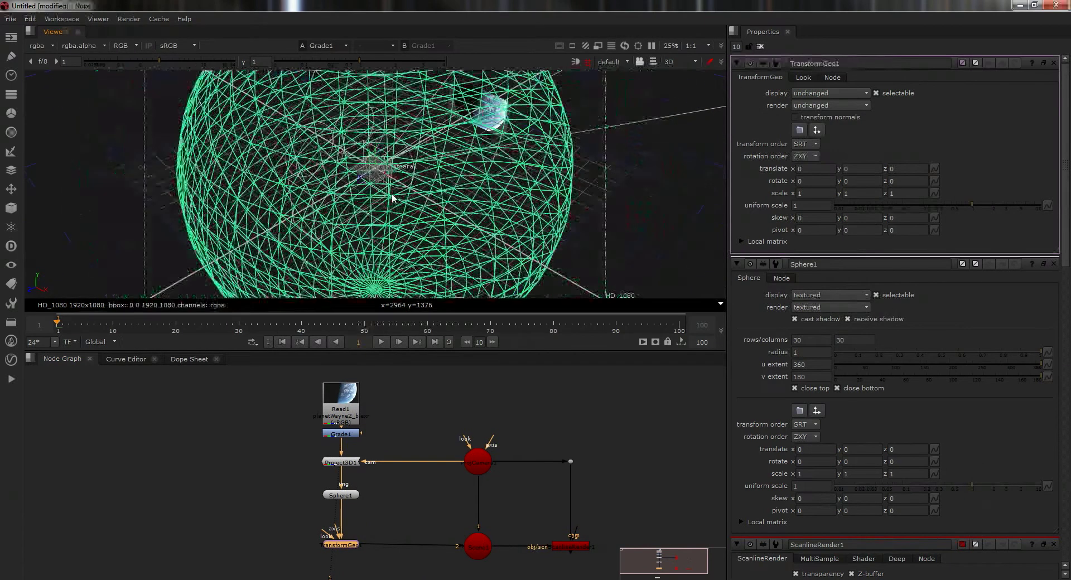
scroll(393, 197, "up", 1)
scroll(390, 184, "down", 6)
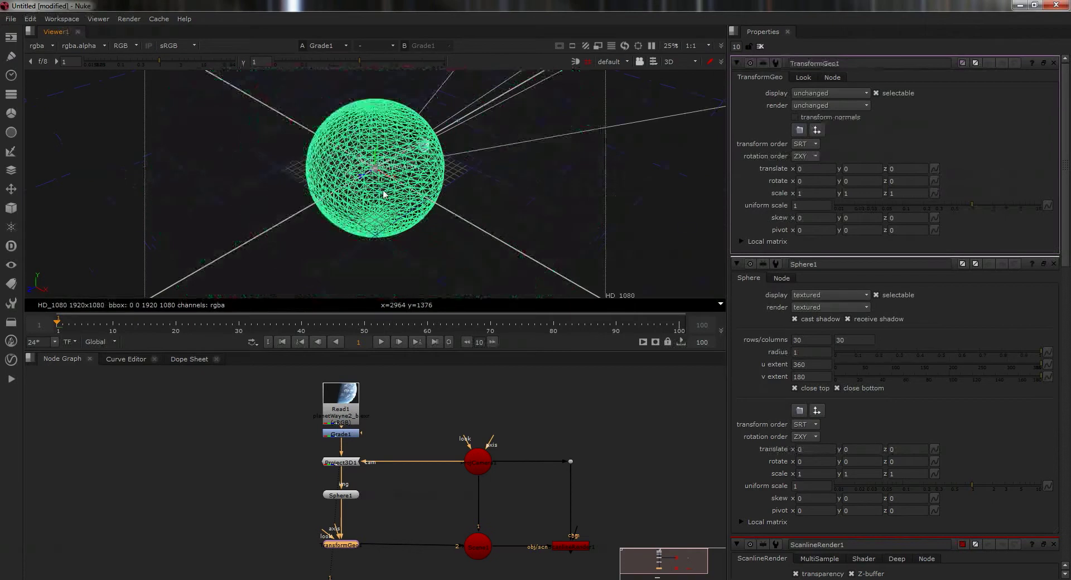
left_click_drag(371, 181, 518, 122)
left_click_drag(454, 185, 364, 176, "ctrl")
left_click_drag(452, 228, 384, 166, "ctrl")
scroll(382, 166, "up", 6)
left_click(317, 120)
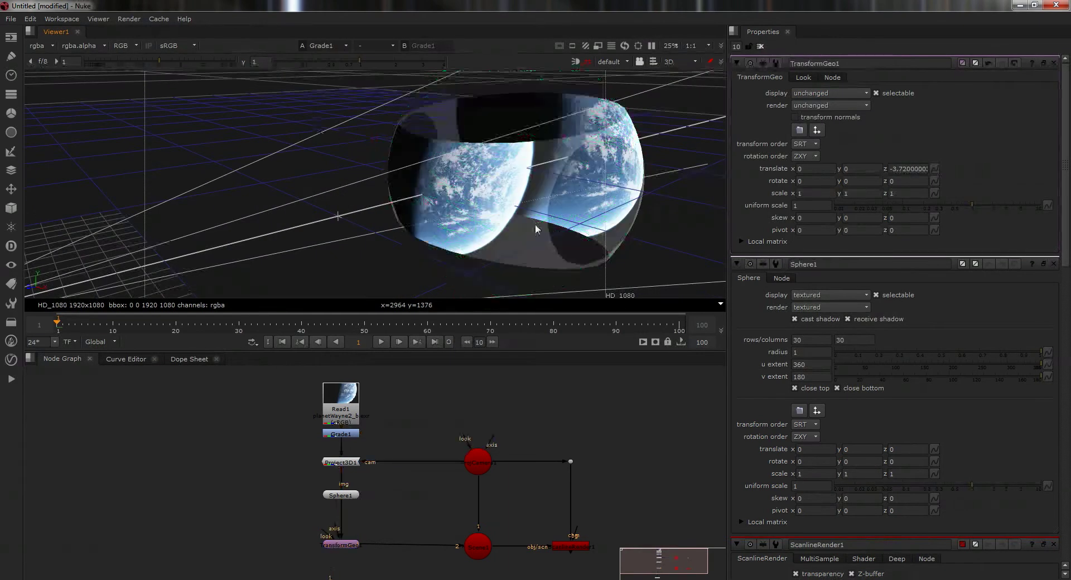
Shift TransformGeo1 to about 0.17 in Y and -4.77 in Z to fit the sphere to the projected planet
left_click(477, 204)
left_click_drag(497, 183, 395, 211)
left_click_drag(273, 208, 104, 204)
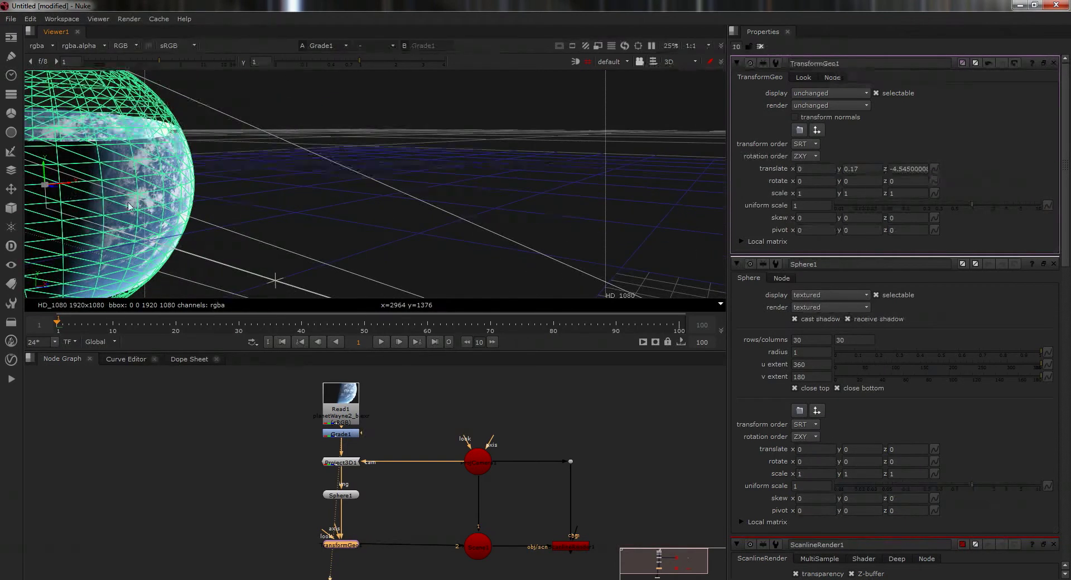
scroll(142, 231, "down", 2)
left_click_drag(151, 183, 140, 182)
left_click_drag(351, 192, 165, 187, "ctrl")
scroll(372, 209, "up", 4)
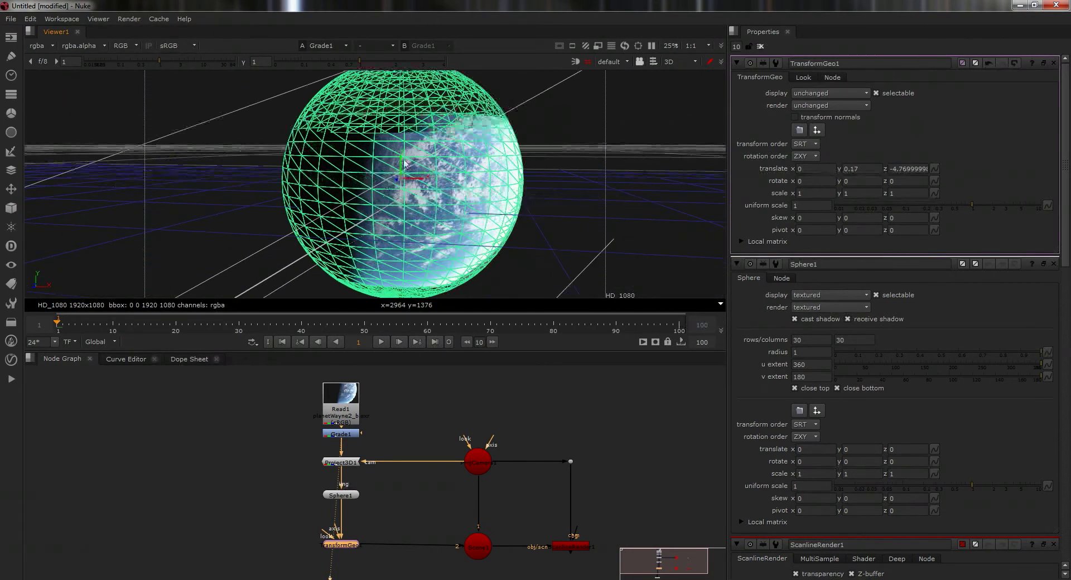
Raise TransformGeo1 to about 0.238 in Y so the sphere lines up with the planet projection
left_click_drag(402, 164, 401, 157)
scroll(400, 158, "up", 5)
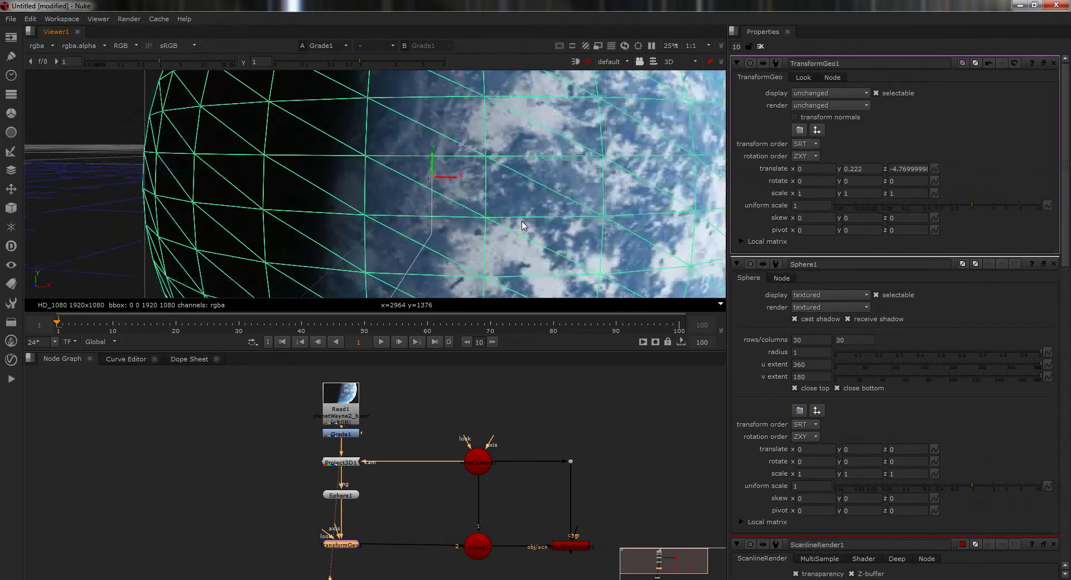
scroll(521, 227, "down", 3)
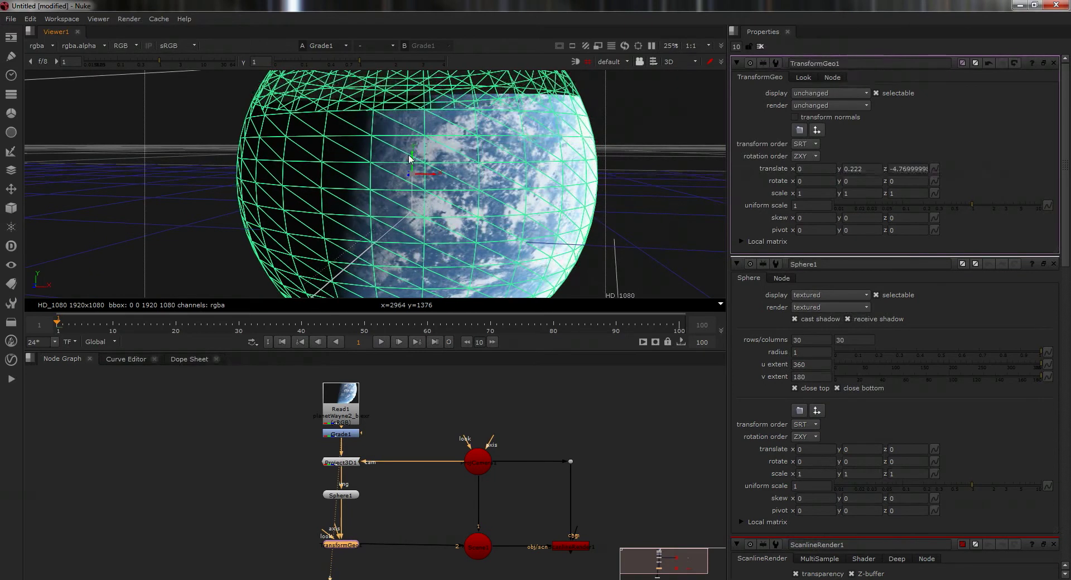
left_click_drag(410, 158, 411, 158)
Try a uniform scale of 1.1 on TransformGeo1 and reset it to 1
left_click(815, 194)
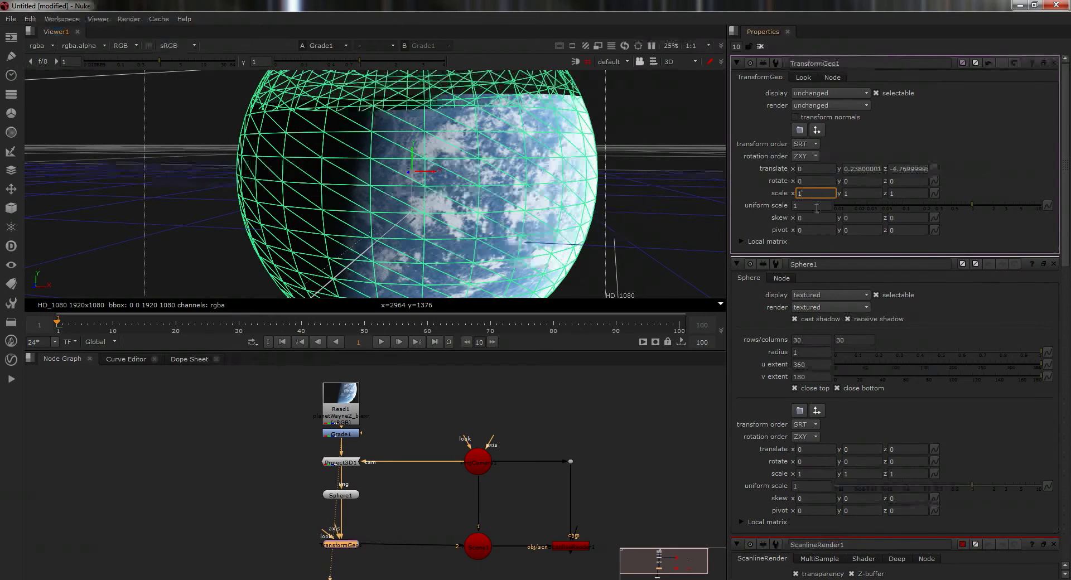
left_click(817, 207)
type(".1")
key("Return")
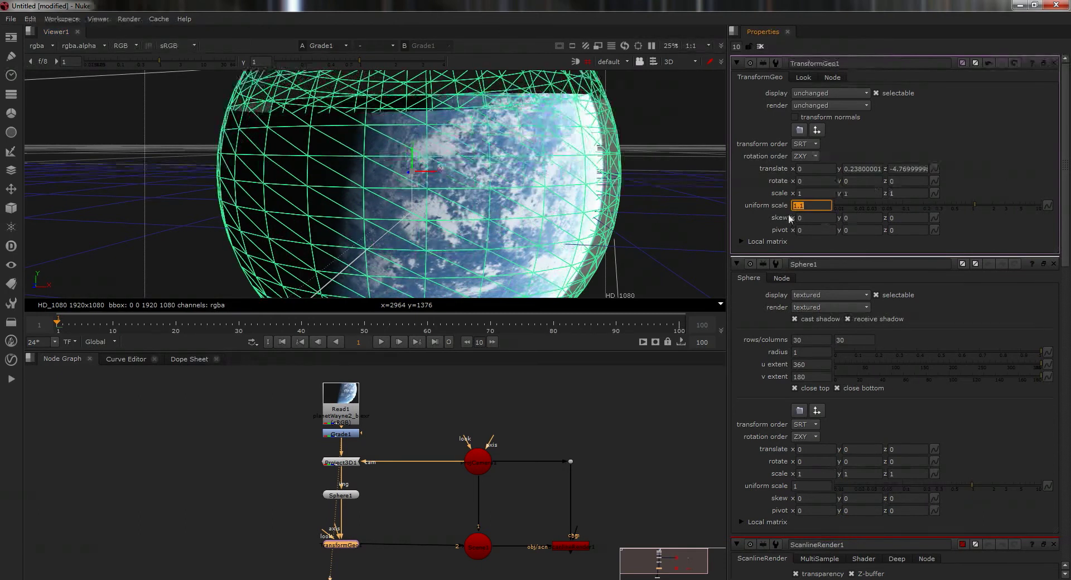
left_click(973, 205)
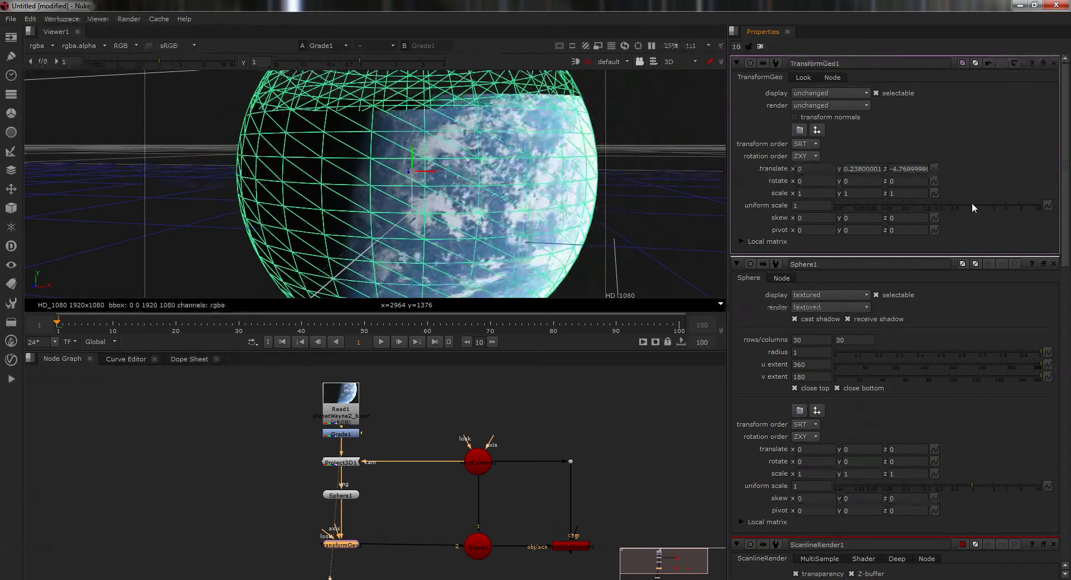
left_click(972, 201)
left_click(972, 201)
Set TransformGeo1's uniform scale to 1.01 and refine it to 1.001
double_click(815, 205)
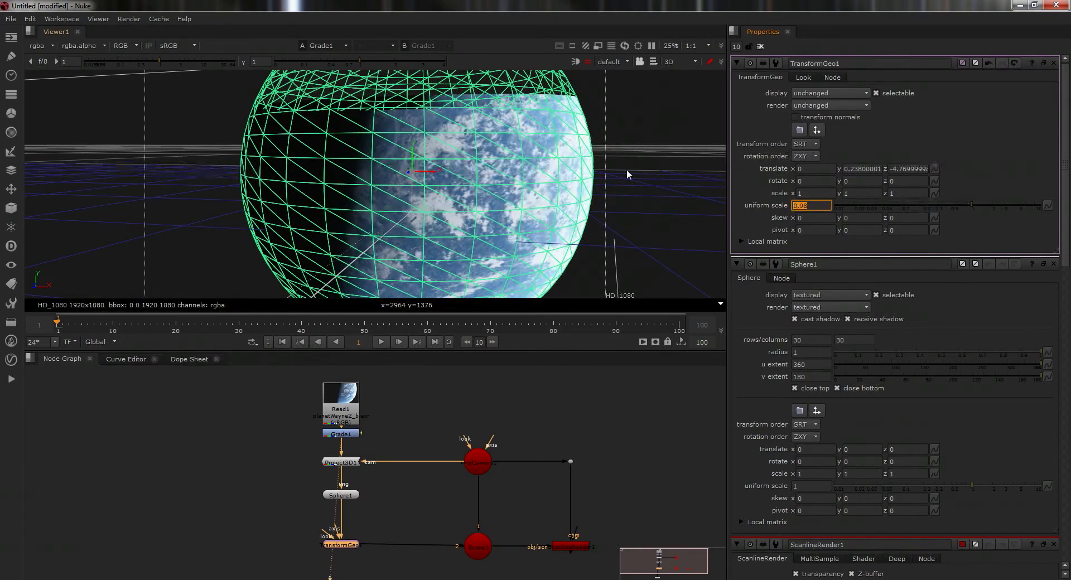
type("1.01")
key("Return")
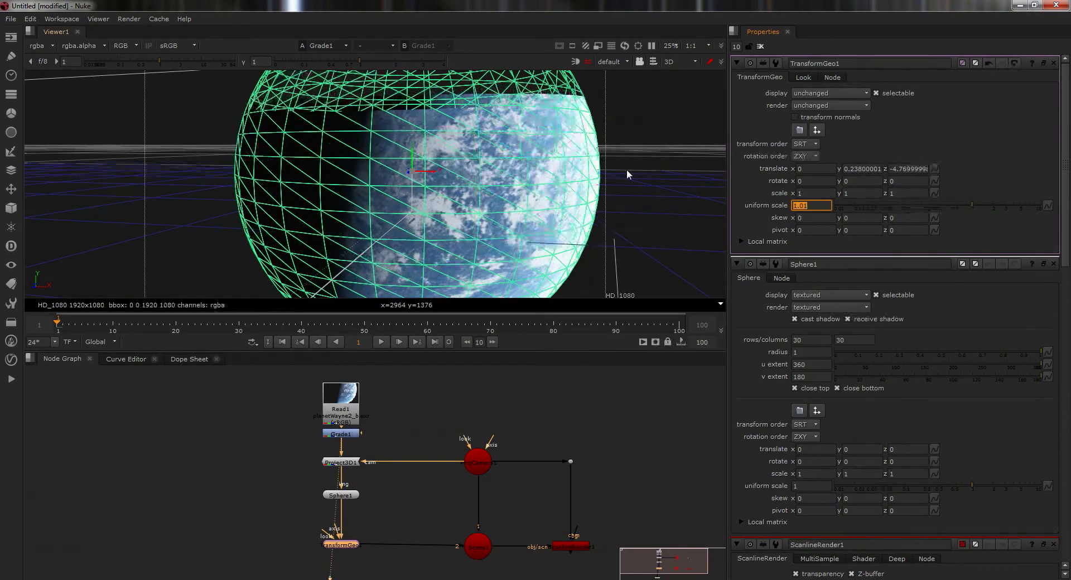
type("1.00")
key("Return")
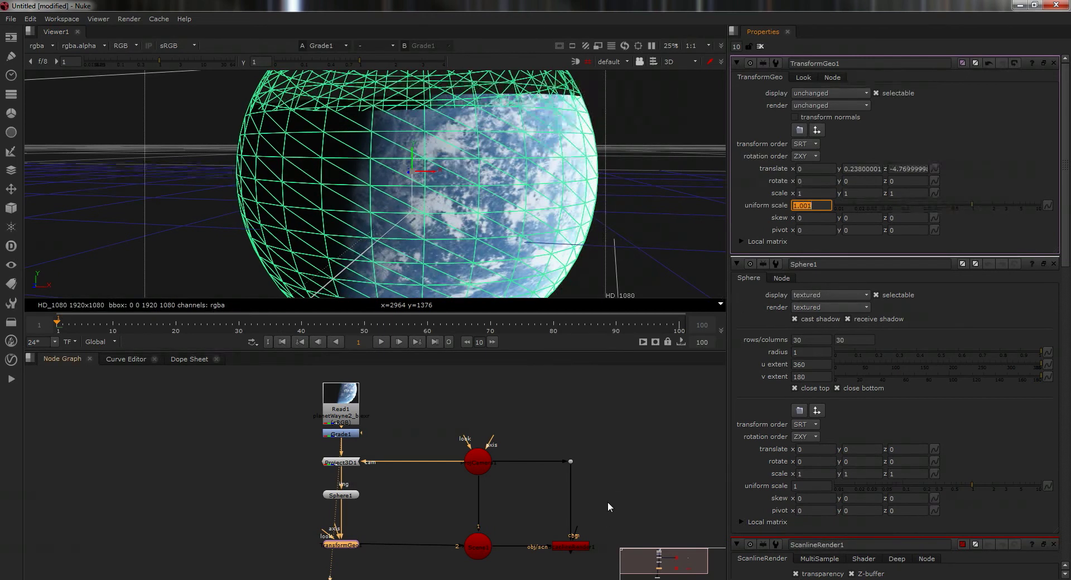
Switch the viewer back to 2D and display the output of ScanlineRender1
left_click(608, 501)
left_click(672, 62)
left_click(679, 74)
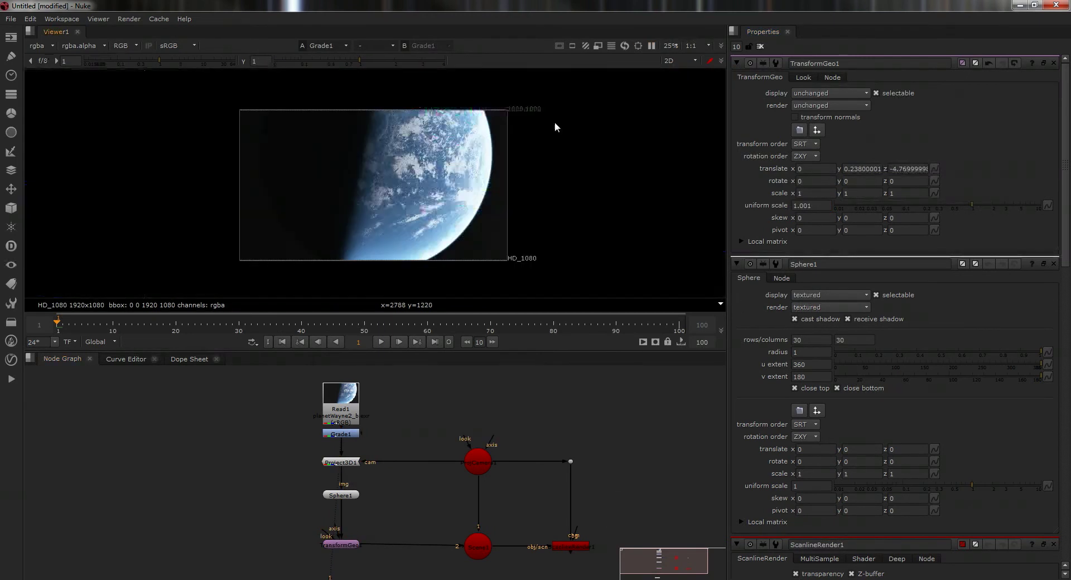
left_click(573, 547)
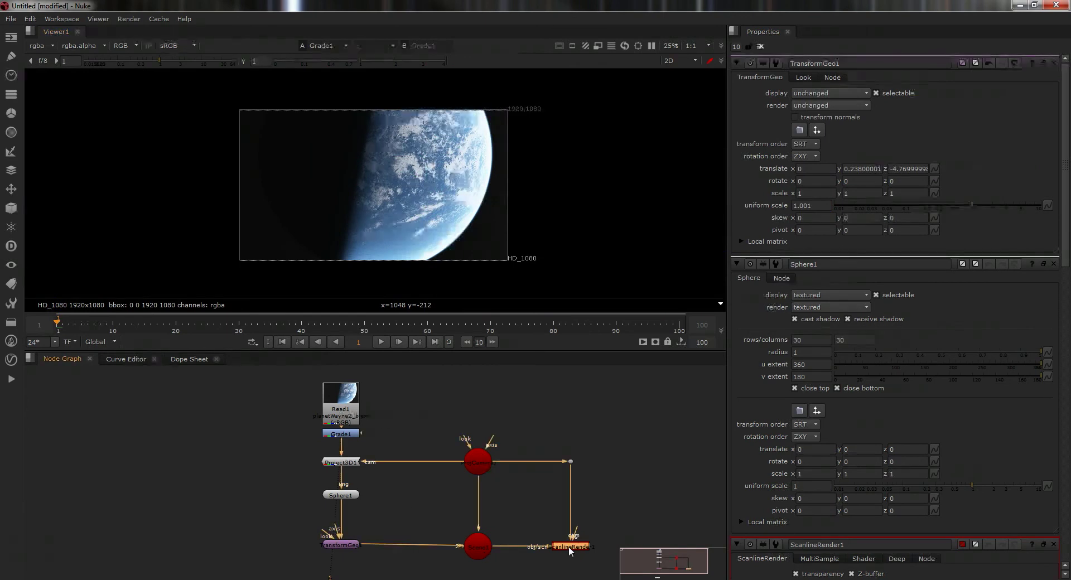
key("1")
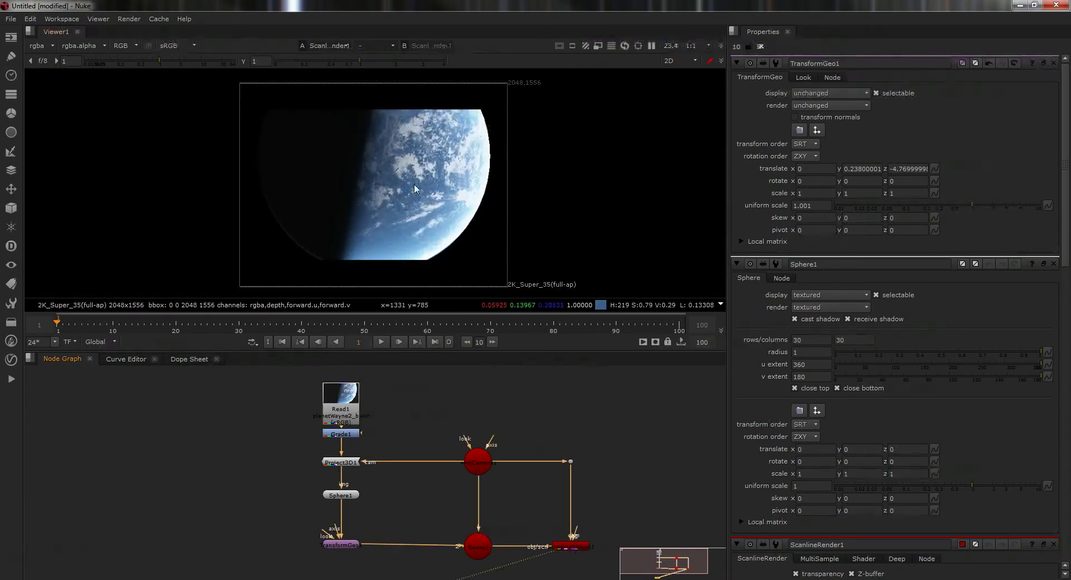
Compare the render's alpha channel with its RGB image and examine the planet's edges up close
key("a")
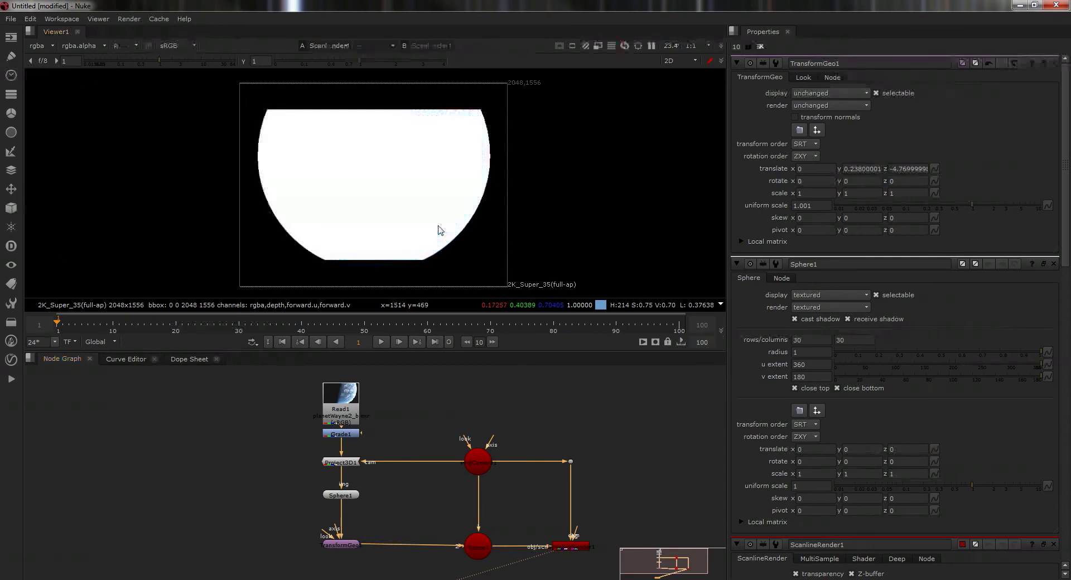
key("a")
key("a")
key("a")
scroll(294, 253, "up", 4)
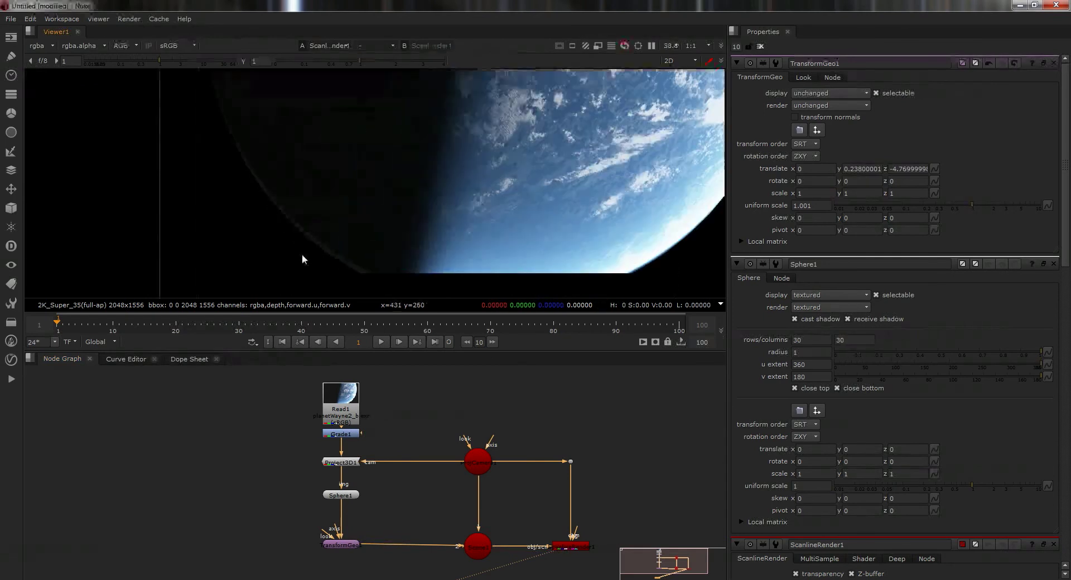
scroll(341, 258, "down", 3)
scroll(339, 256, "down", 2)
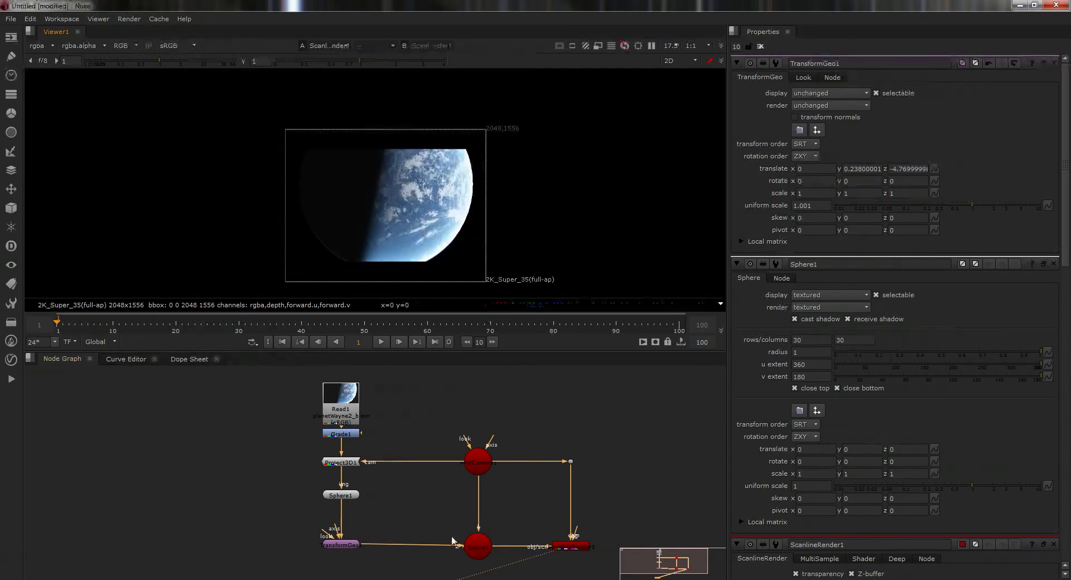
Select TransformGeo1, maximize and fit the viewer, and fine-tune the sphere's height to about 0.262 in Y
left_click(350, 546)
scroll(376, 198, "up", 3)
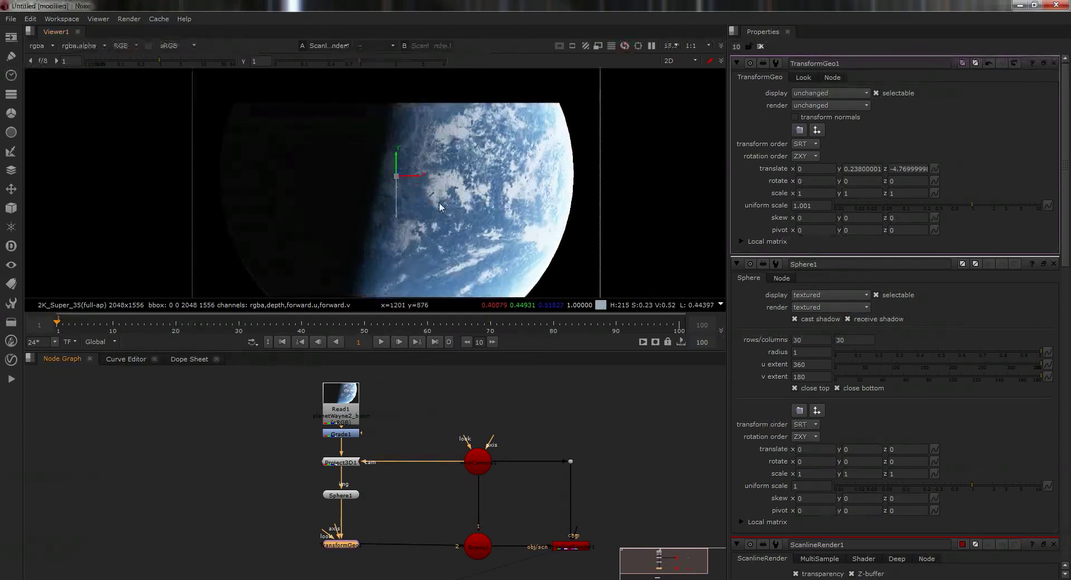
key("space")
key("f")
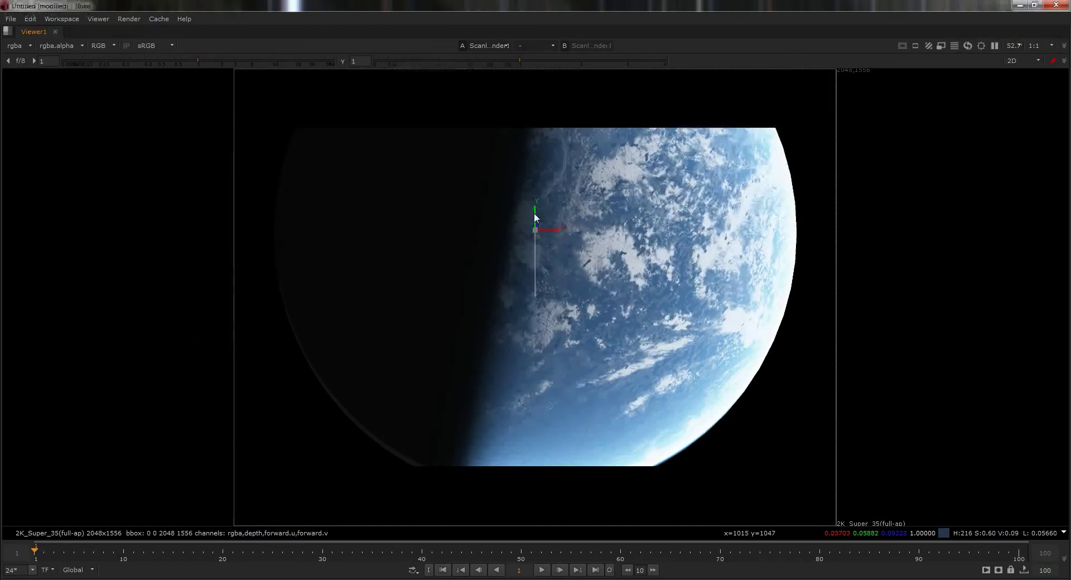
left_click_drag(534, 214, 534, 216)
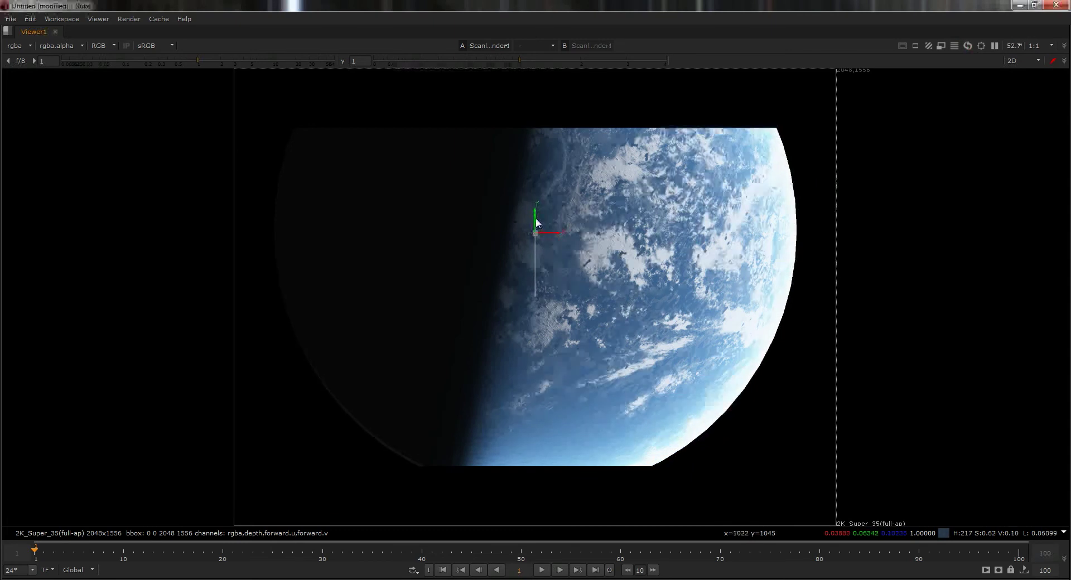
left_click_drag(535, 217, 535, 216)
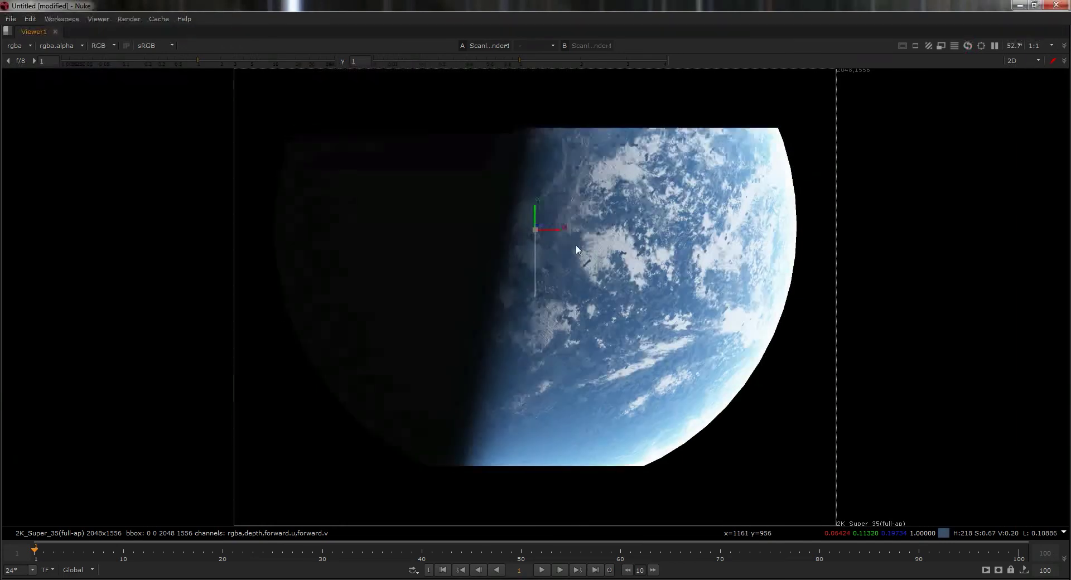
Compare the adjusted sphere's alpha with the RGB render and restore the full workspace layout
key("a")
key("a")
key("a")
key("a")
key("a")
key("a")
key("space")
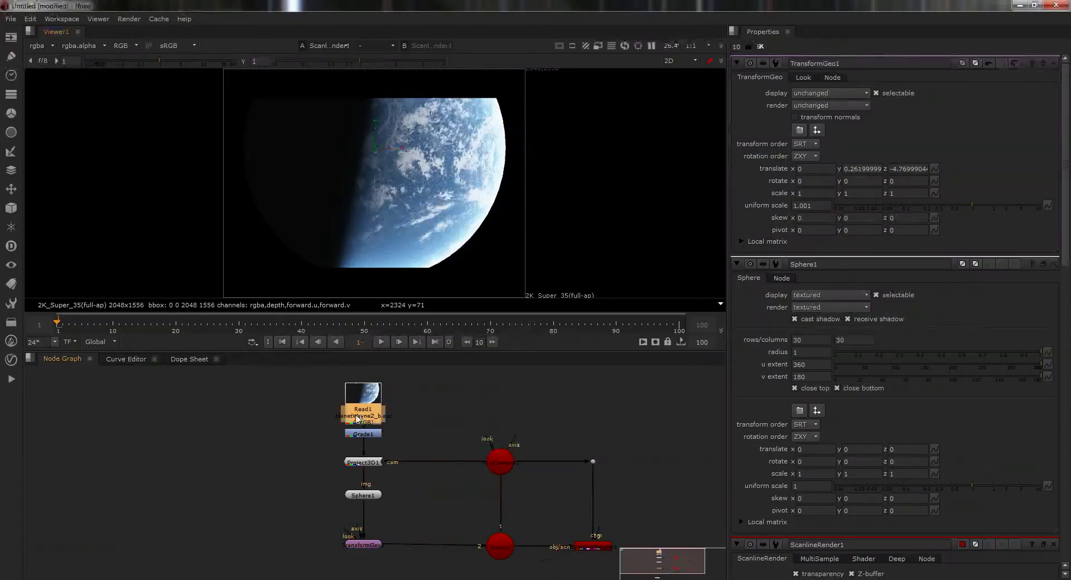
Compare Read1's alpha channel with the ScanlineRender1 output and return the viewer to the RGB render
key("1")
key("a")
key("a")
key("a")
key("a")
key("a")
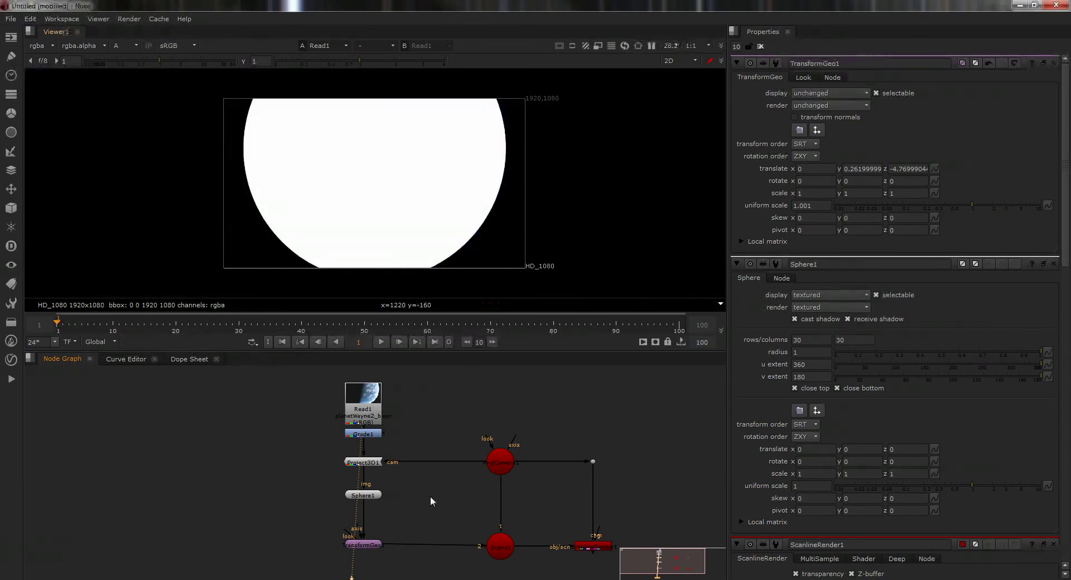
double_click(589, 549)
key("1")
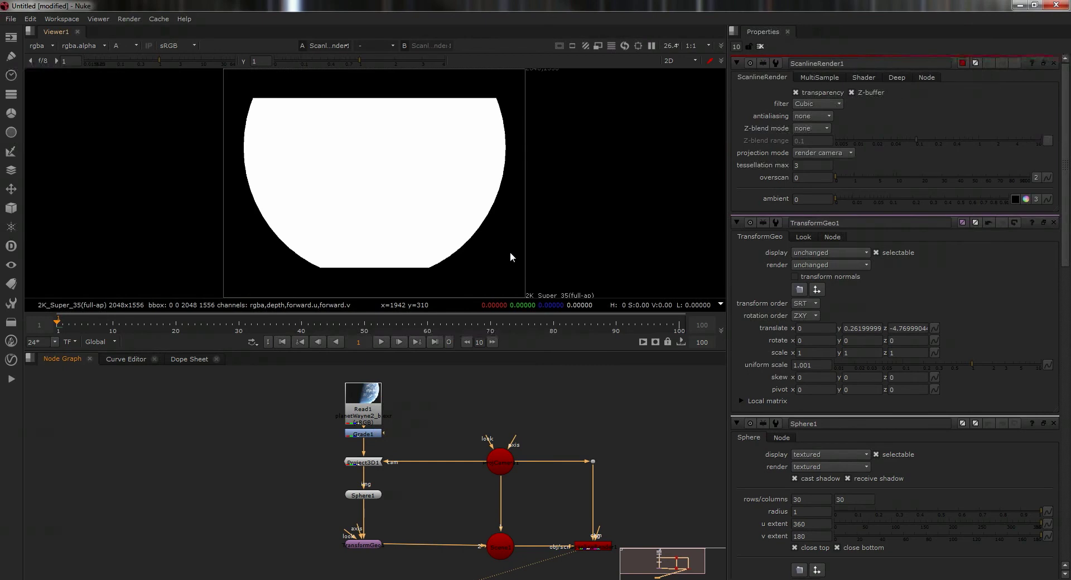
key("a")
left_click(667, 420)
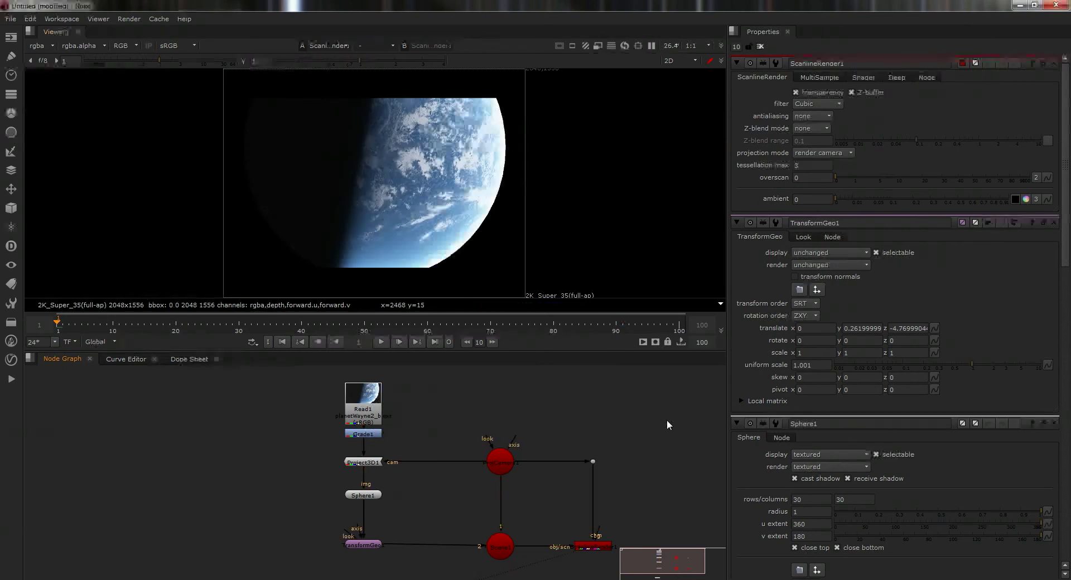
Set the project's full size format to HD_1080 1920x1080
key("s")
left_click(877, 411)
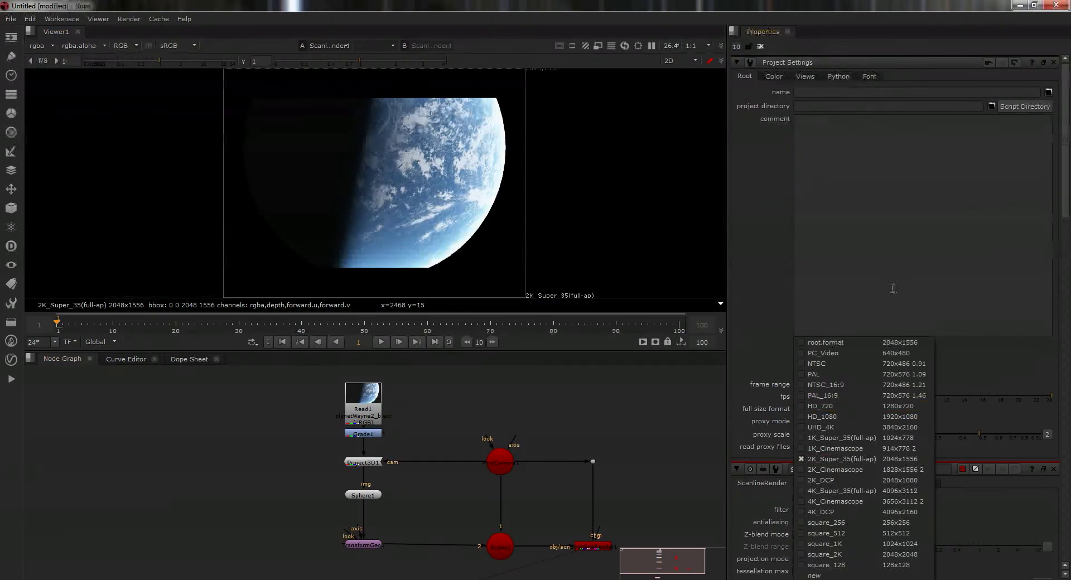
left_click(877, 417)
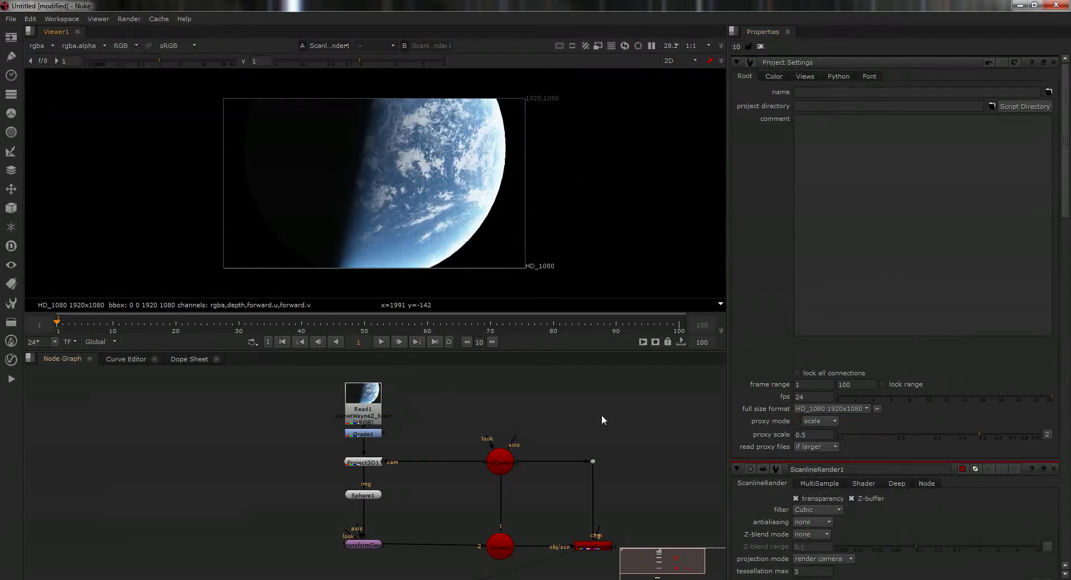
middle_click_drag(604, 414, 530, 418)
Check the projected sphere in 3D from the projection camera and the default view, and return to the 2D render
left_click(681, 60)
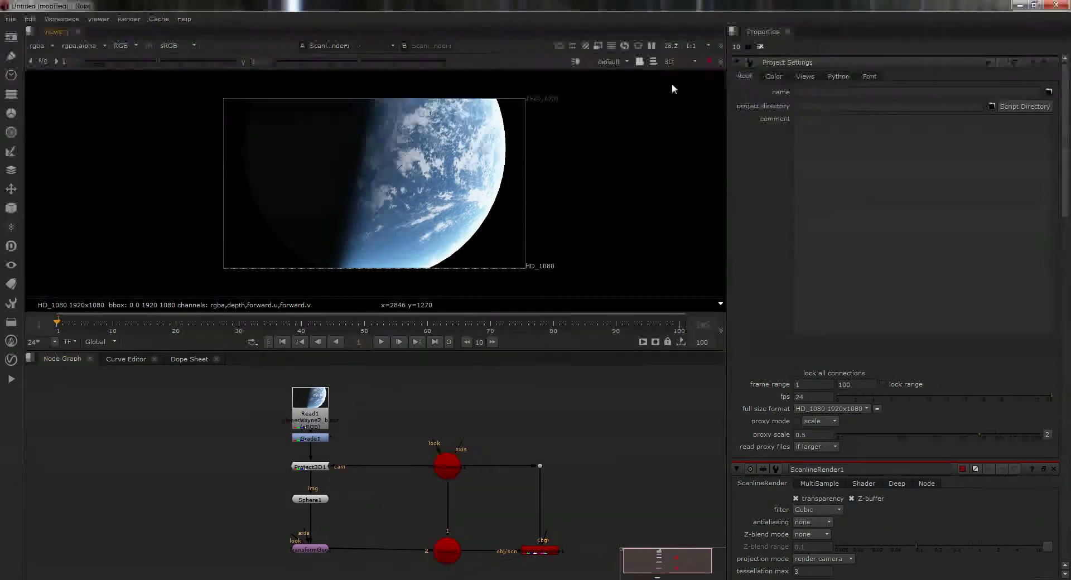
left_click(672, 75)
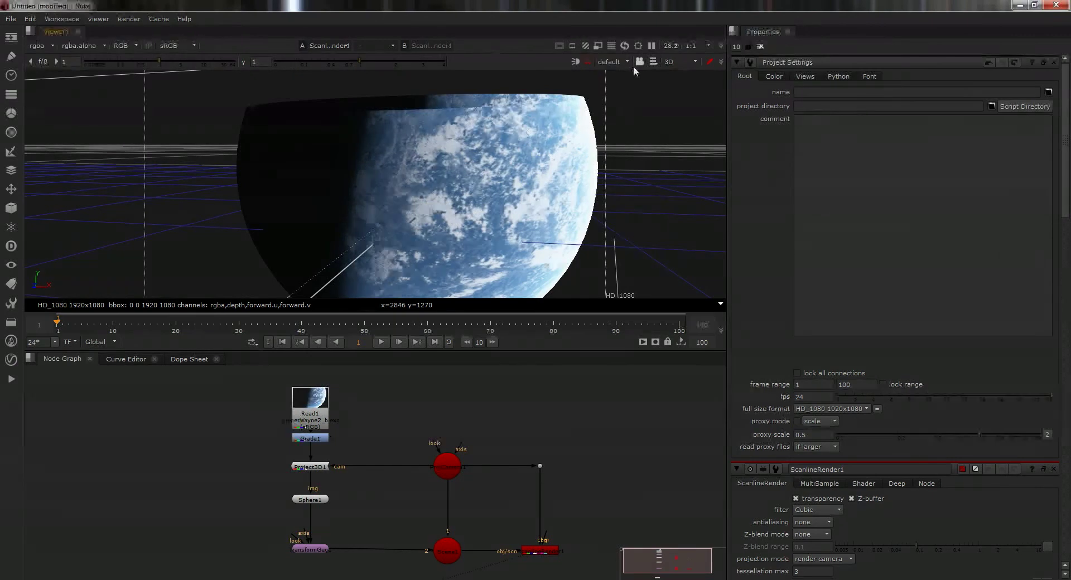
left_click(618, 61)
left_click(615, 84)
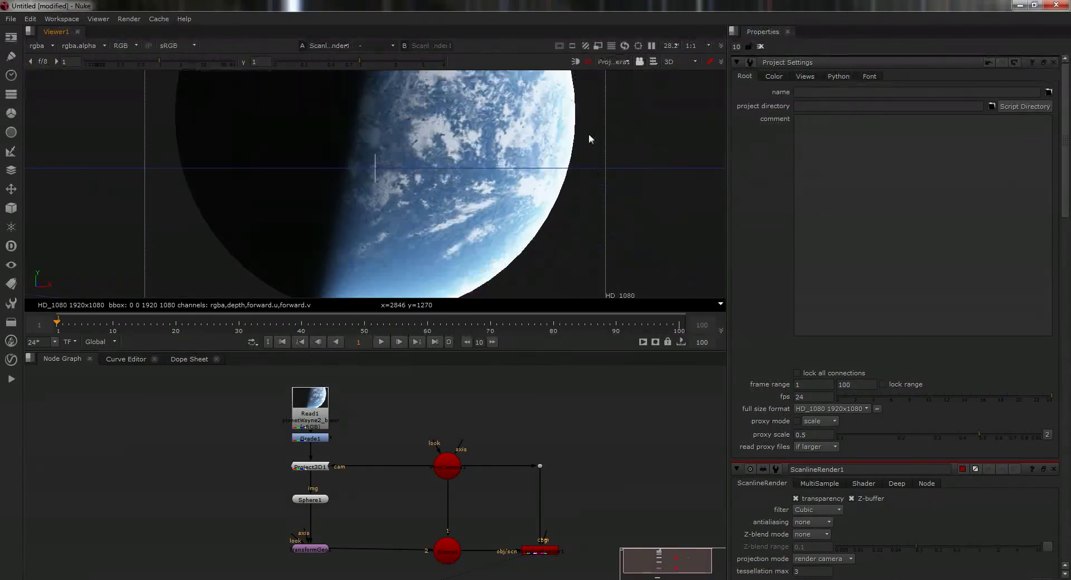
left_click(614, 68)
left_click(612, 78)
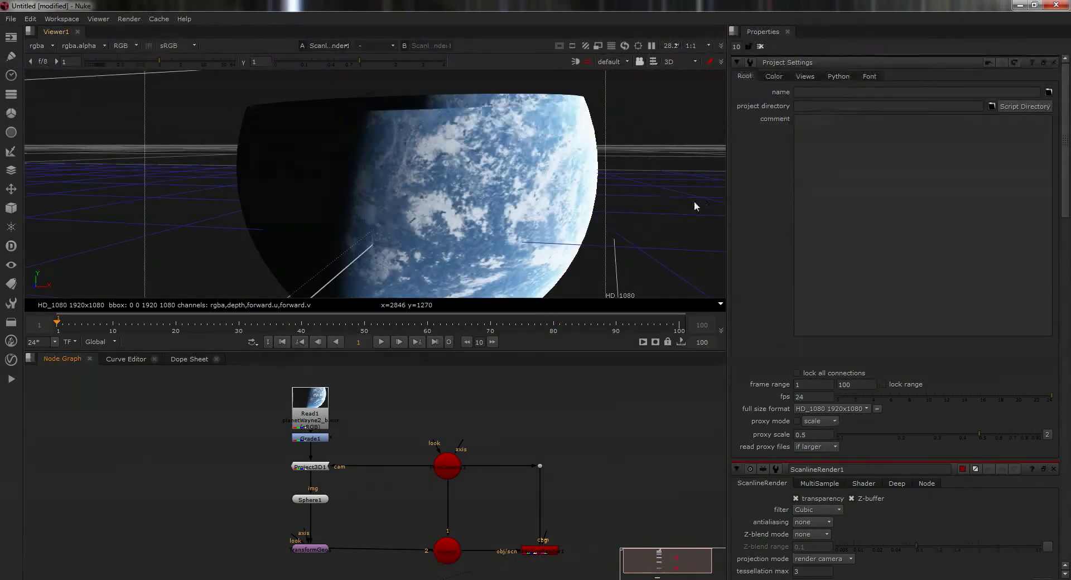
key("Tab")
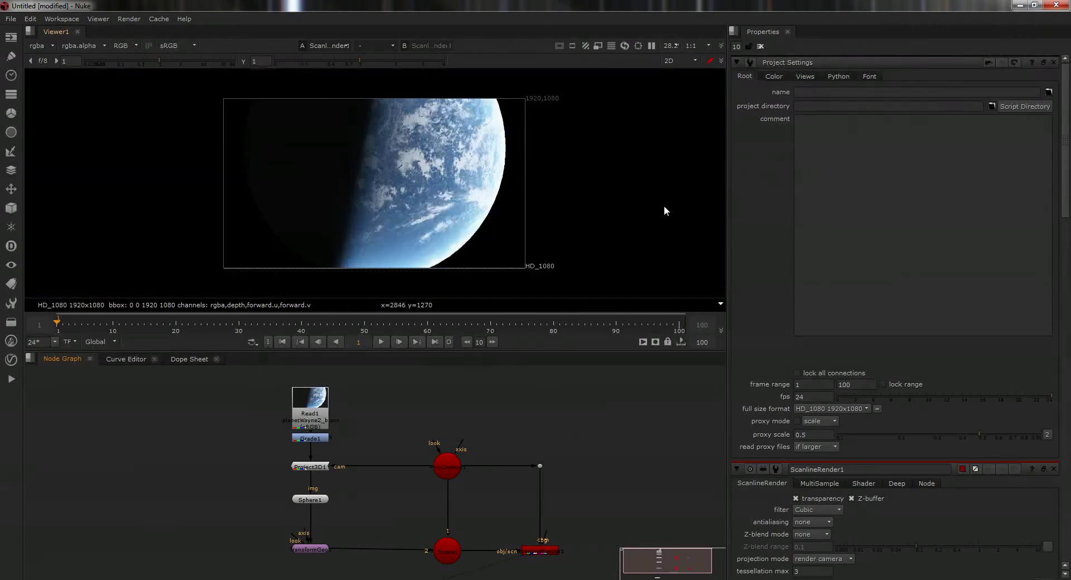
key("Tab")
key("Tab")
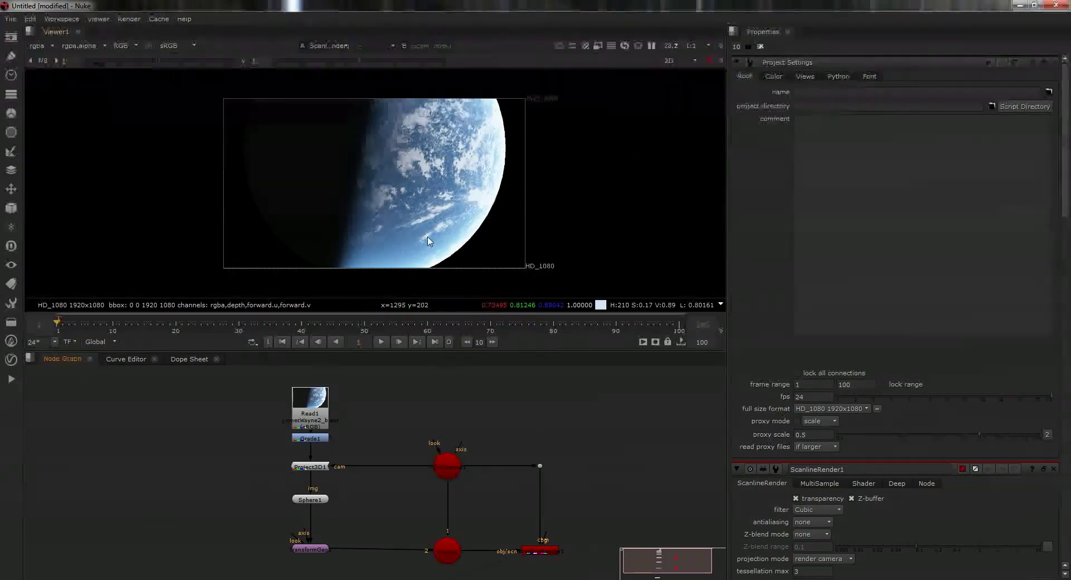
Add an EdgeBlur node directly after ScanlineRender1 and display its output in the viewer
scroll(490, 232, "up", 3)
scroll(491, 243, "down", 2)
scroll(492, 239, "down", 1)
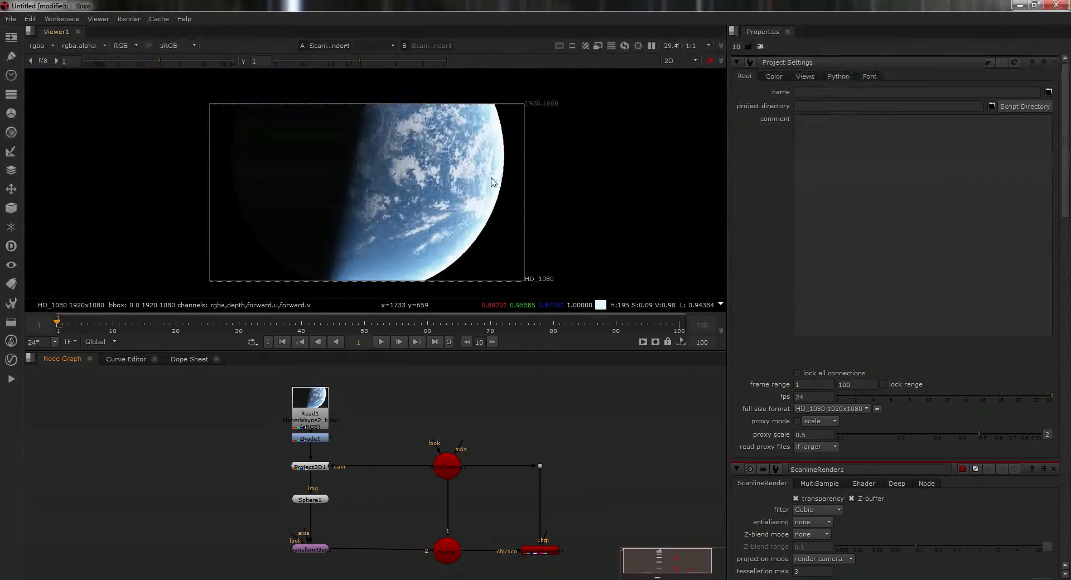
scroll(491, 229, "up", 4)
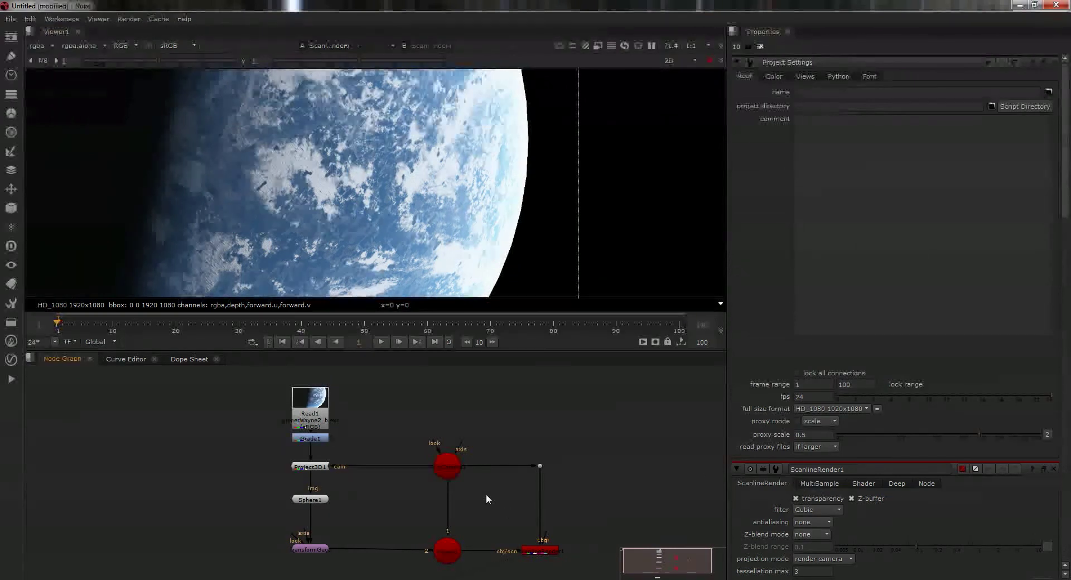
middle_click_drag(521, 501, 512, 423)
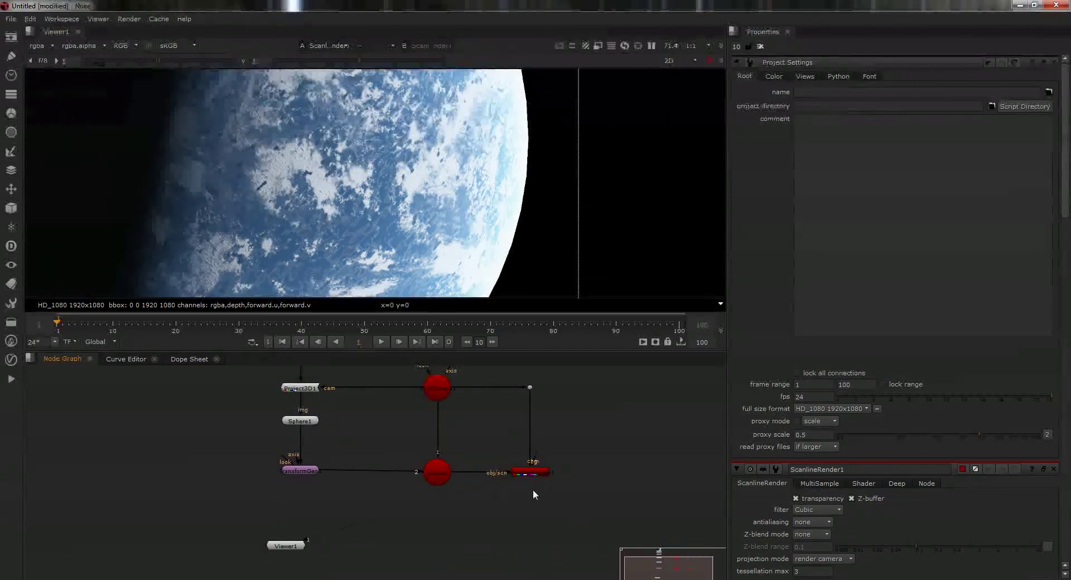
key("Tab")
type("ed")
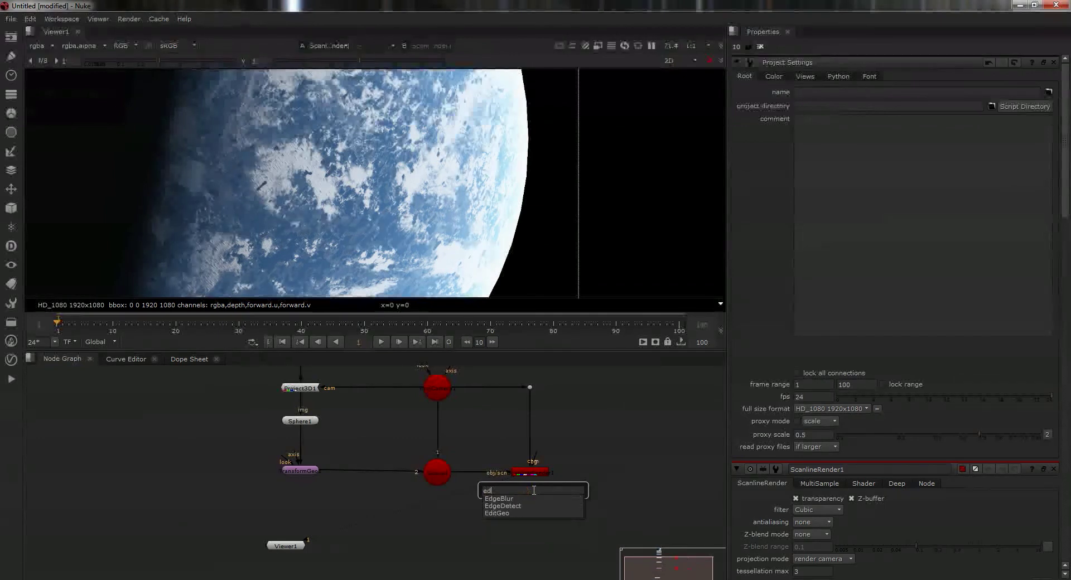
left_click(500, 499)
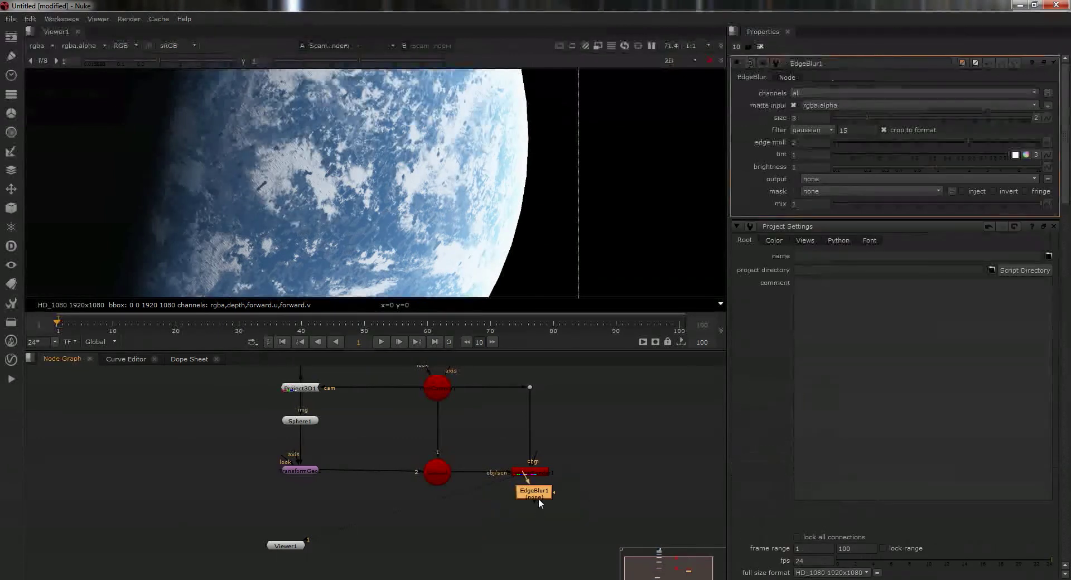
mouse_move(529, 485)
left_mouse_down()
mouse_move(533, 475)
mouse_move(537, 492)
left_mouse_up()
key("1")
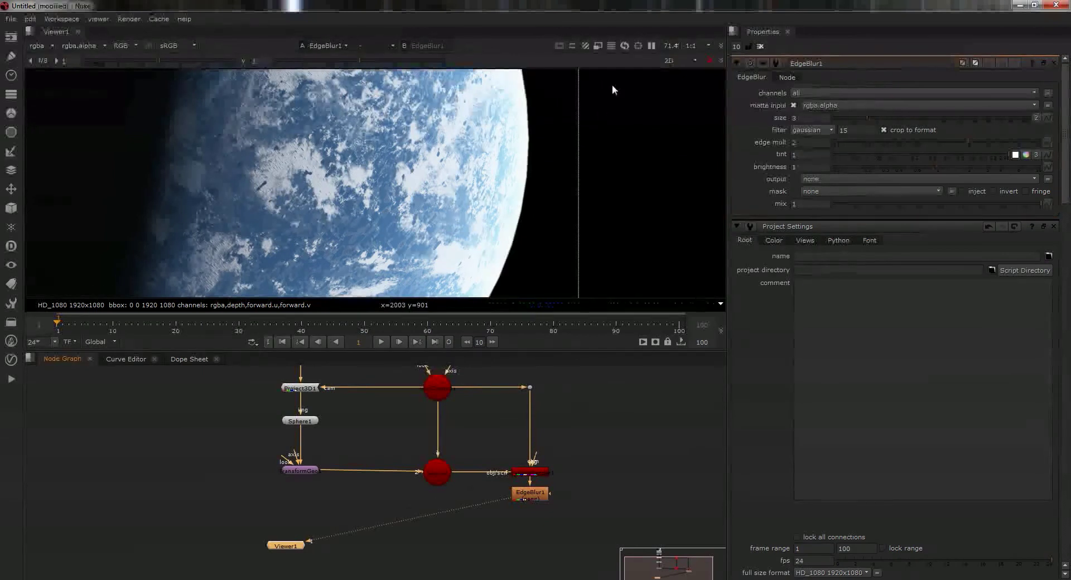
Set EdgeBlur1's size to about 11.2 and shift its tint to a light cyan-blue
left_click_drag(866, 119, 899, 120)
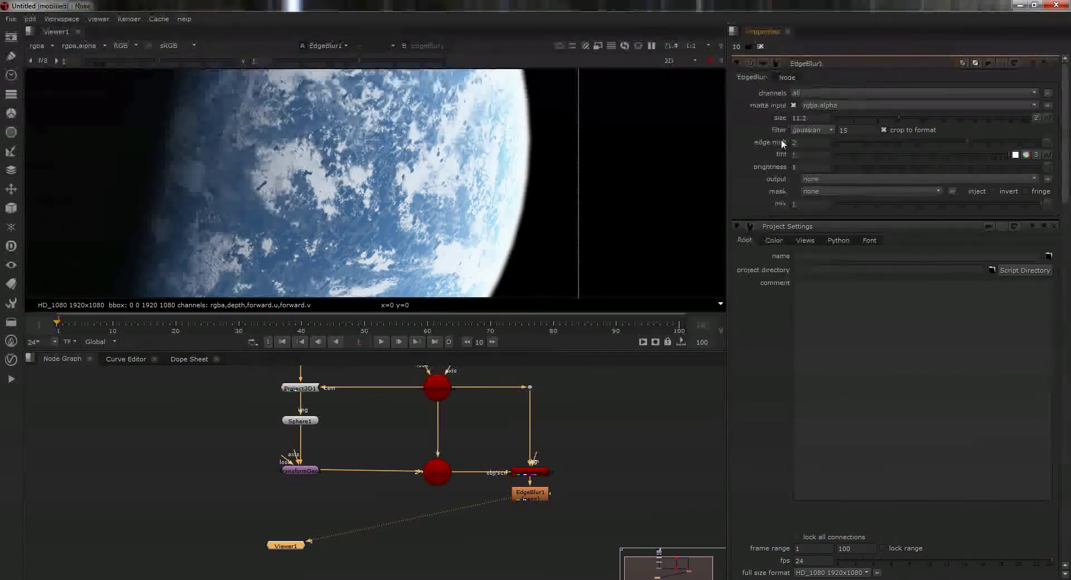
left_click(1026, 156)
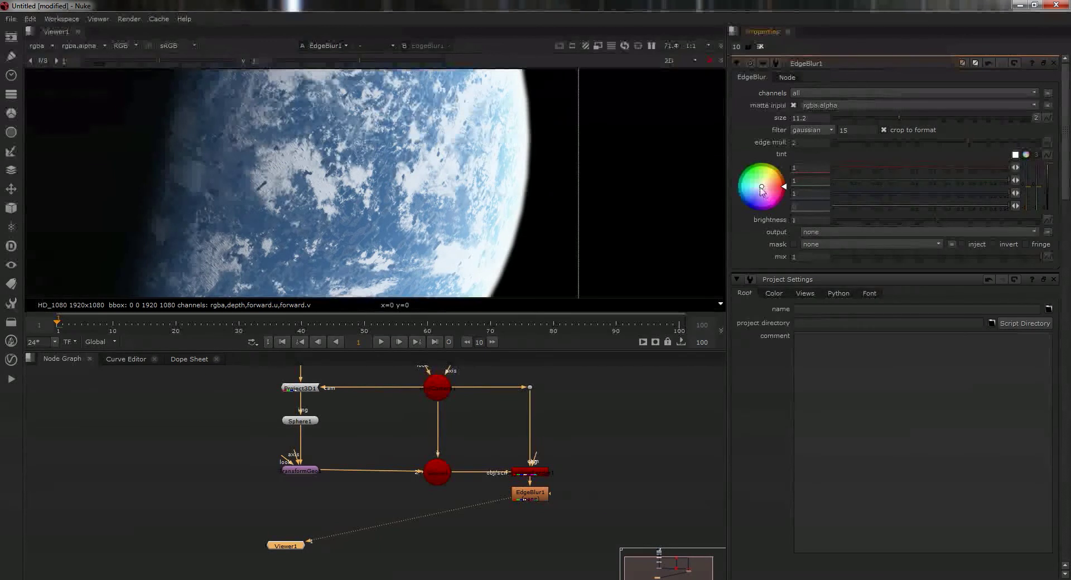
left_click_drag(762, 191, 749, 209)
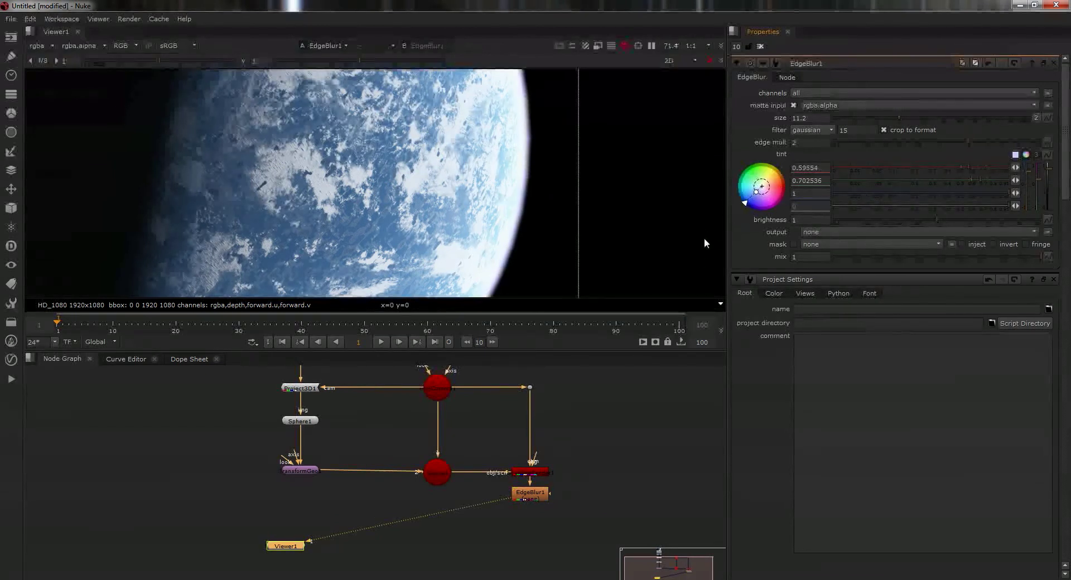
mouse_move(704, 243)
left_mouse_down()
mouse_move(686, 186)
mouse_move(675, 217)
mouse_move(653, 221)
left_mouse_up()
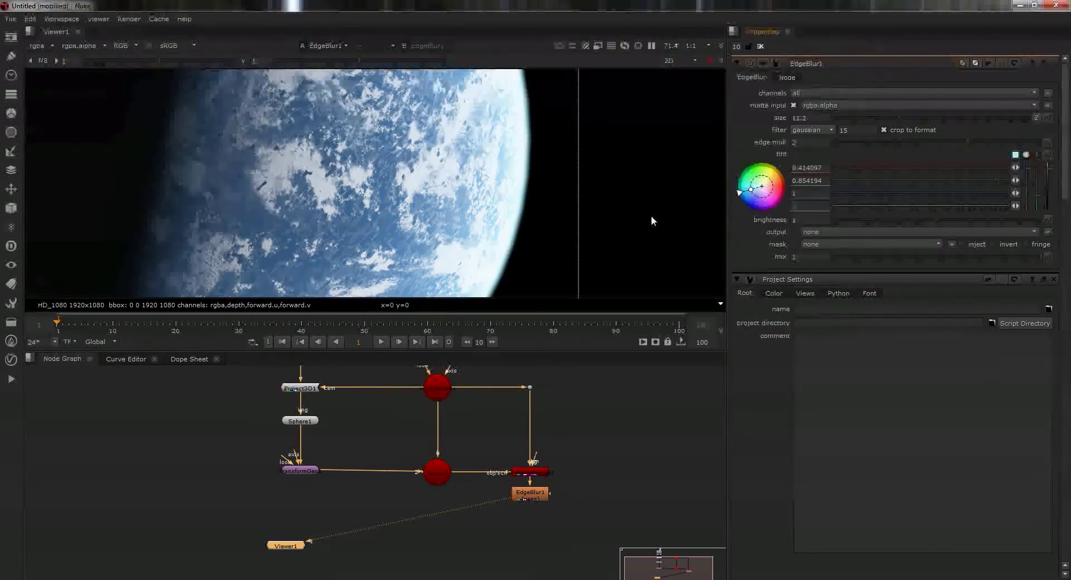
left_click_drag(651, 216, 639, 222)
Refine EdgeBlur1's tint to about 0.45 red, 0.87 green and 1 blue, and settle its size at 10.6
left_click_drag(888, 119, 915, 116)
left_click_drag(754, 194, 764, 184)
scroll(538, 174, "down", 4)
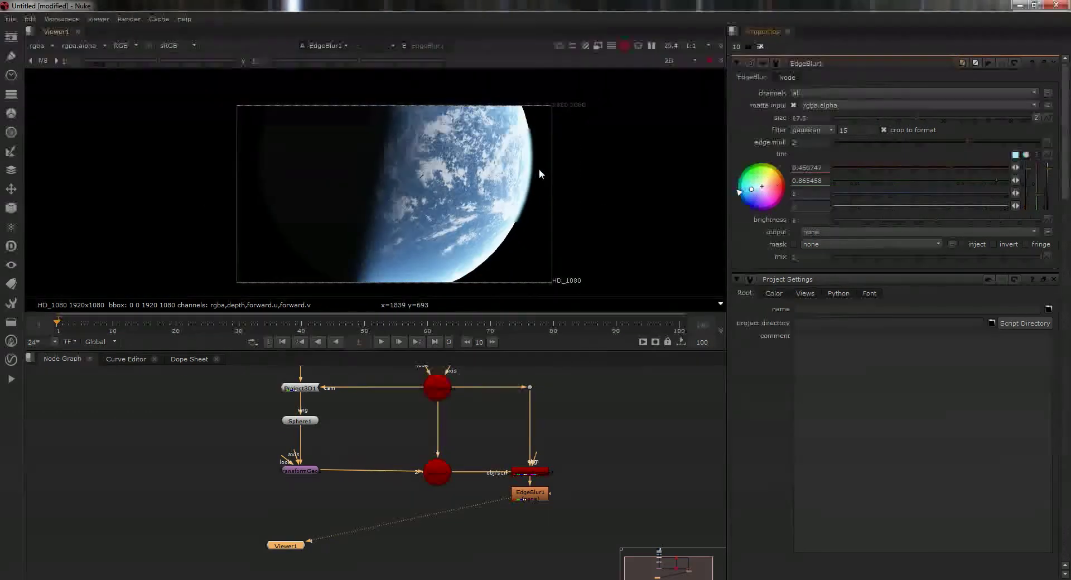
scroll(519, 210, "up", 3)
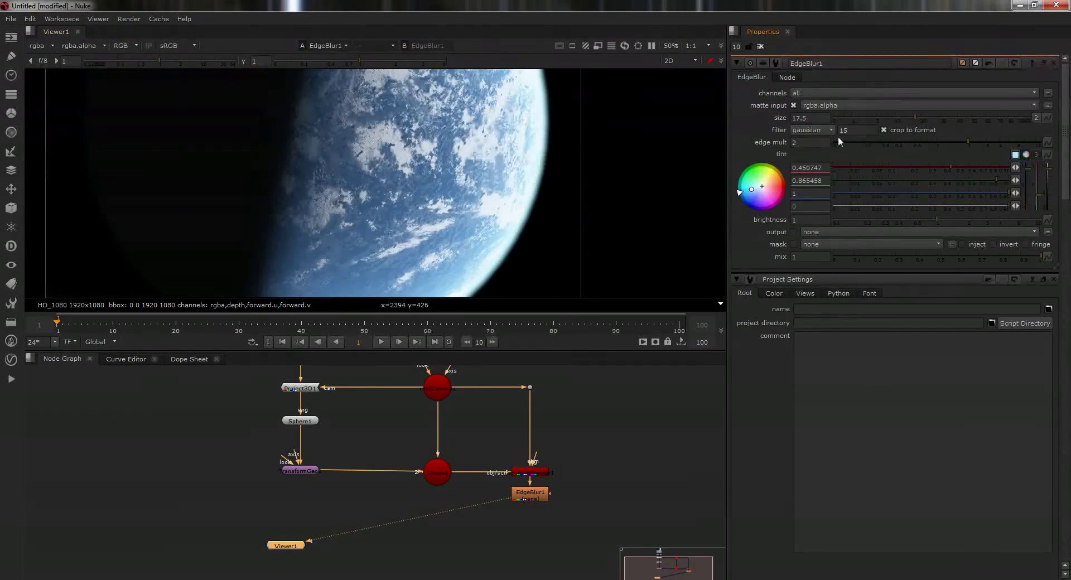
mouse_move(915, 116)
left_mouse_down()
mouse_move(888, 120)
mouse_move(897, 121)
left_mouse_up()
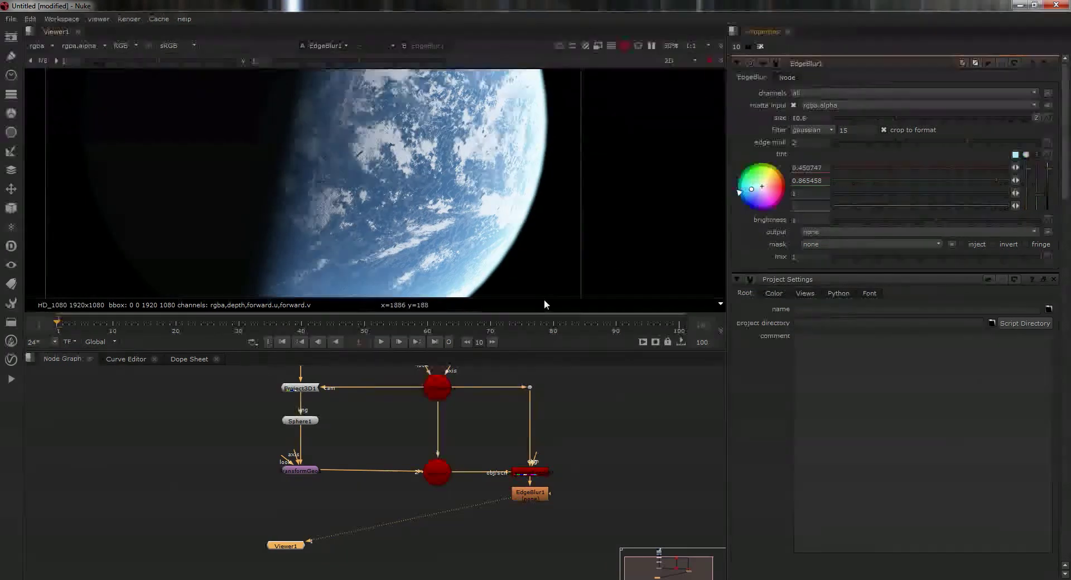
scroll(540, 296, "down", 3)
middle_click_drag(581, 228, 547, 169)
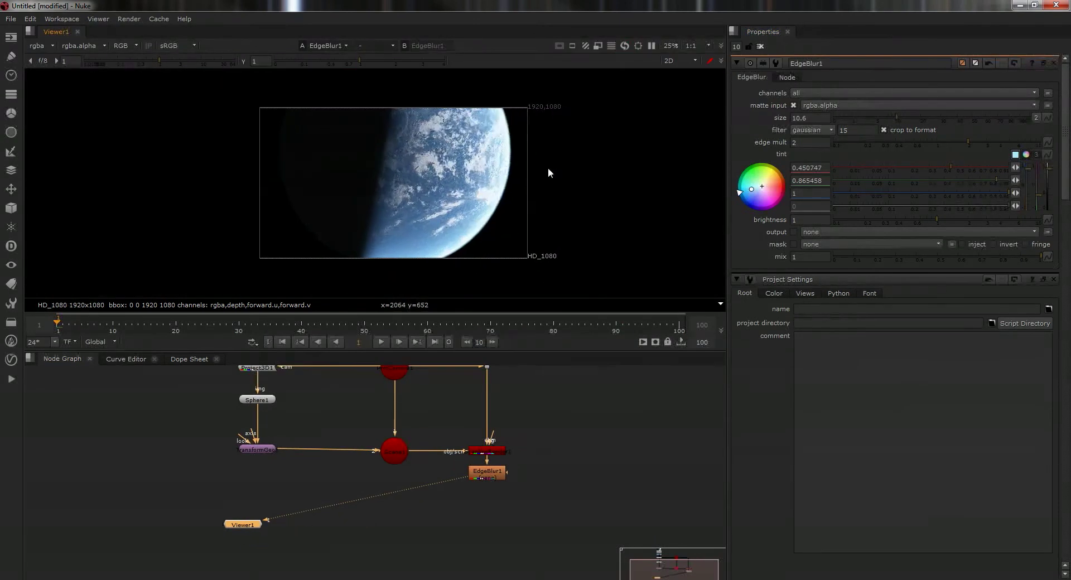
scroll(539, 195, "up", 2)
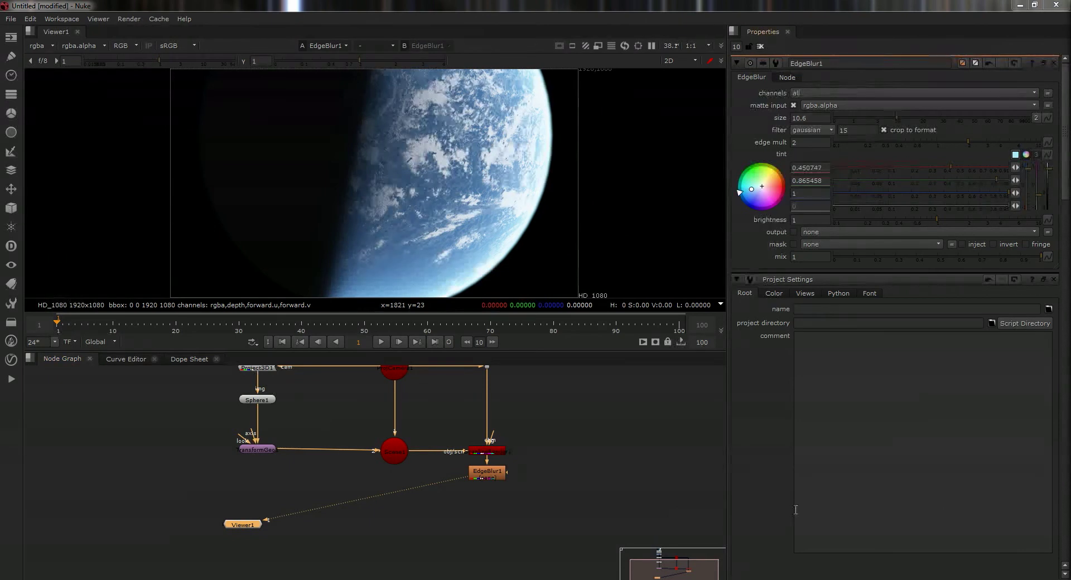
Add a Merge node below EdgeBlur1 and set its operation to matte
left_click(497, 501)
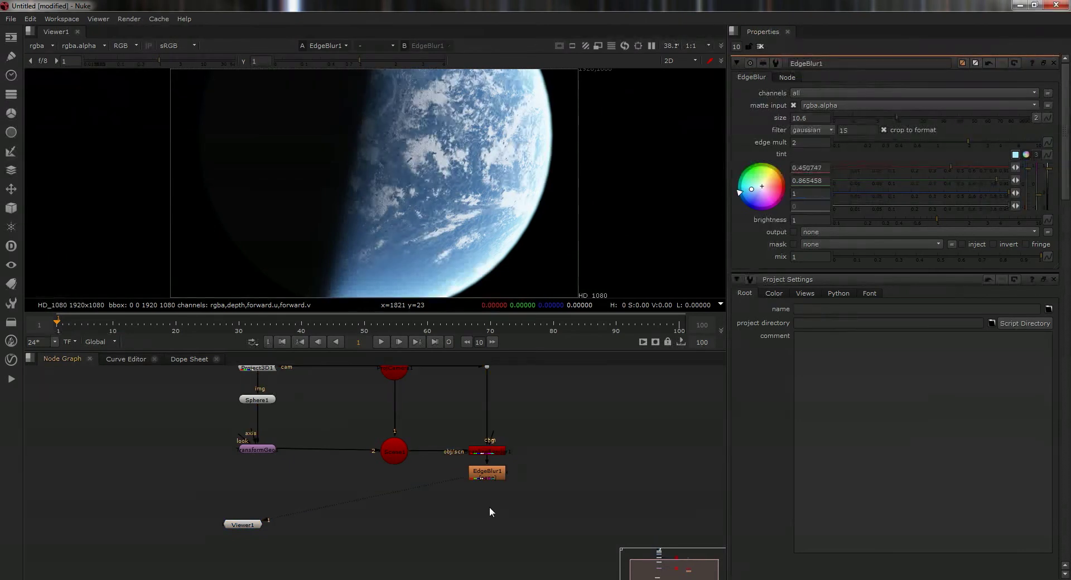
key("Tab")
left_click(480, 502)
left_click(652, 540)
key("m")
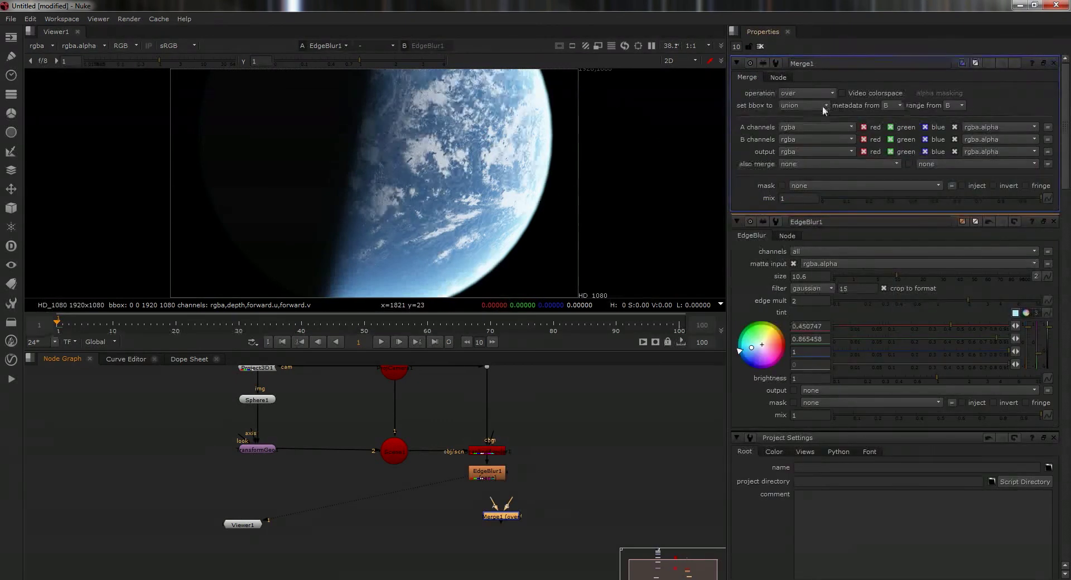
left_click(812, 94)
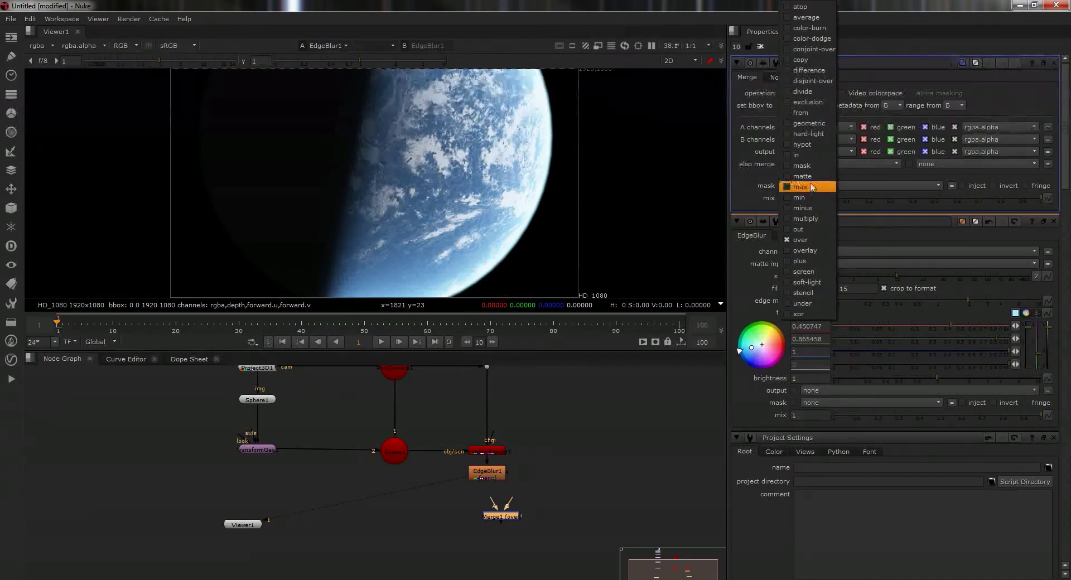
left_click(809, 180)
Connect EdgeBlur1 to Merge1's A input, bring in the starfield image as its B input, and view the merged result
mouse_move(493, 504)
left_mouse_down()
mouse_move(490, 473)
mouse_move(493, 505)
mouse_move(484, 502)
left_mouse_up()
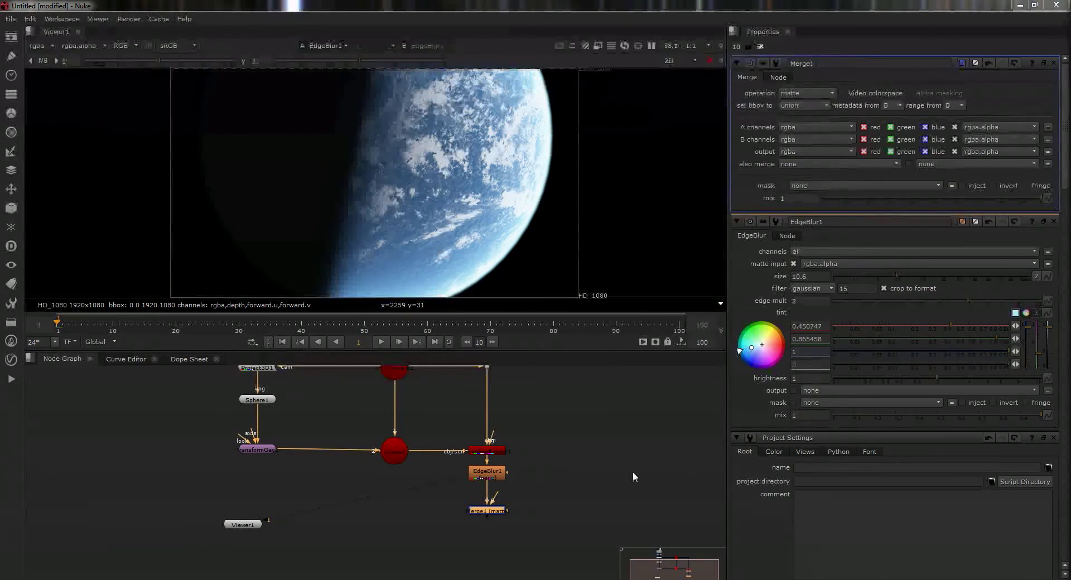
left_click_drag(617, 469, 587, 467)
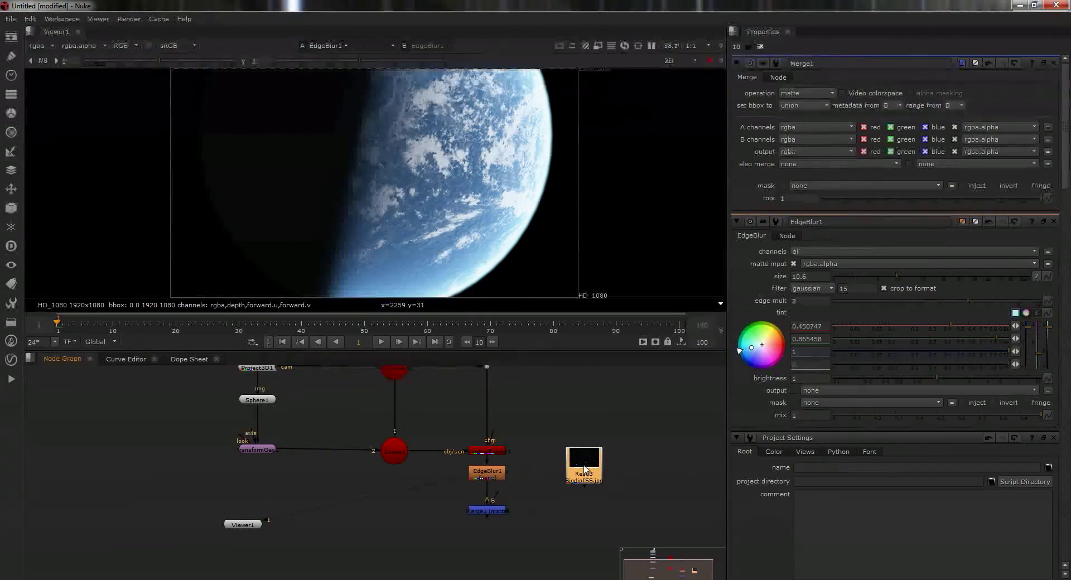
left_click_drag(493, 500, 579, 478)
left_click(490, 512)
key("1")
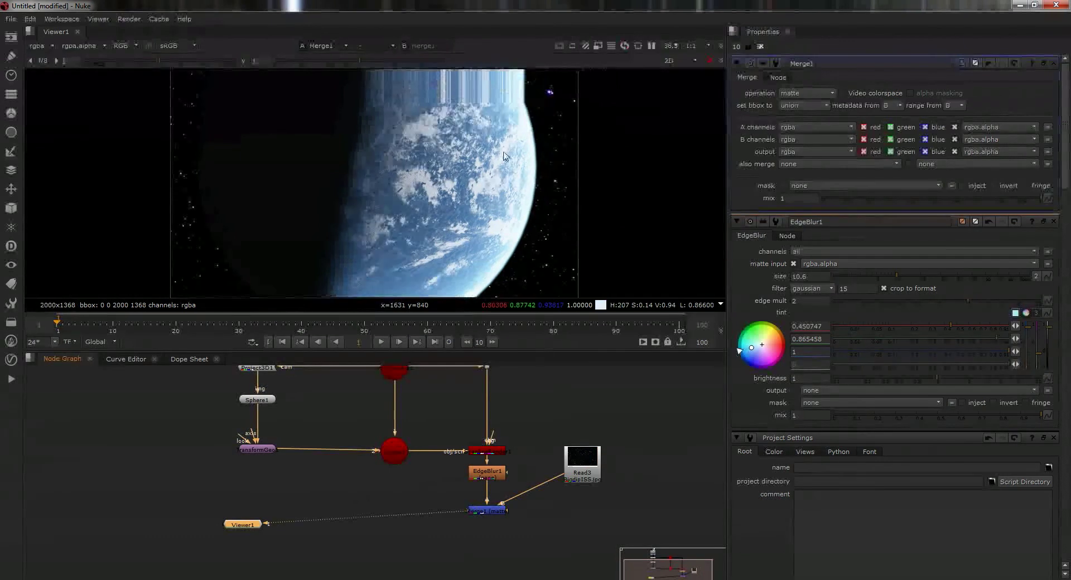
Insert a Reformat node after the starfield Read3 to conform it to the root 1920x1080 format, and check the composite's framing
scroll(477, 186, "down", 2)
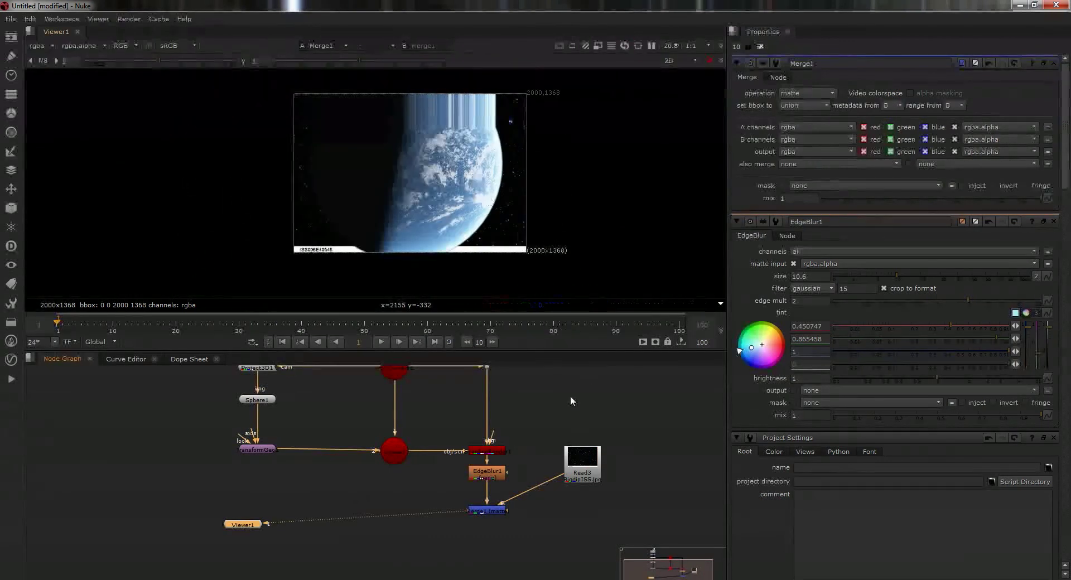
scroll(360, 246, "up", 2)
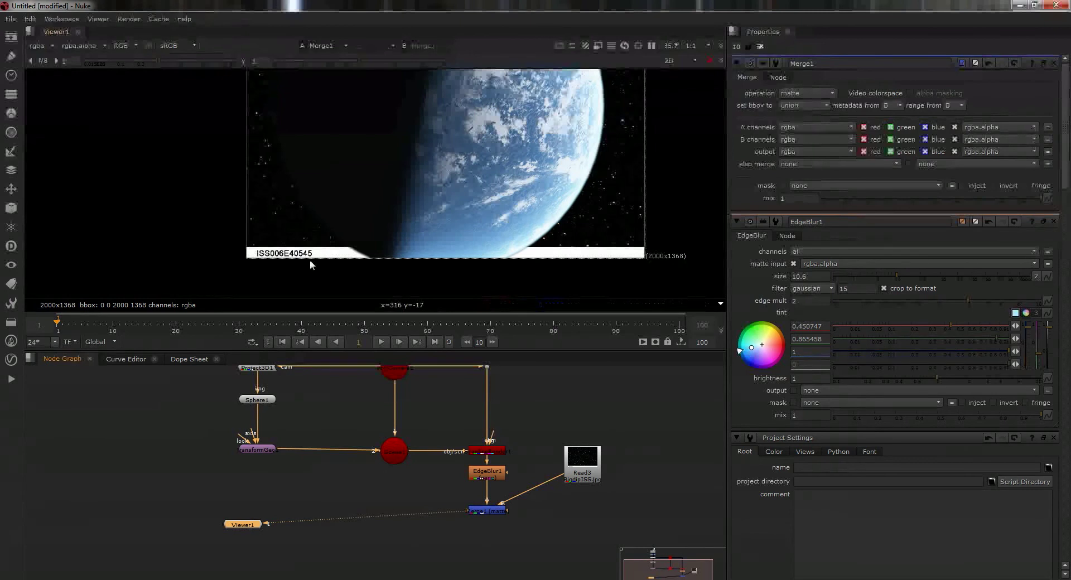
left_click(592, 470)
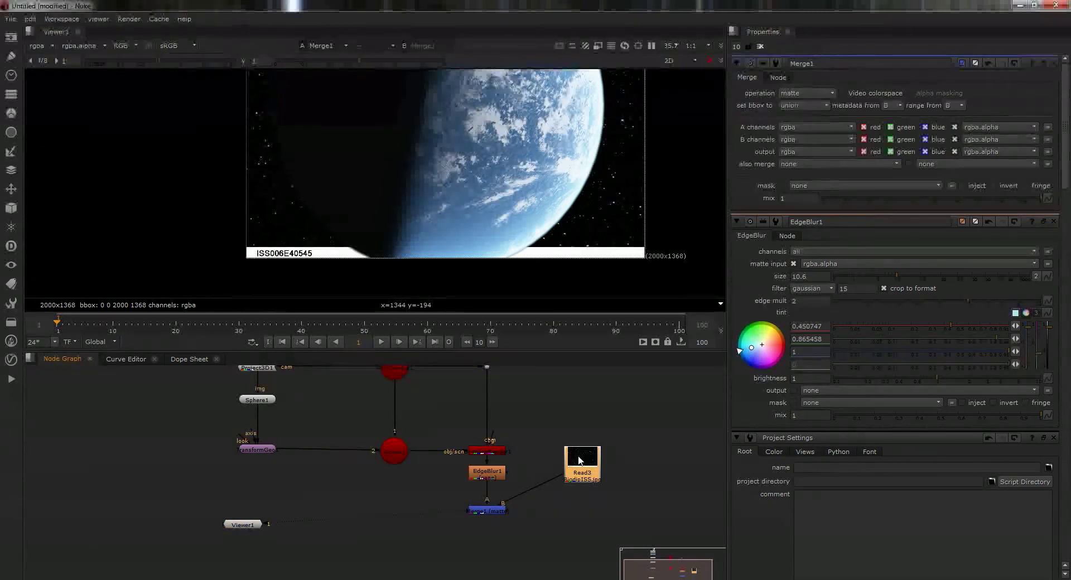
key("Tab")
type("re")
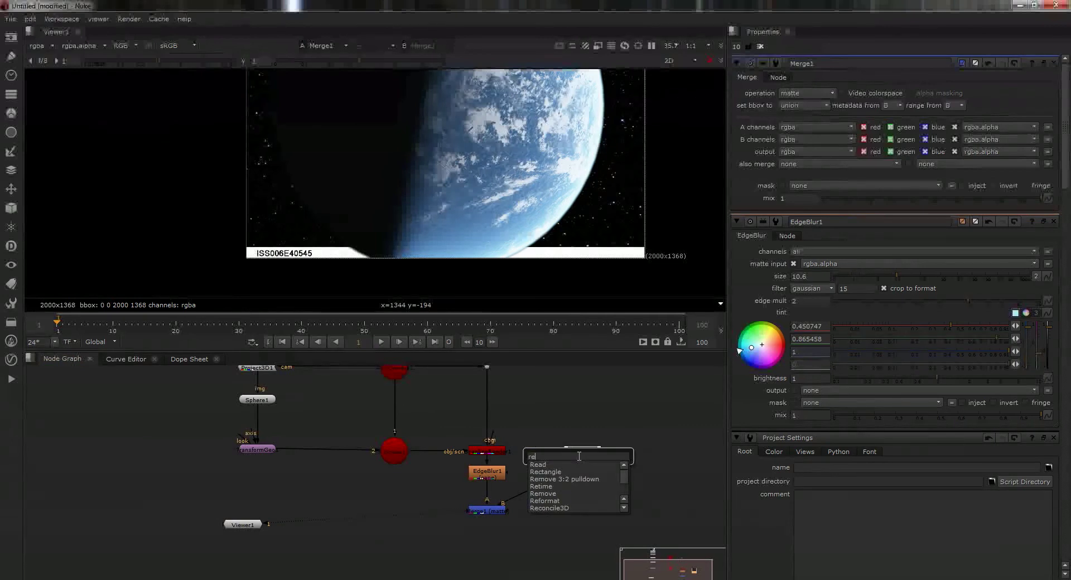
key("Down")
key("Down")
key("Down")
key("Down")
key("Down")
key("Down")
key("Return")
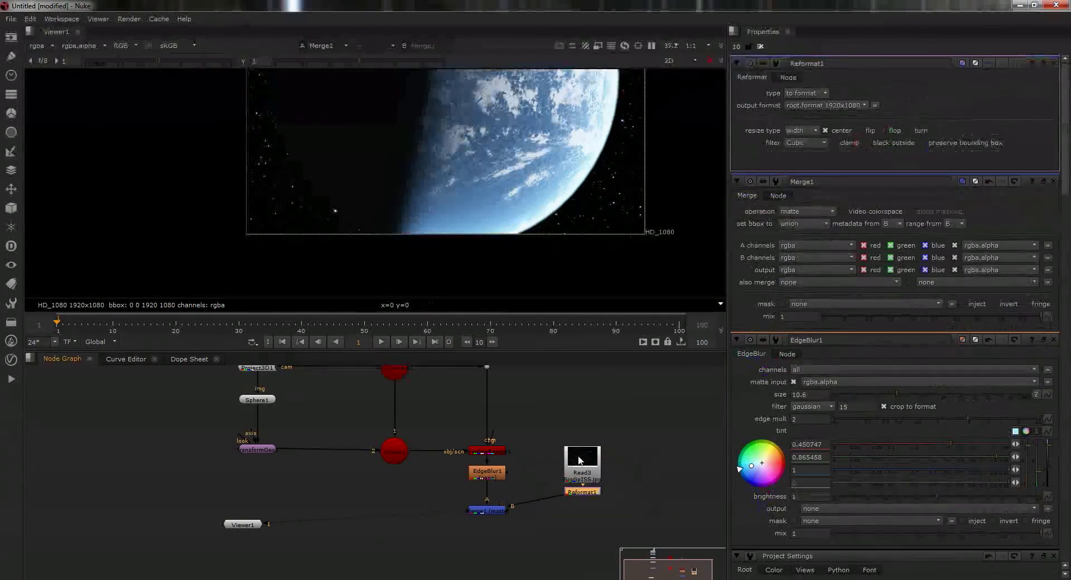
scroll(462, 199, "down", 3)
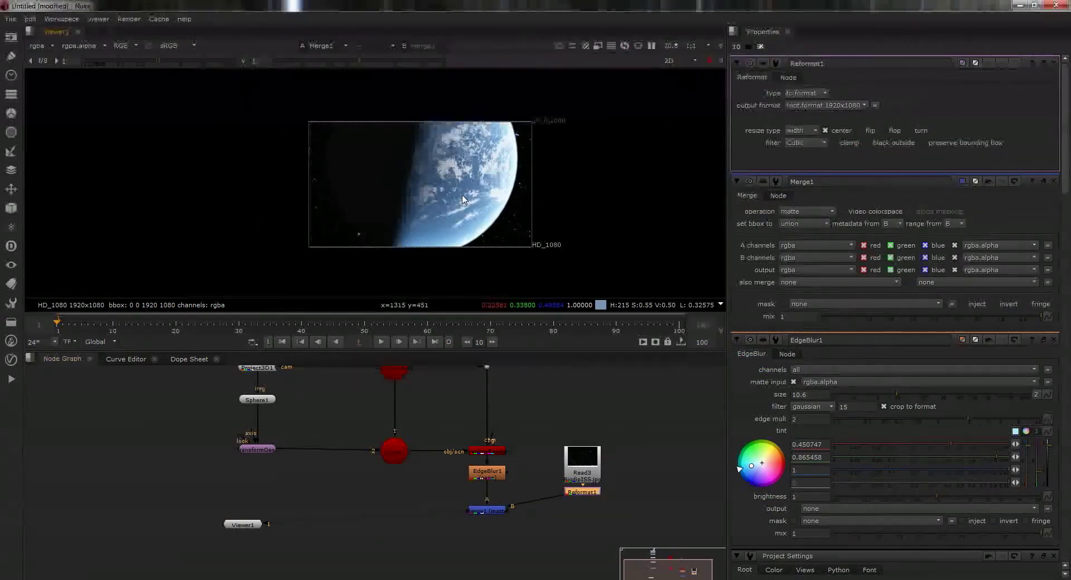
scroll(462, 200, "up", 2)
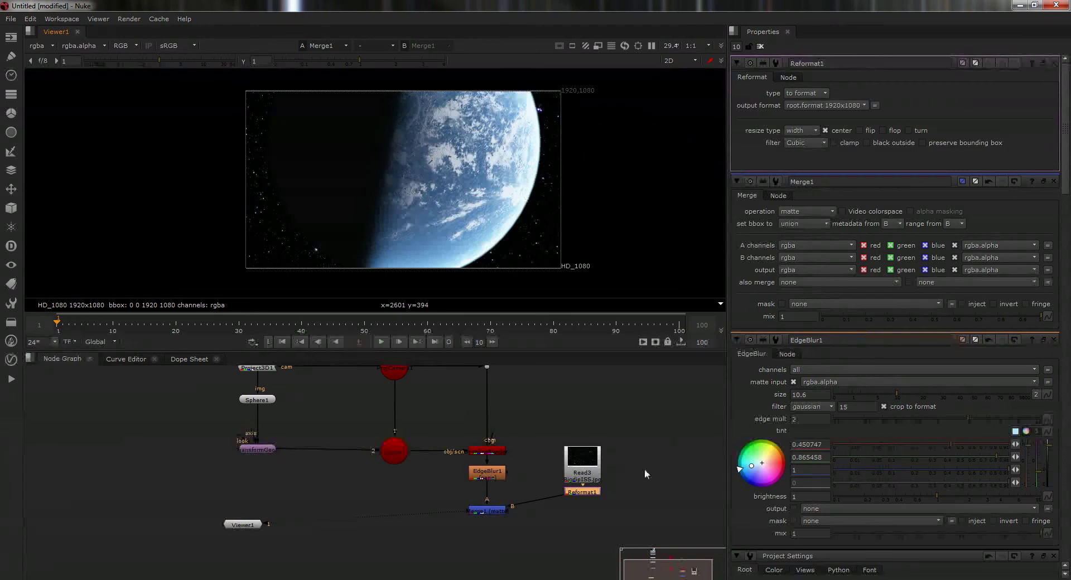
Add a Glow node and place it directly below Merge1 in the node chain
middle_click_drag(507, 538, 543, 509)
left_click(539, 512)
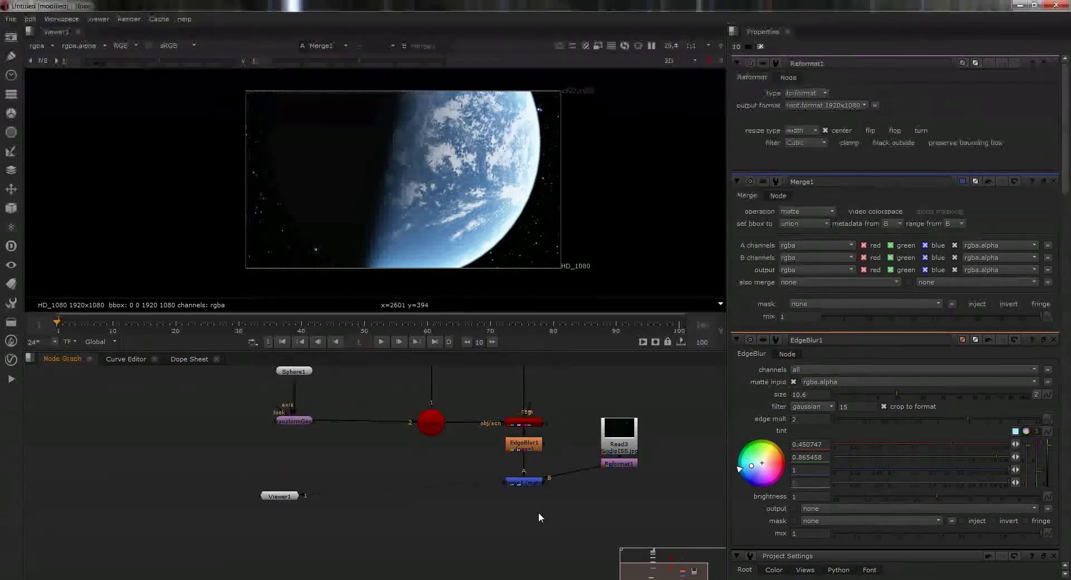
key("Tab")
type("glow")
key("Return")
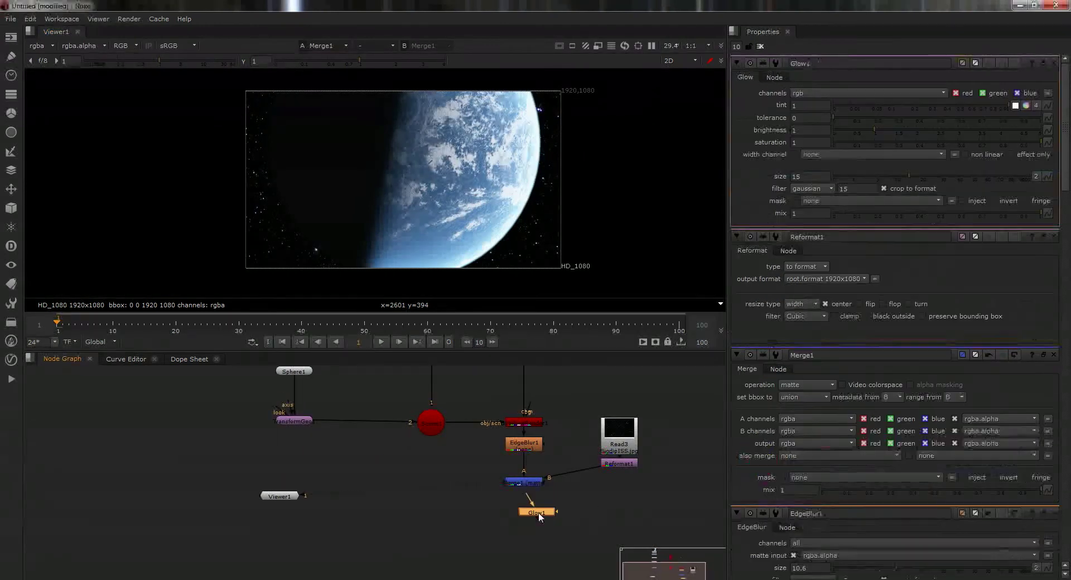
left_click_drag(542, 515, 526, 506)
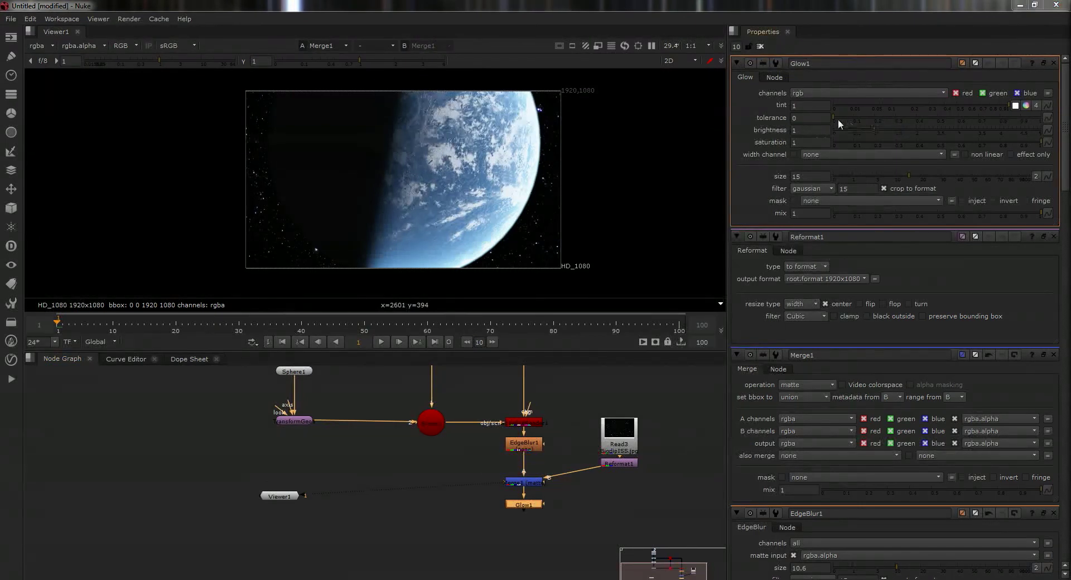
Set Glow1's tolerance to 0.255, view its output, and reduce its mix to 0.045
left_click_drag(839, 117, 856, 120)
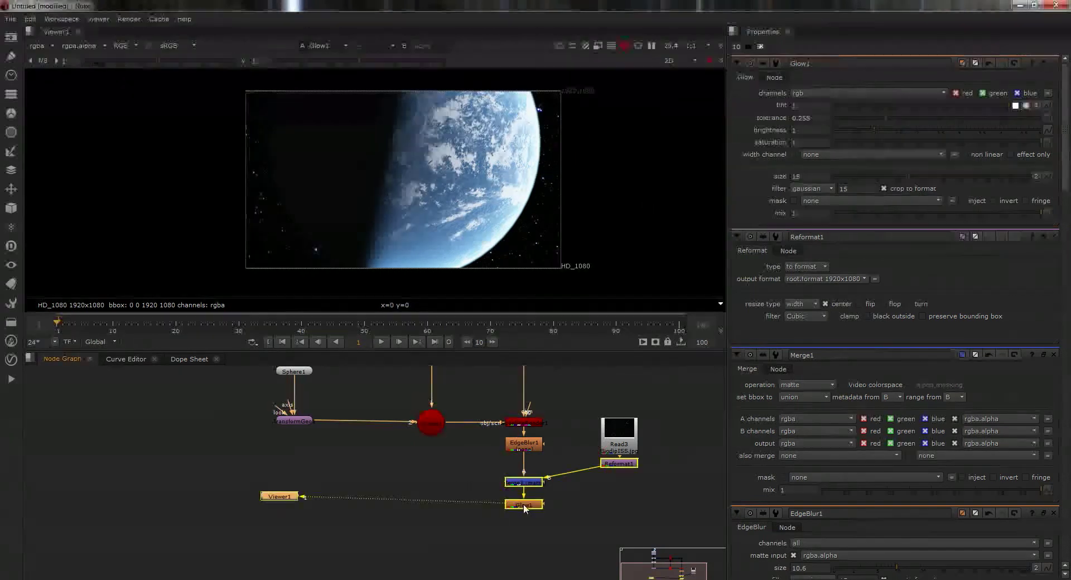
key("1")
left_click_drag(1013, 213, 846, 212)
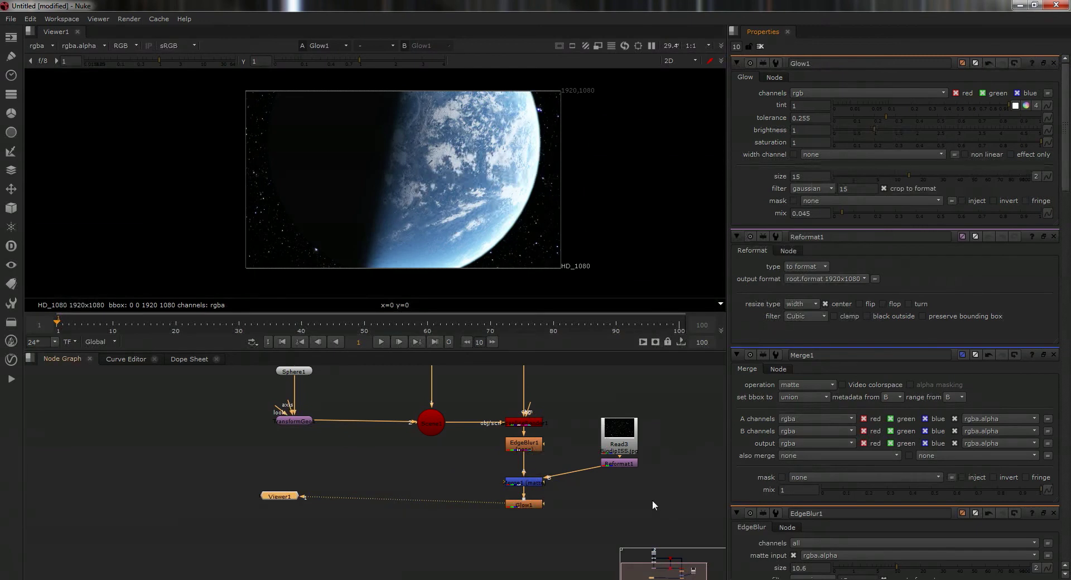
Add a Defocus node directly below Glow1 and view its output up close on the planet surface
left_click(566, 543)
key("Tab")
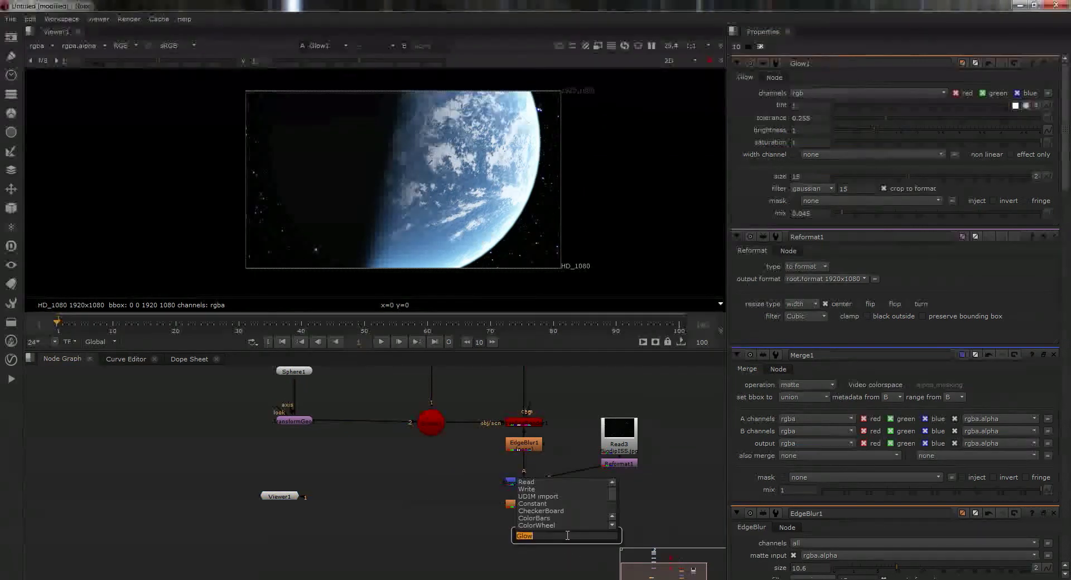
type("de")
key("Up")
key("Up")
key("Down")
key("Down")
type("f")
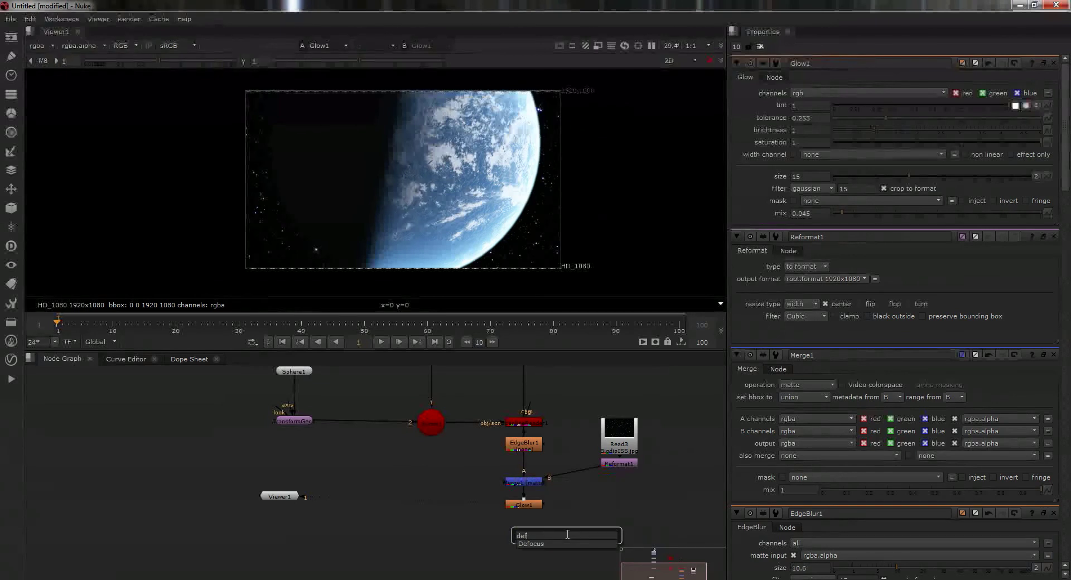
key("Return")
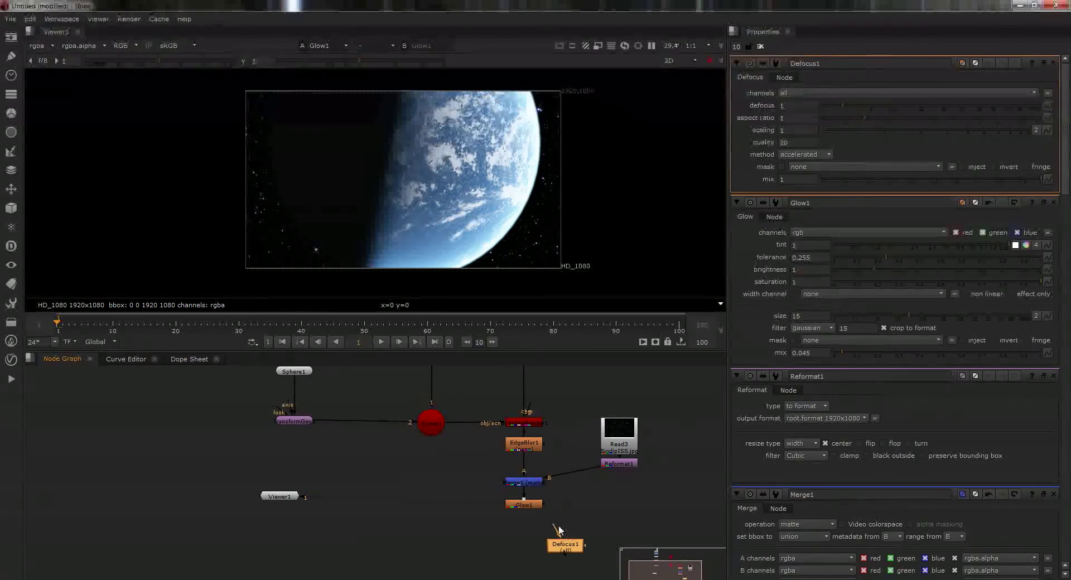
left_click_drag(559, 530, 529, 531)
key("1")
scroll(443, 187, "up", 7)
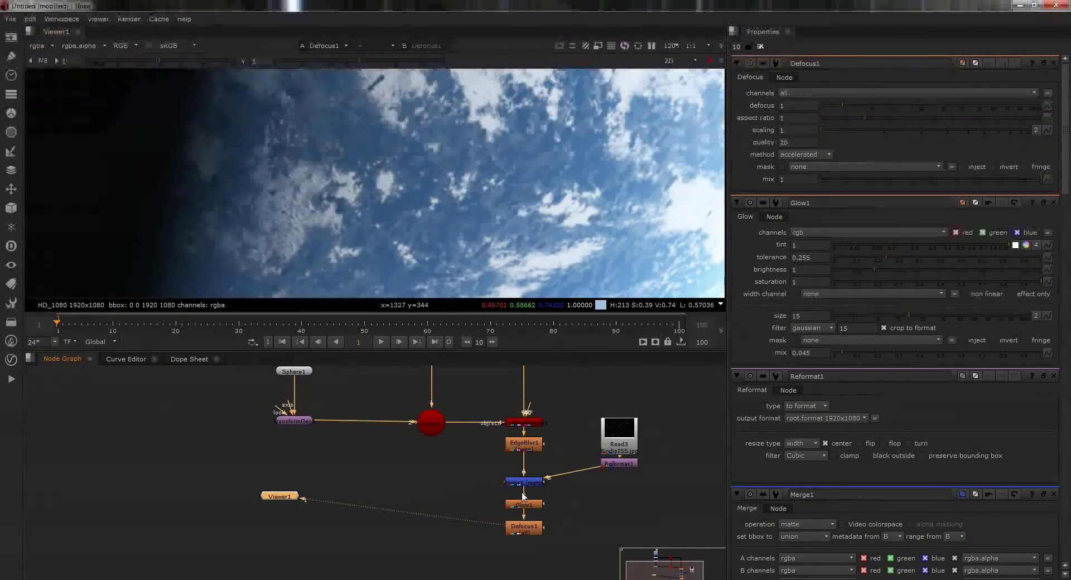
Disable and re-enable Defocus1 to compare the cloud detail with and without the defocus
left_click(519, 530)
key("d")
scroll(482, 195, "up", 2)
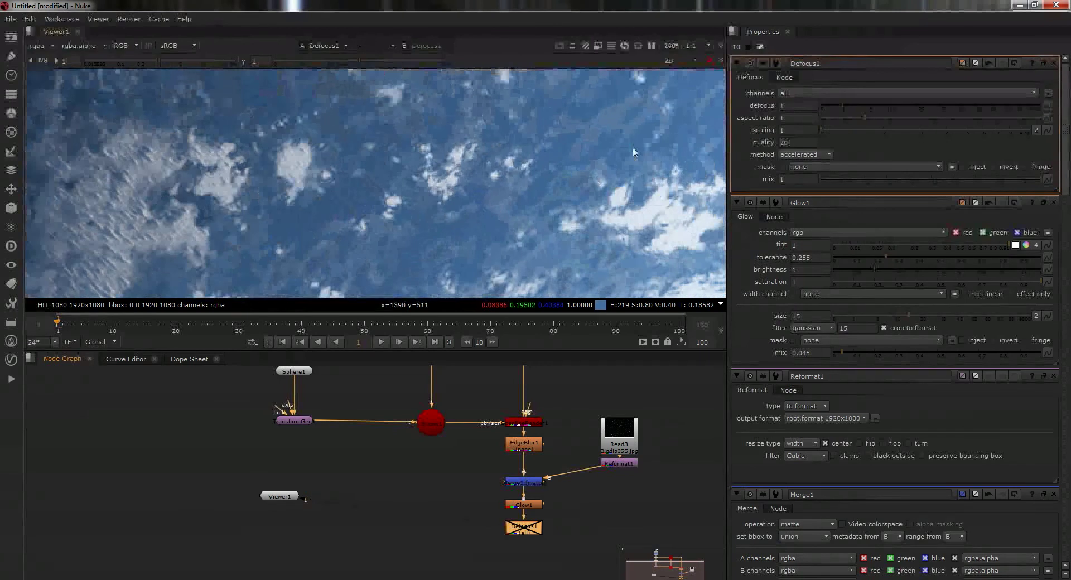
key("d")
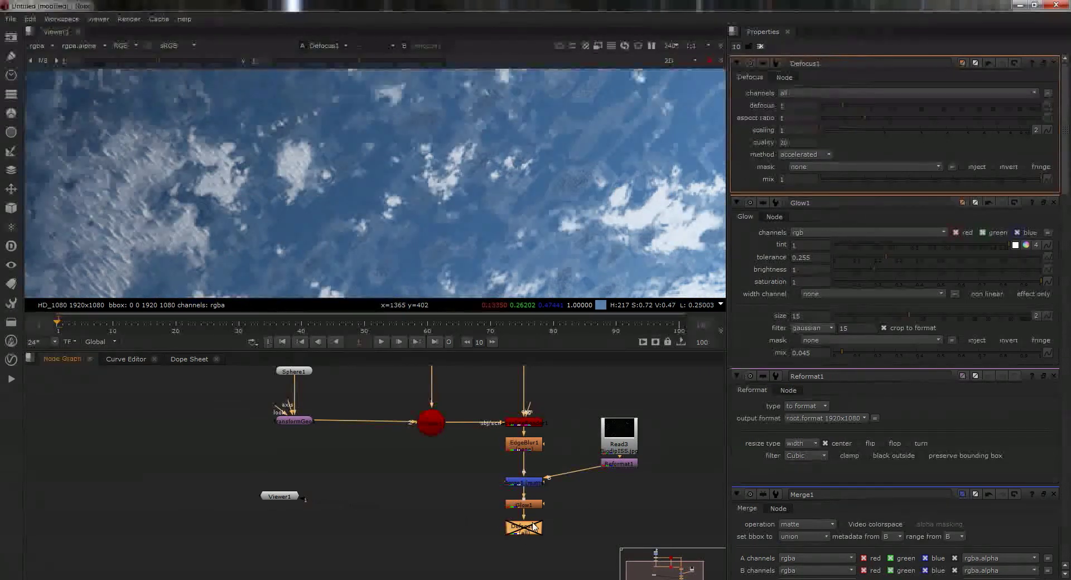
scroll(513, 230, "down", 1)
scroll(512, 223, "down", 3)
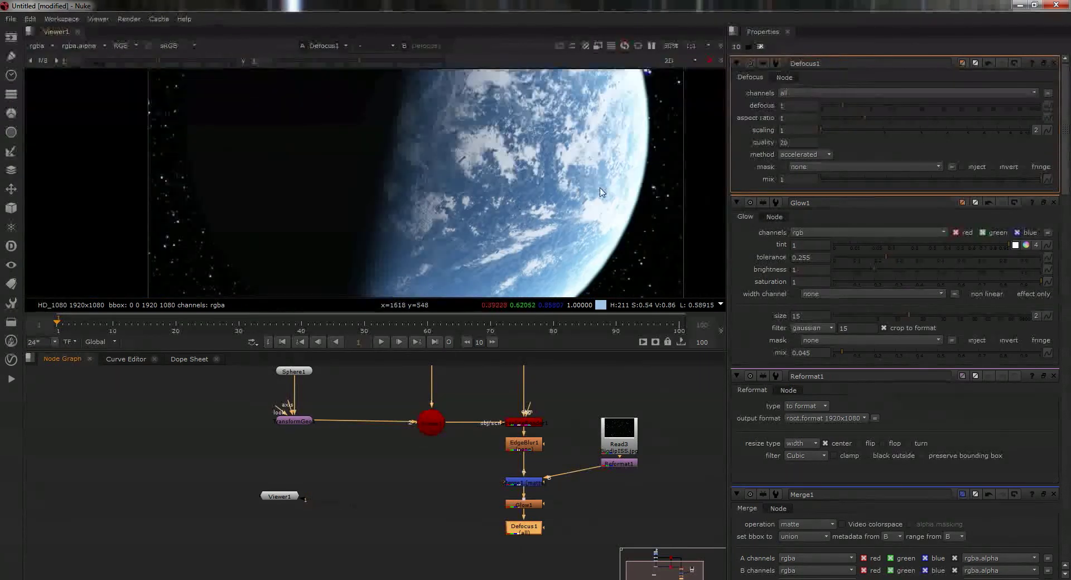
Set Defocus1's defocus to 1.1, try an aspect ratio of 0.5, and restore the ratio to 1
left_click(790, 106)
key("Return")
left_click(814, 118)
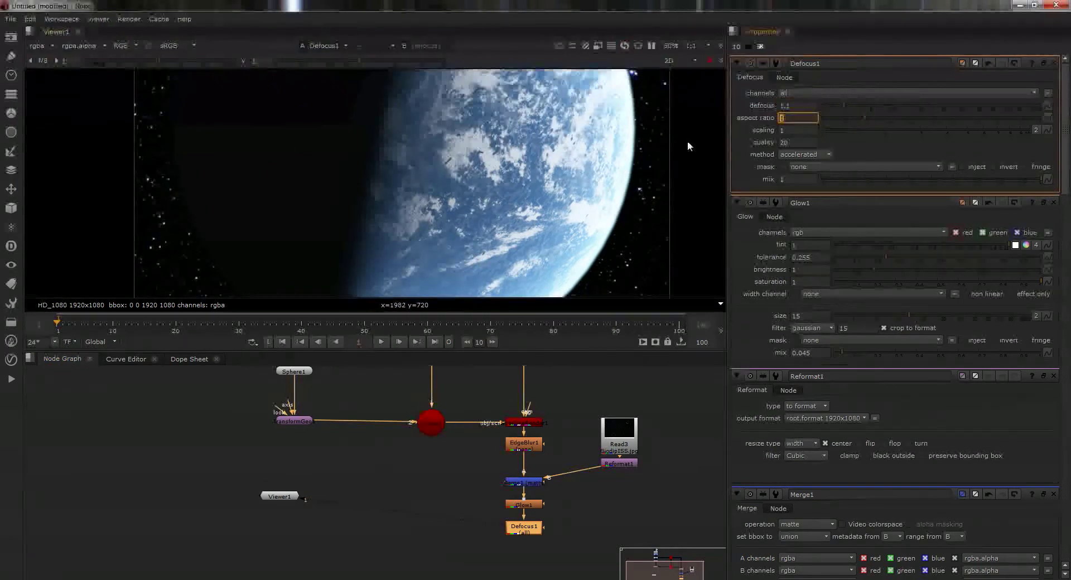
type("0.5")
key("Return")
type("1")
key("Return")
left_click(585, 531)
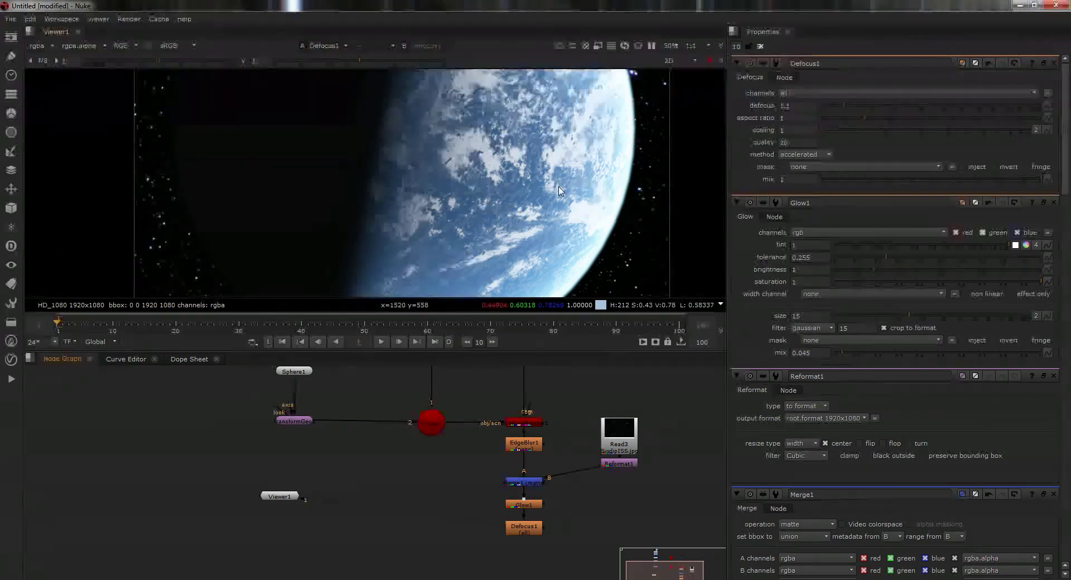
scroll(586, 203, "down", 1)
middle_click_drag(567, 196, 545, 202)
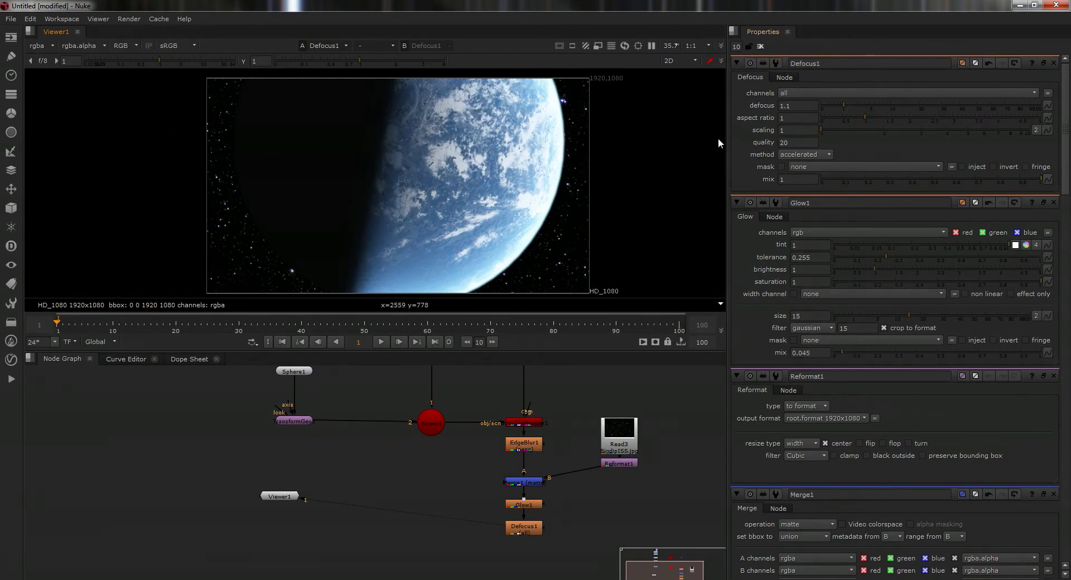
Tighten the node layout by moving Merge1, Glow1 and Defocus1 up beneath EdgeBlur1
middle_click_drag(574, 539, 588, 531)
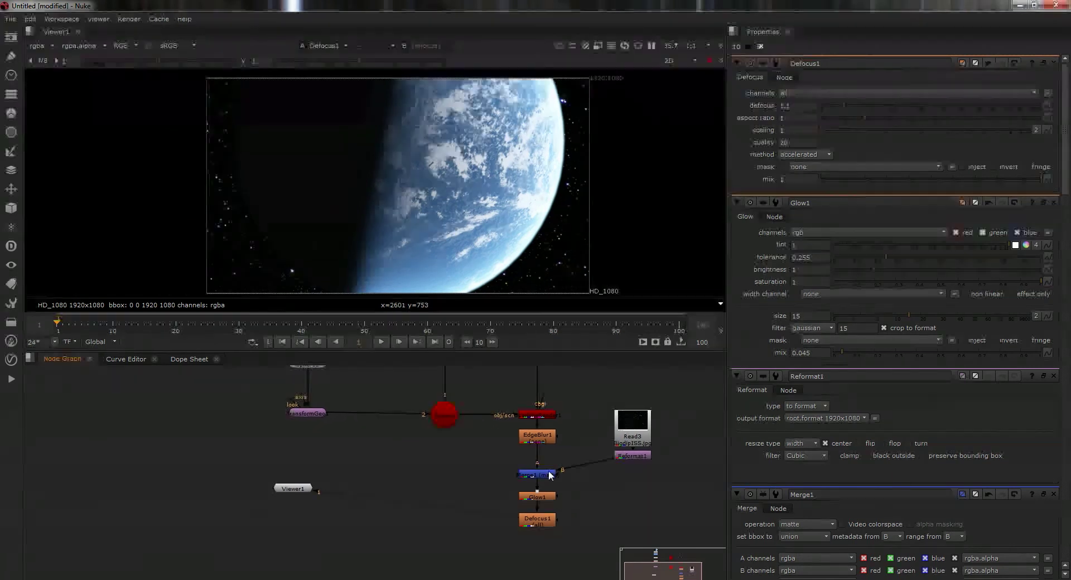
left_click_drag(550, 473, 549, 455)
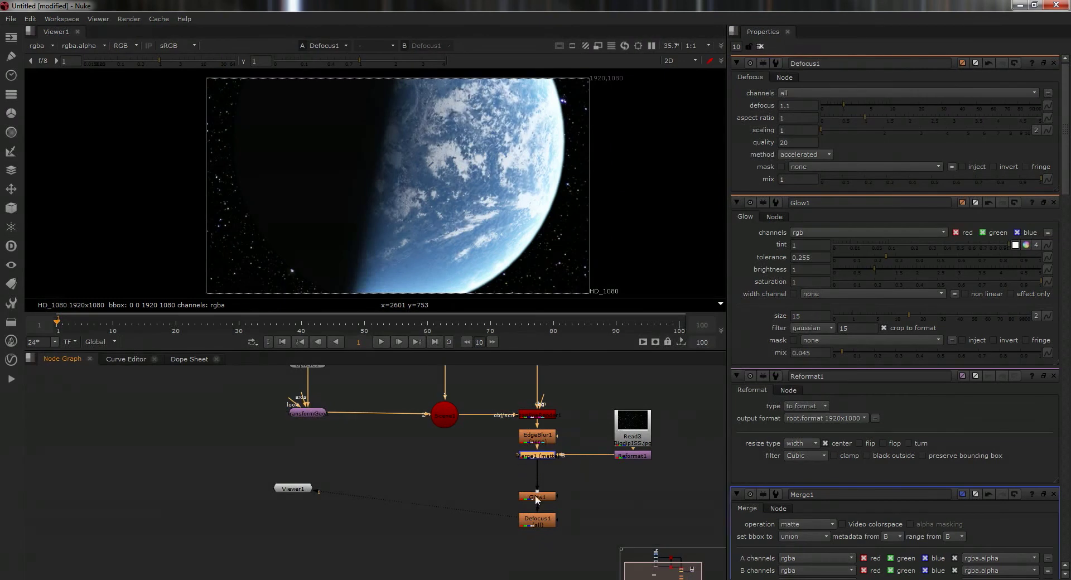
left_click_drag(537, 499, 537, 479)
left_click_drag(547, 521, 547, 496)
Add a Saturation node and place it directly below Defocus1
left_click(580, 529)
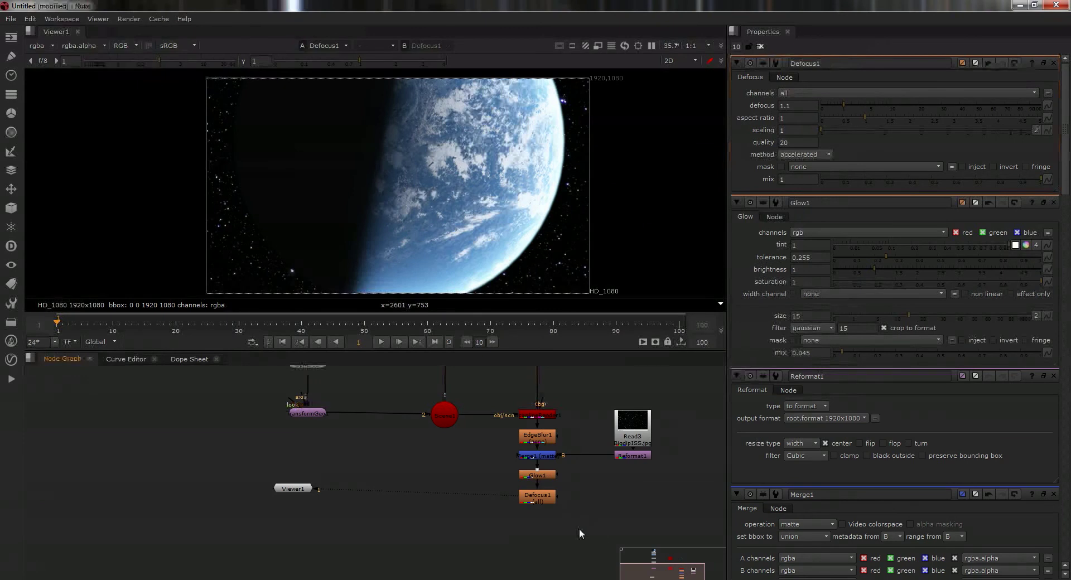
key("Tab")
type("sat")
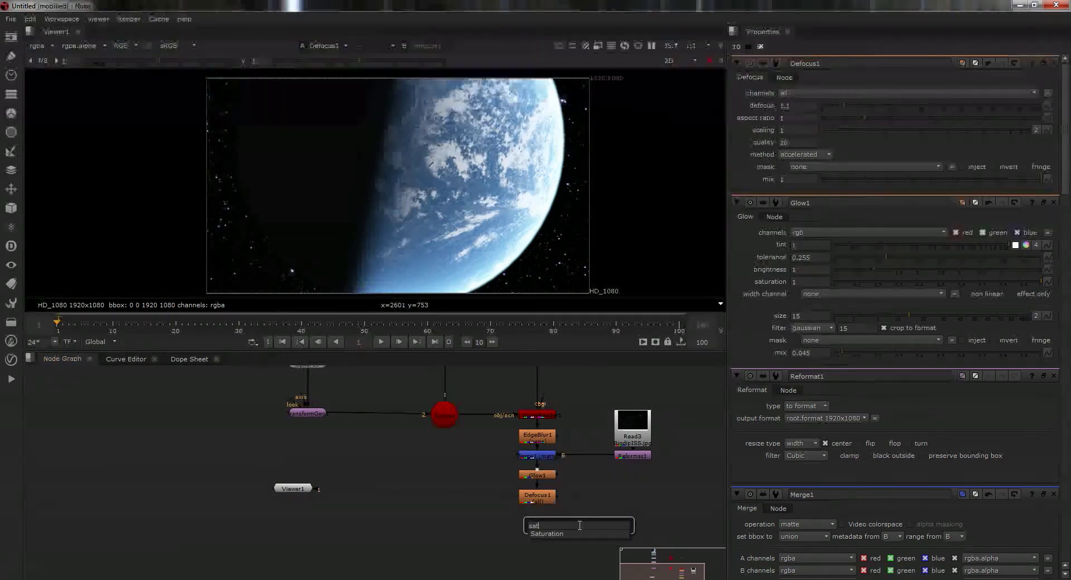
key("Down")
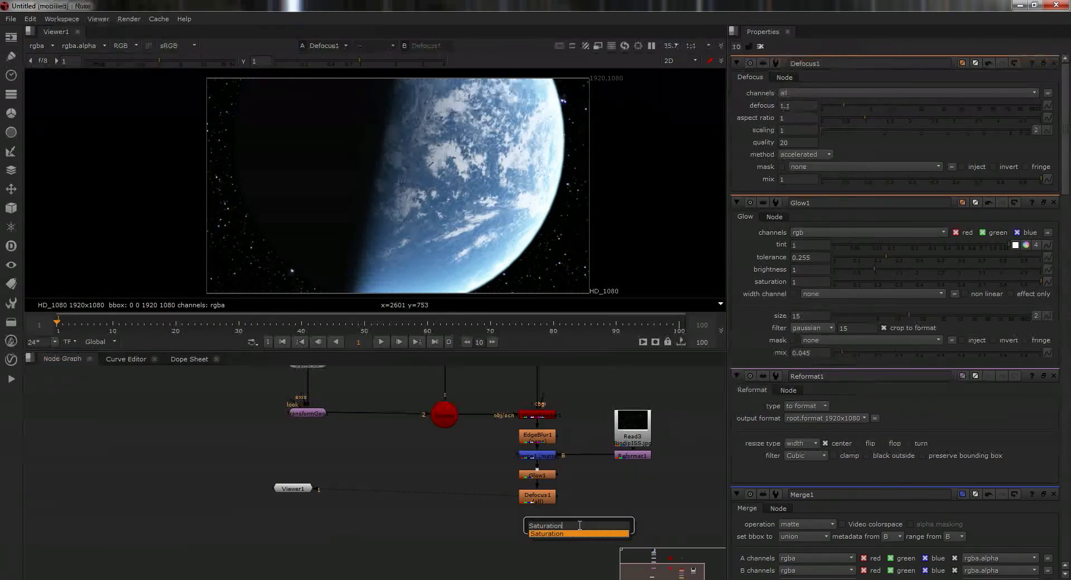
key("Return")
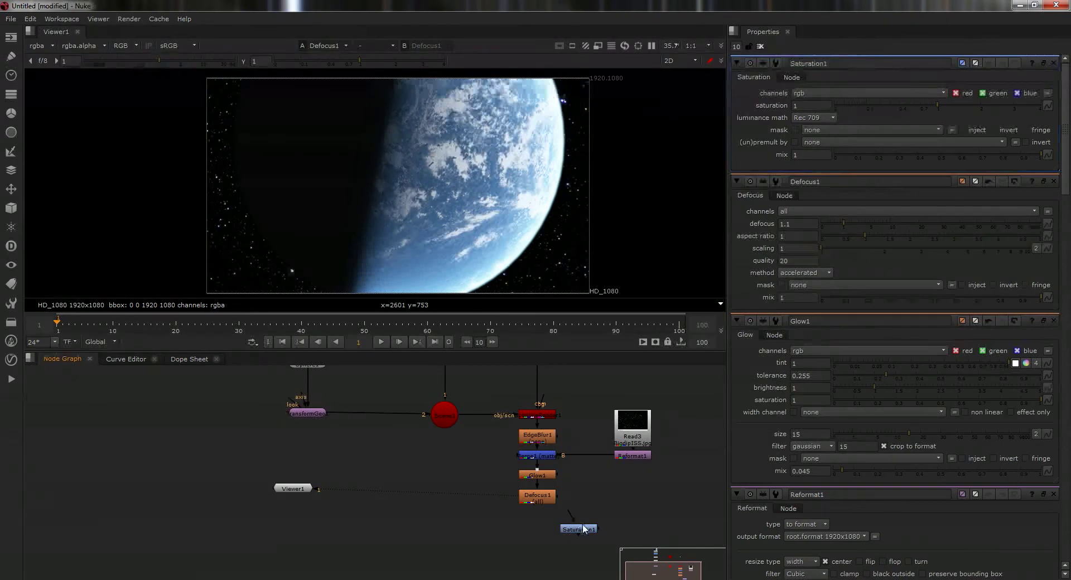
left_click_drag(580, 530, 540, 520)
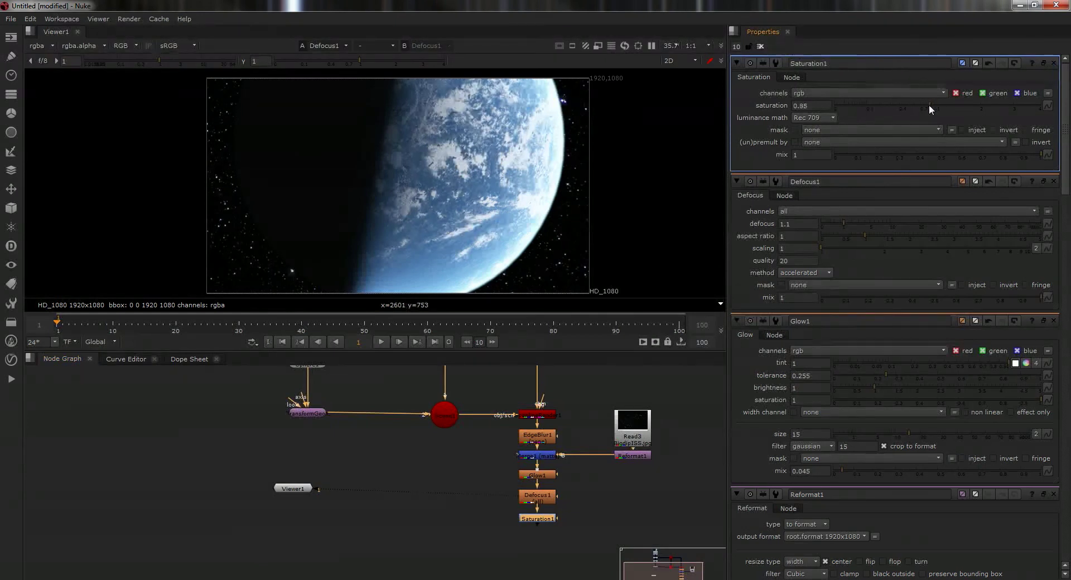
View Saturation1's output, test full desaturation, and settle its saturation at 0.88
left_click_drag(922, 104, 822, 105)
key("1")
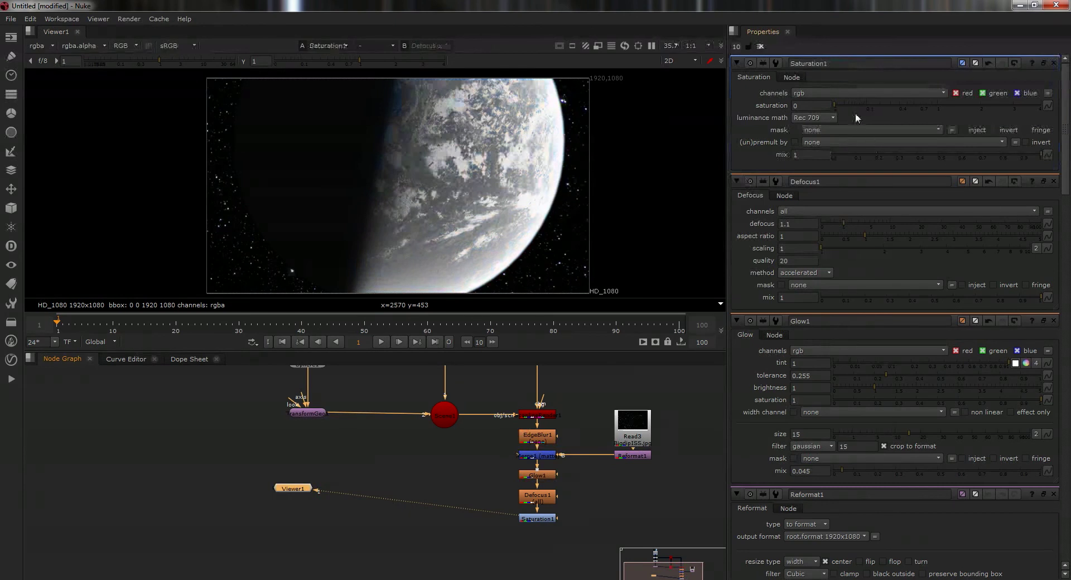
left_click_drag(854, 106, 934, 110)
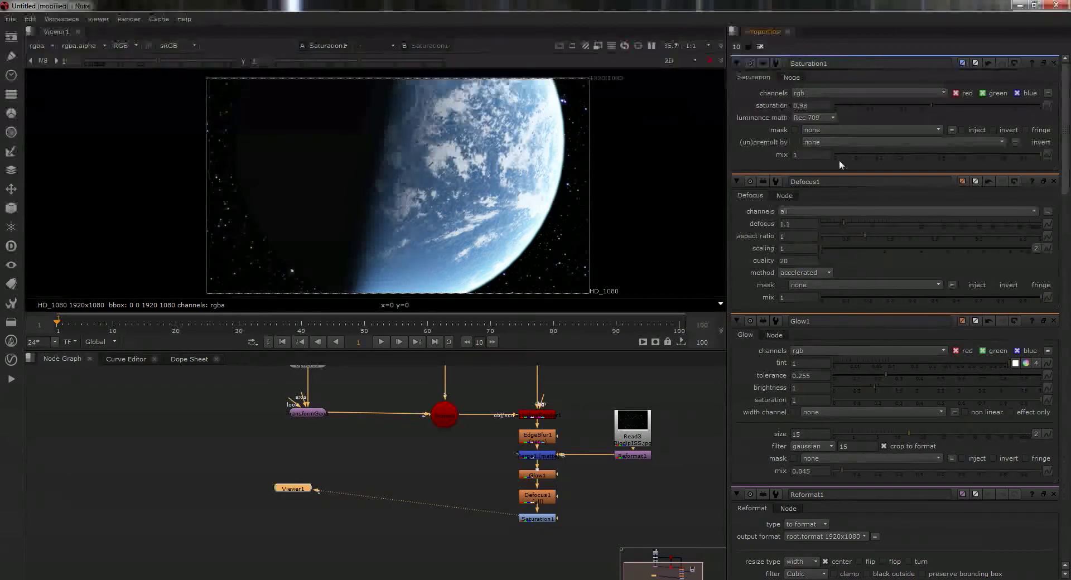
Add a Grade node below Saturation1 and raise its lift to 0.001
scroll(564, 516, "down", 1)
left_click(542, 505)
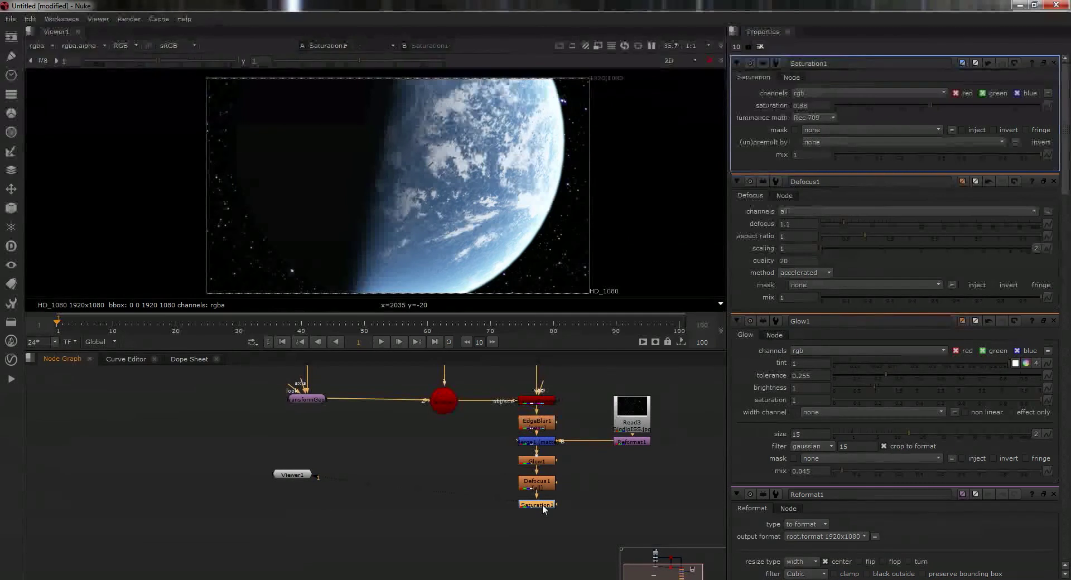
key("g")
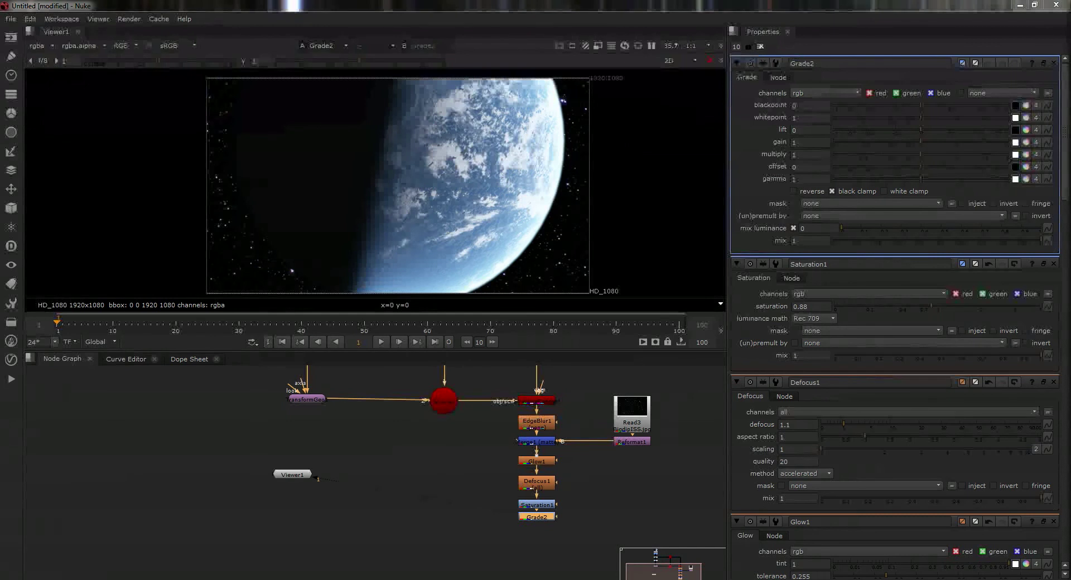
left_click(547, 513)
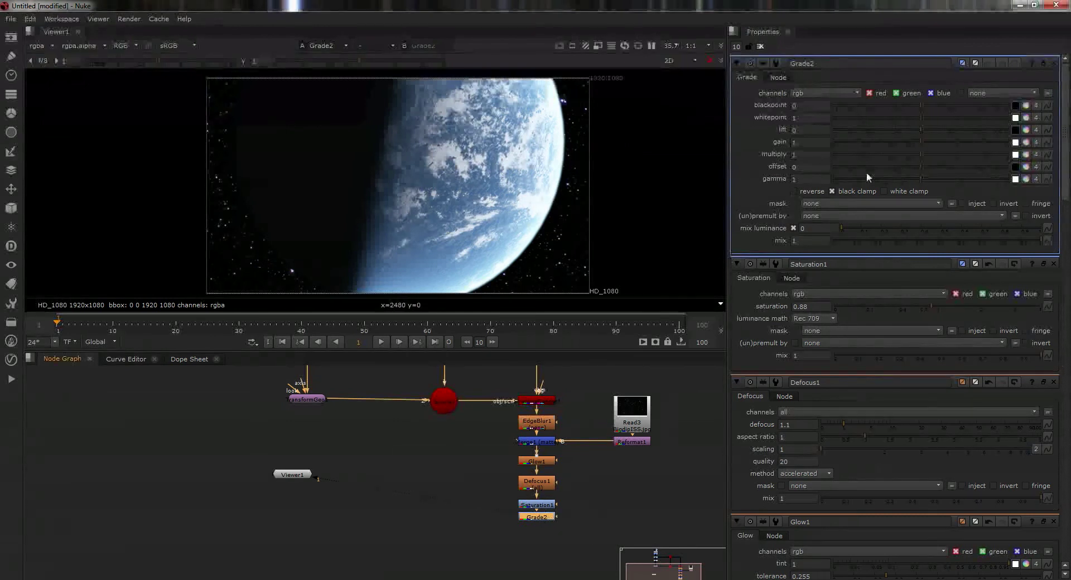
left_click(920, 130)
left_click_drag(923, 128, 923, 125)
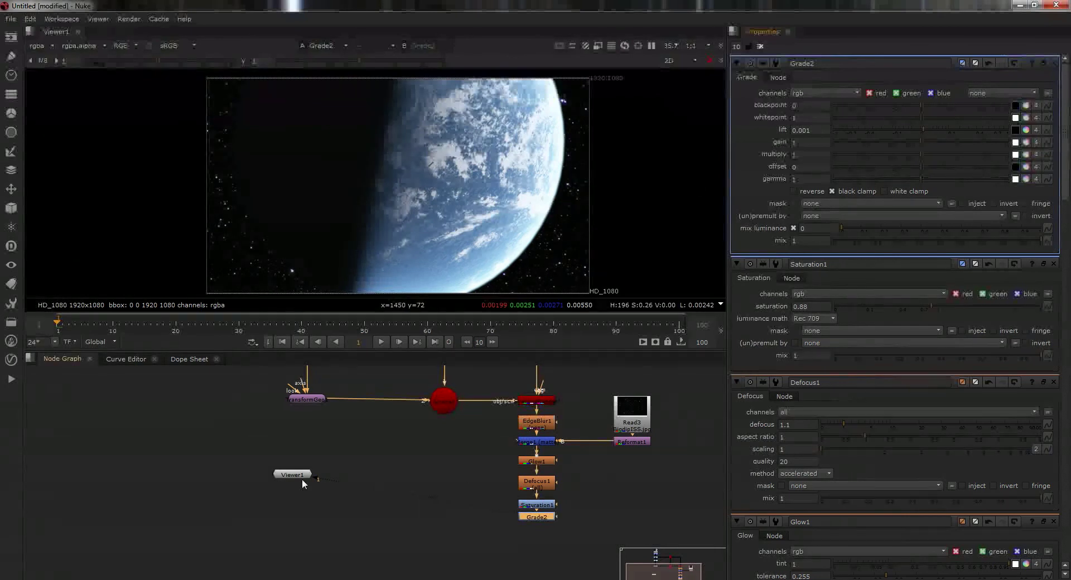
Move the Viewer1 node closer to Grade2 in the node graph
left_click_drag(299, 475, 358, 509)
scroll(416, 213, "down", 2)
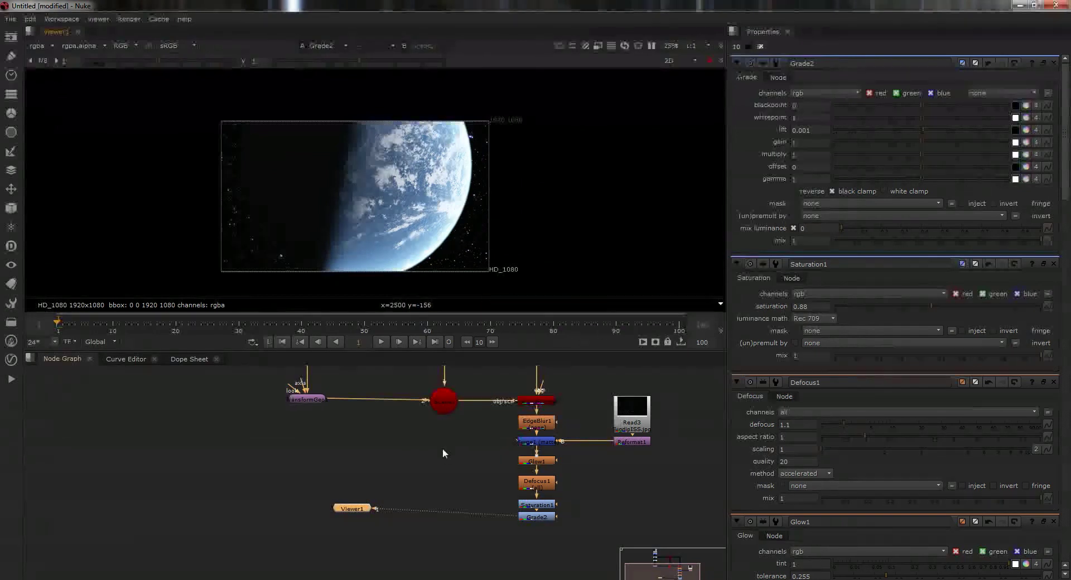
middle_click_drag(444, 452, 382, 512)
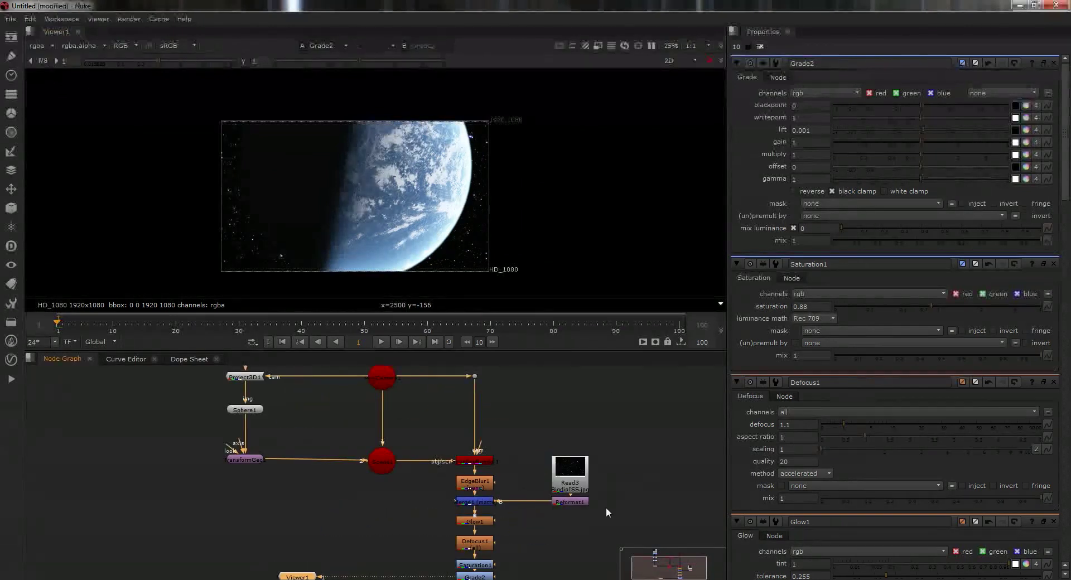
Move Read3 up and insert a Mirror node between it and Reformat1
middle_click_drag(624, 508, 506, 535)
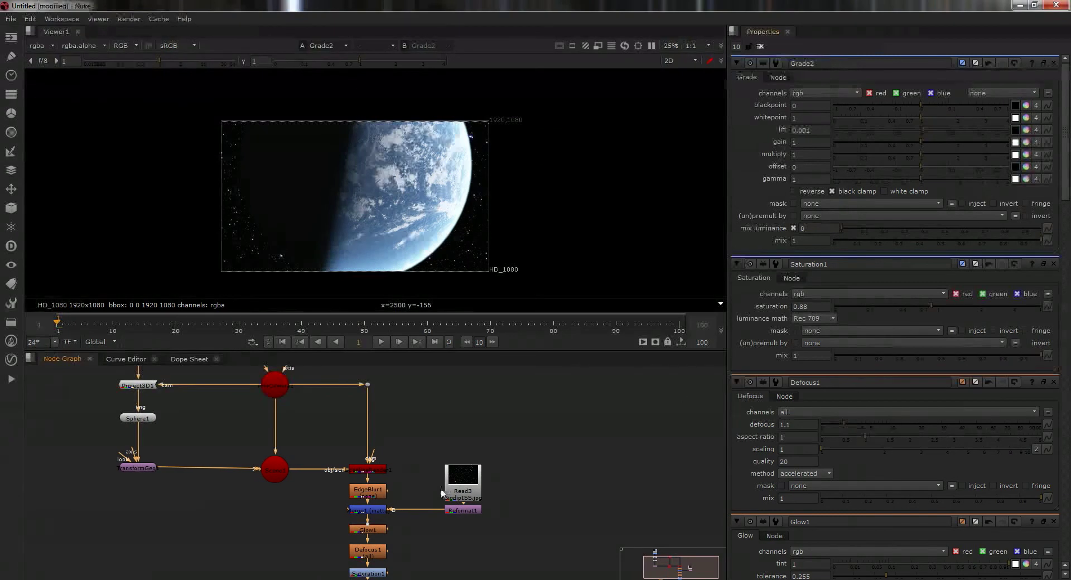
left_click_drag(445, 493, 462, 434)
left_click(527, 490)
key("Tab")
type("mi")
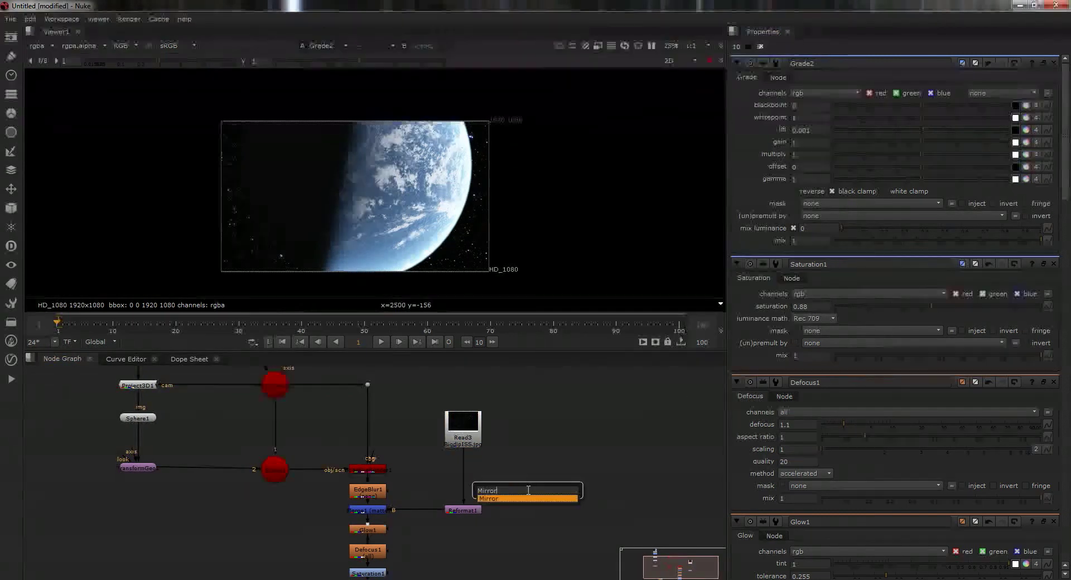
key("Return")
left_click_drag(527, 487, 463, 478)
Try both mirror directions on the starfield and keep only the vertical flip enabled
left_click(801, 92)
left_click(761, 92)
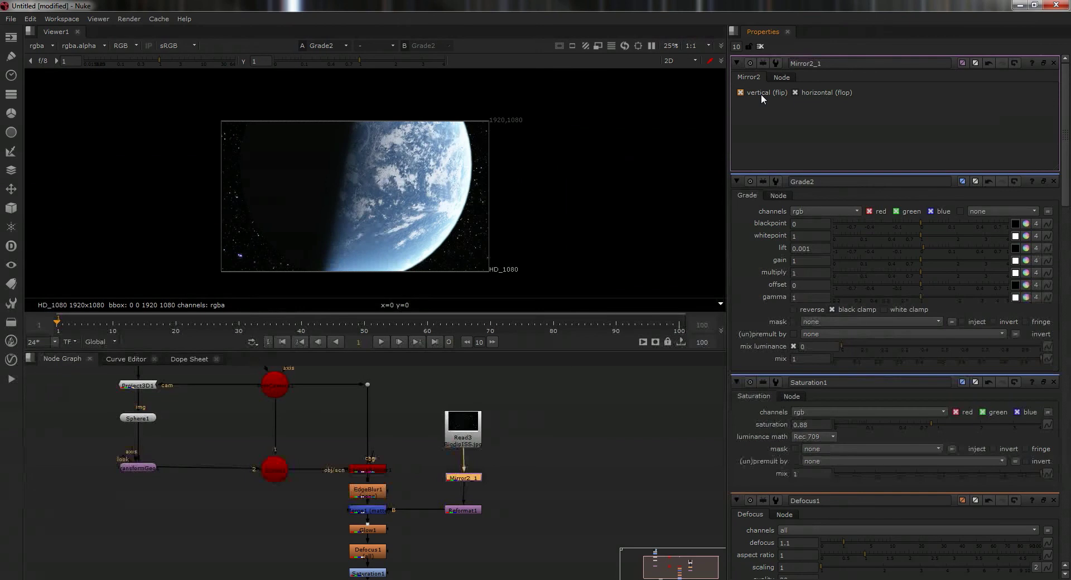
left_click(803, 94)
left_click(583, 497)
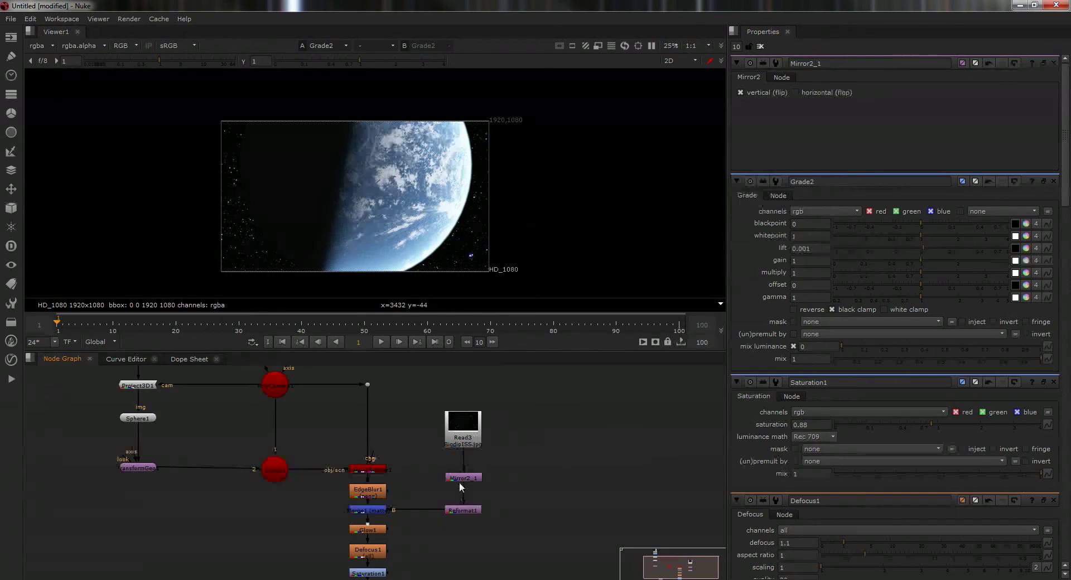
Stack Mirror2_1 and Read3 tightly above Reformat1 to compact the starfield branch
left_click_drag(461, 486, 460, 499)
left_click_drag(469, 431, 469, 473)
left_click(523, 466)
middle_click_drag(523, 466, 593, 457)
scroll(594, 456, "down", 4)
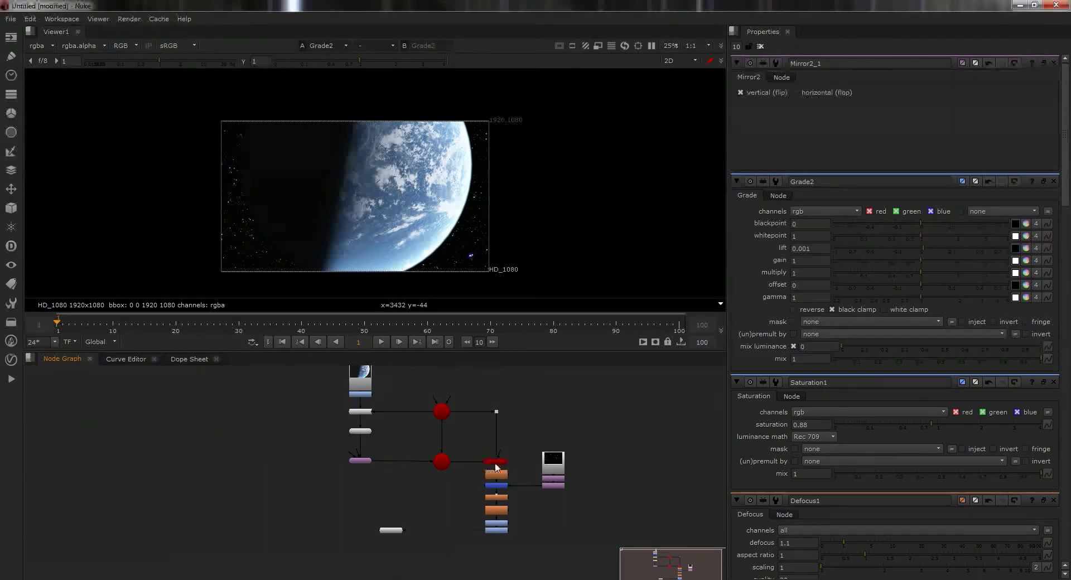
Place Viewer1 directly below Grade2 at the end of the node chain
scroll(465, 452, "up", 4)
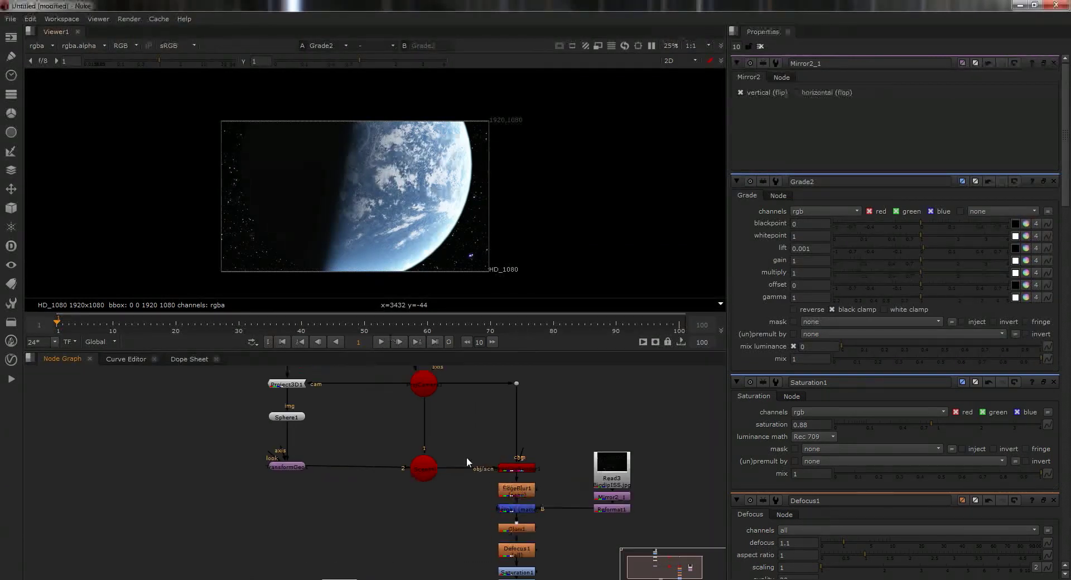
scroll(474, 508, "down", 1)
middle_click_drag(473, 507, 450, 442)
left_click_drag(343, 508, 493, 545)
middle_click_drag(406, 496, 470, 505)
key("Tab")
type("cam")
key("Down")
key("Down")
key("Return")
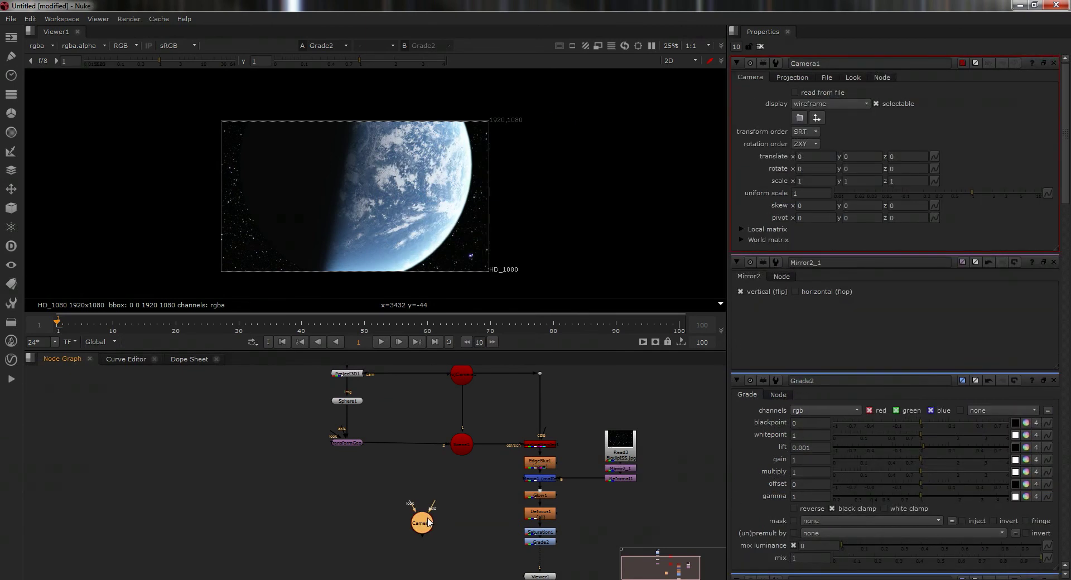
key("Delete")
Duplicate the projection camera below the scene node, connect it to the scene, and use it as the scanline renderer's camera input
left_click(464, 377)
left_click(420, 500)
key("ctrl+v")
left_click_drag(412, 505, 472, 446)
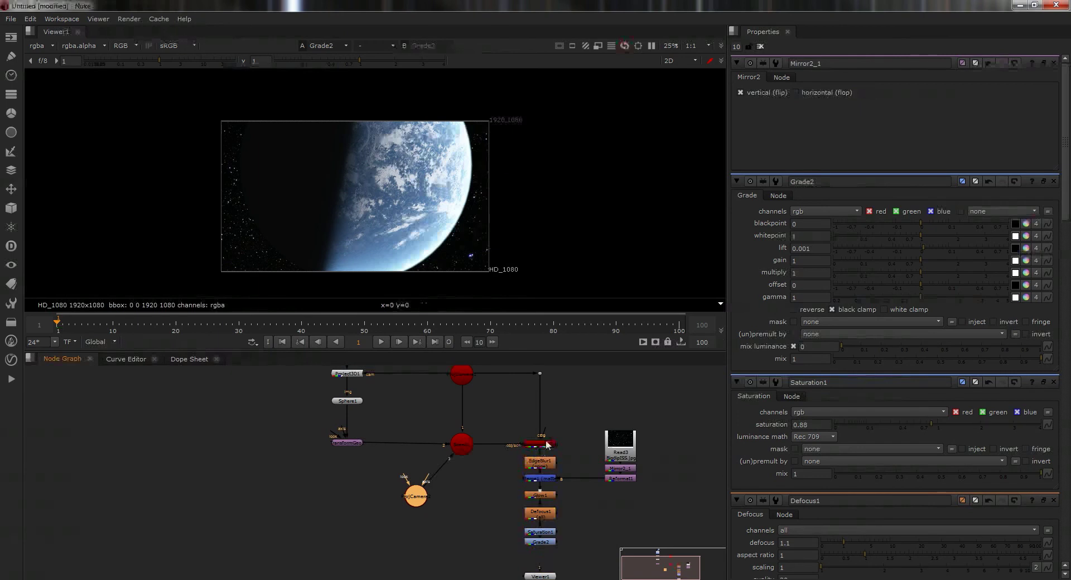
scroll(550, 431, "up", 3)
scroll(550, 431, "down", 3)
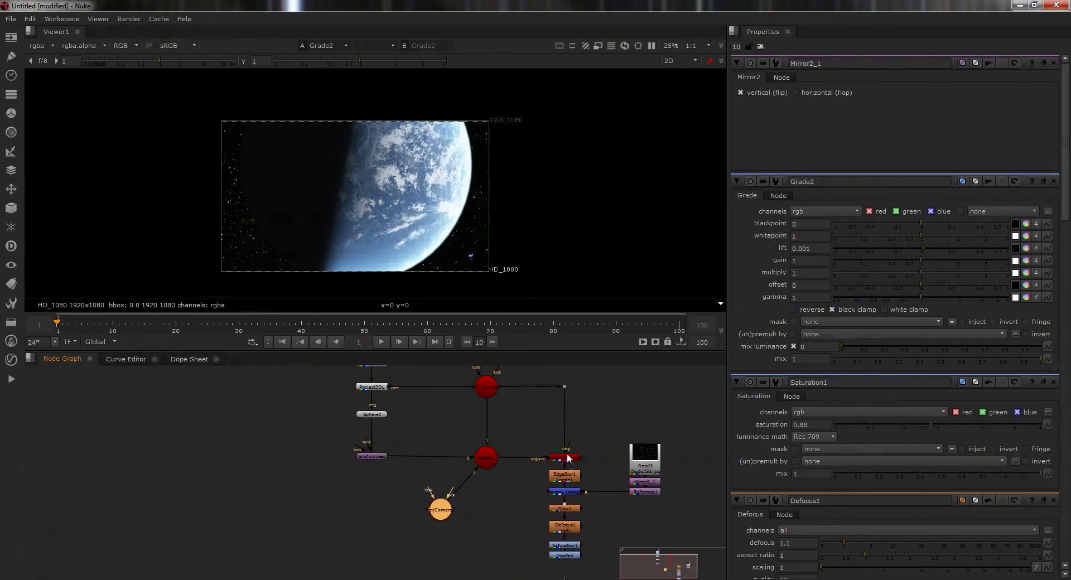
left_click_drag(566, 399, 486, 507)
Open ProjCamera2's properties and move the camera in the 3D view to about -0.516 along Z
left_click(682, 62)
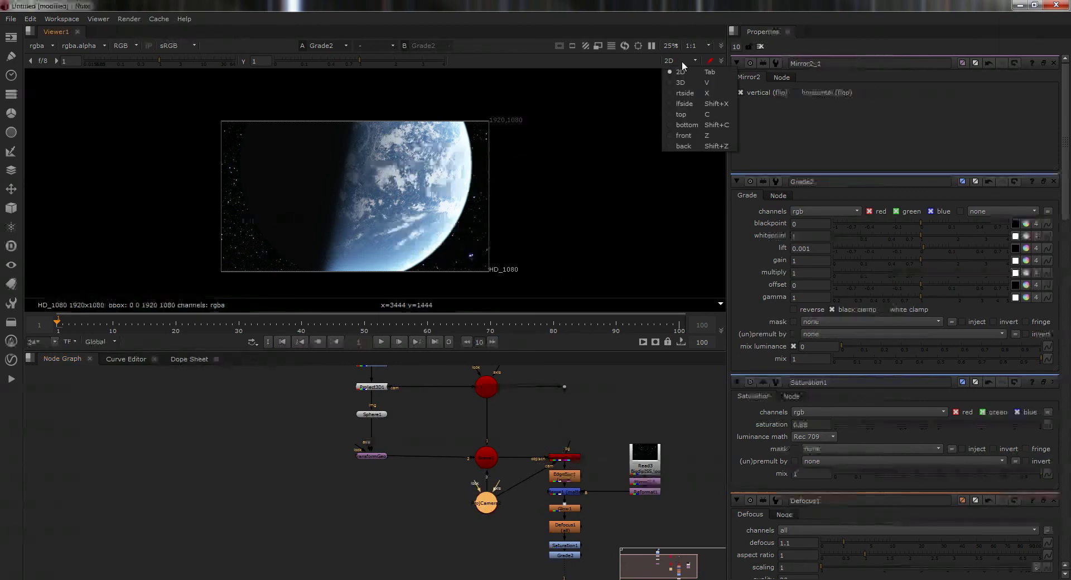
left_click(685, 86)
scroll(502, 184, "down", 10)
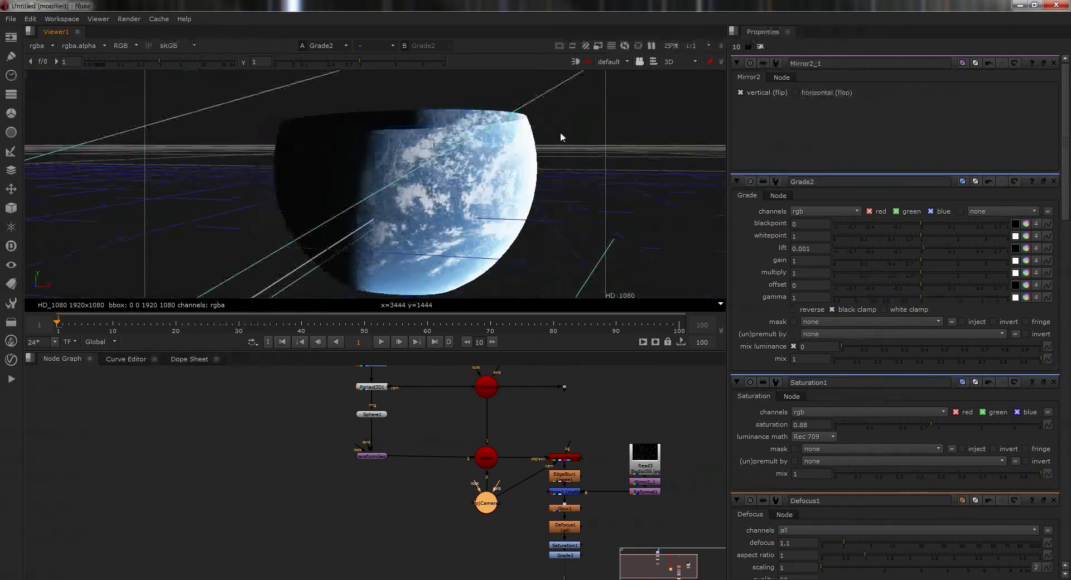
scroll(305, 219, "up", 4)
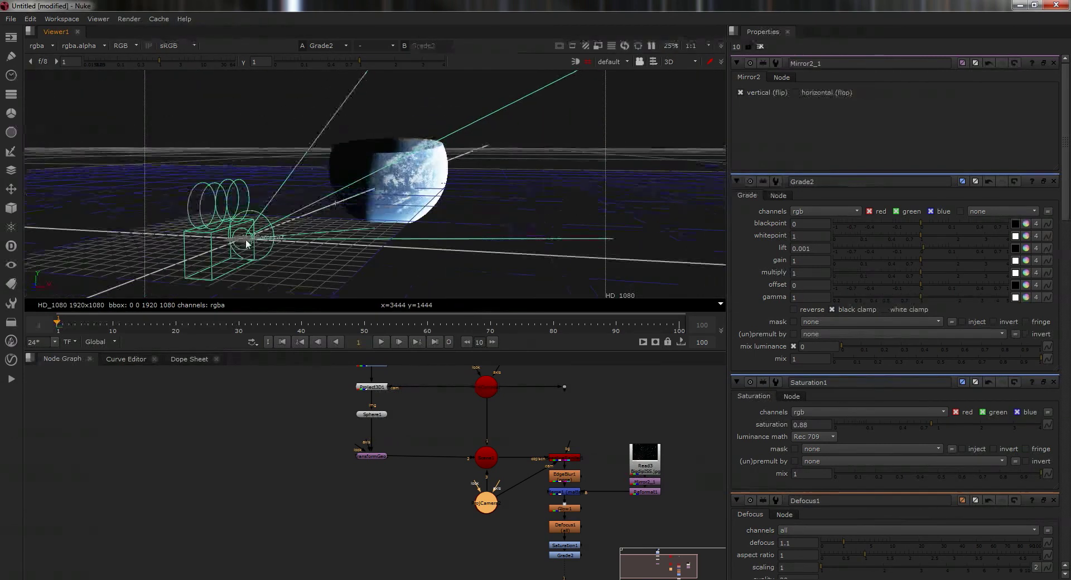
double_click(486, 504)
left_click_drag(253, 244, 301, 249, "ctrl")
left_click(353, 251)
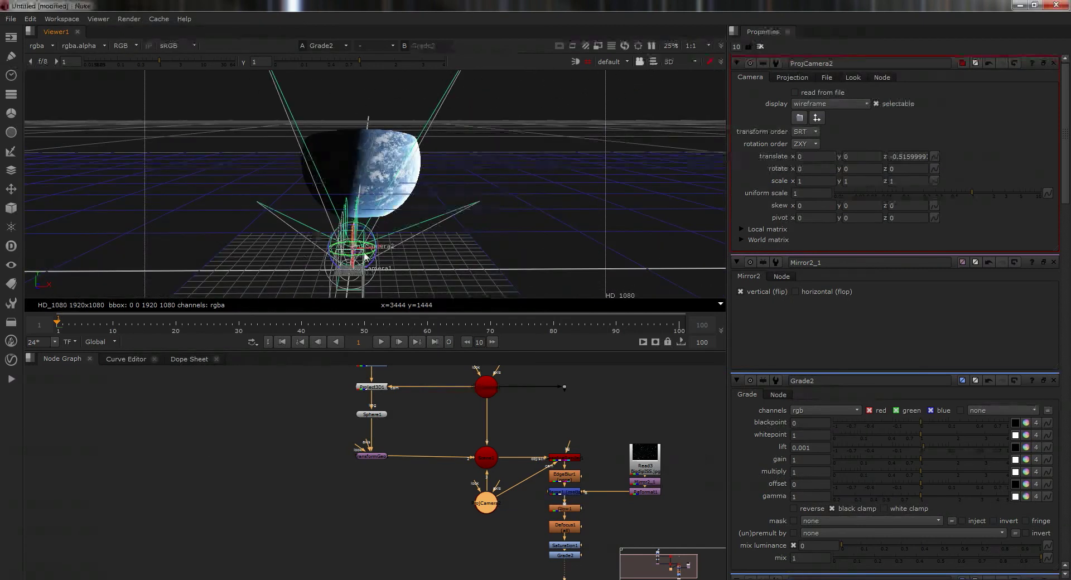
Undo a stray camera transform and rotate ProjCamera2 to about -6.05 degrees around Y
left_click_drag(363, 257, 442, 178, "ctrl")
key("ctrl+z")
middle_click_drag(442, 174, 438, 237)
scroll(362, 237, "up", 3)
left_click_drag(478, 259, 458, 209, "ctrl")
left_click_drag(389, 160, 450, 119)
Look through ProjCamera2 in the 3D view and check the new framing in the 2D render
left_click(609, 61)
left_click(624, 83)
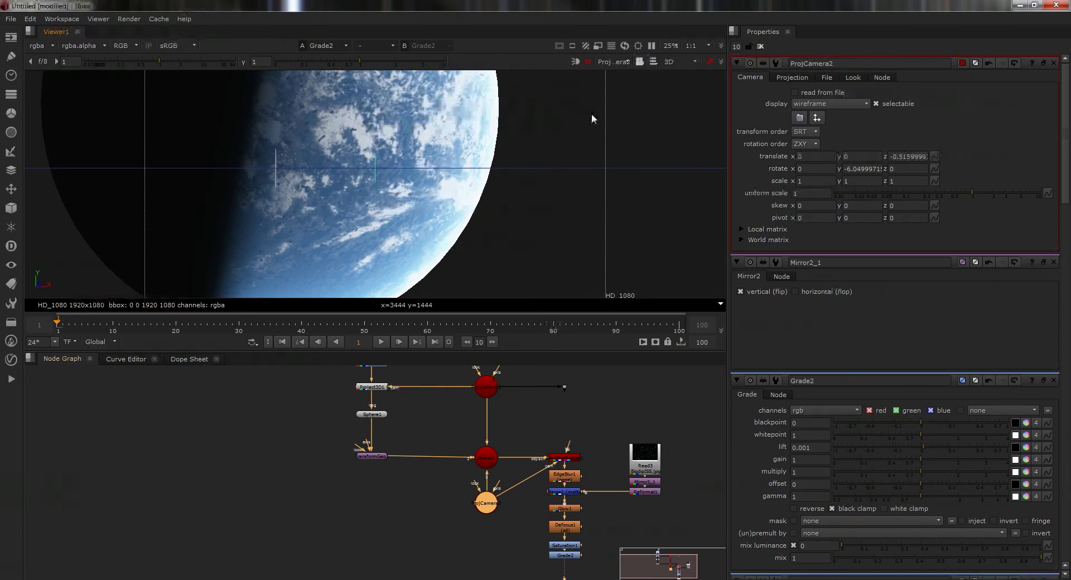
key("Tab")
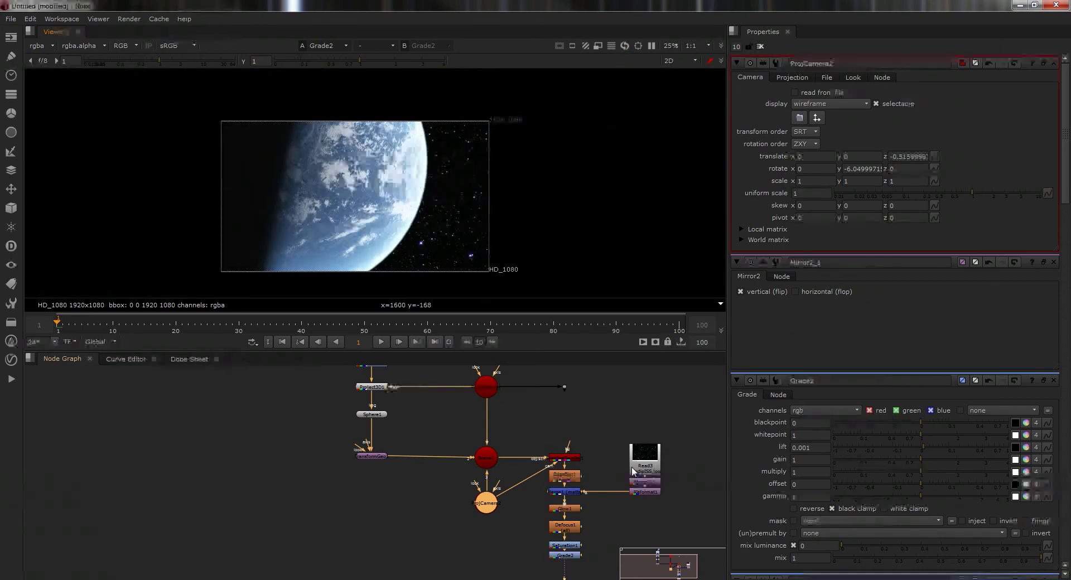
Add a Light node beside the node tree and connect it to the scene node
middle_click_drag(549, 403, 515, 471)
left_click(515, 471)
key("Tab")
type("Light")
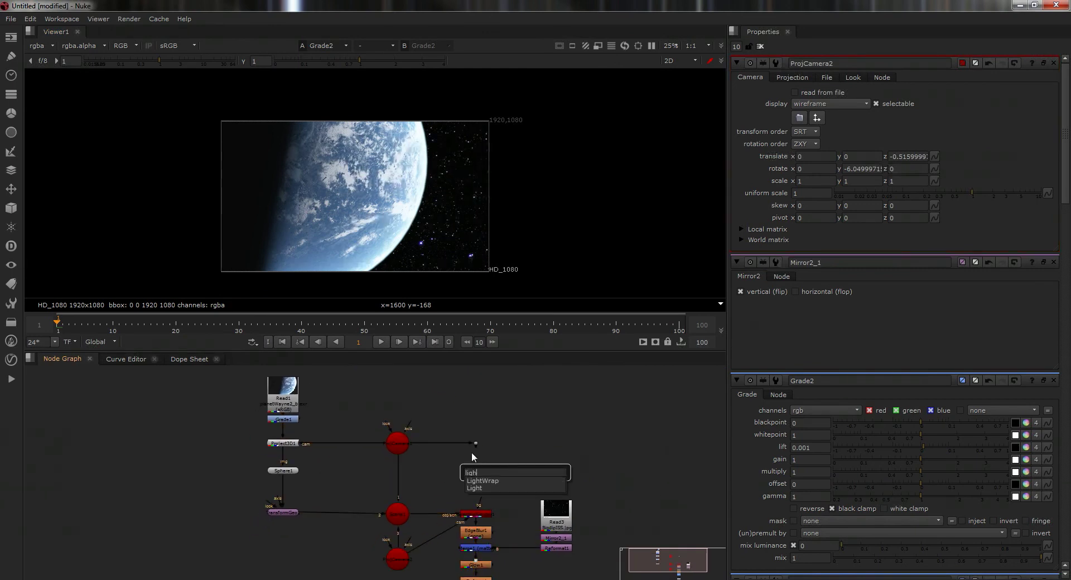
key("Return")
left_click_drag(511, 466, 404, 519)
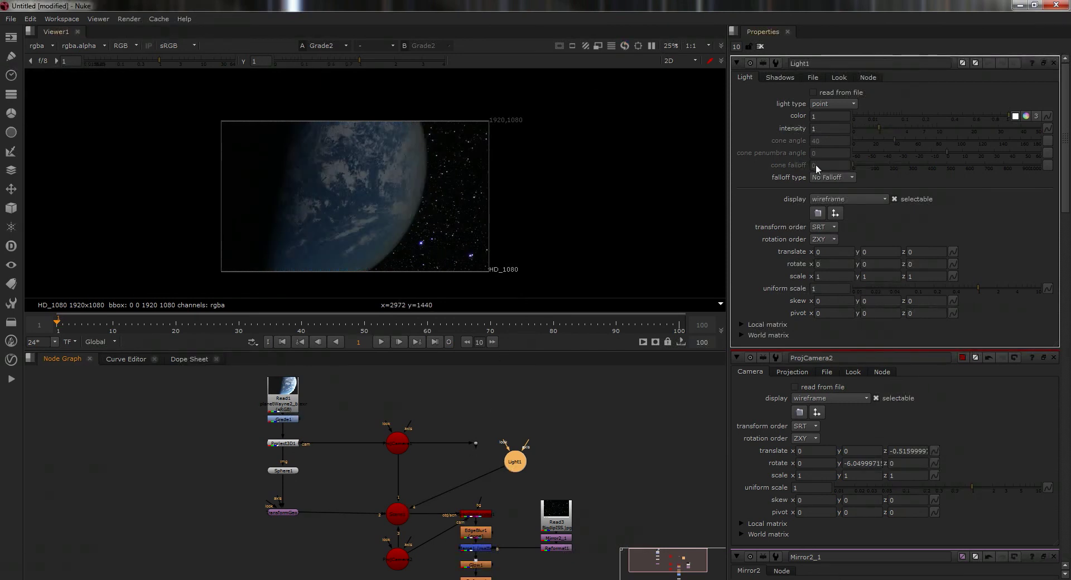
Set Light1's falloff type to Linear and its intensity to 10
left_click(832, 177)
left_click(828, 190)
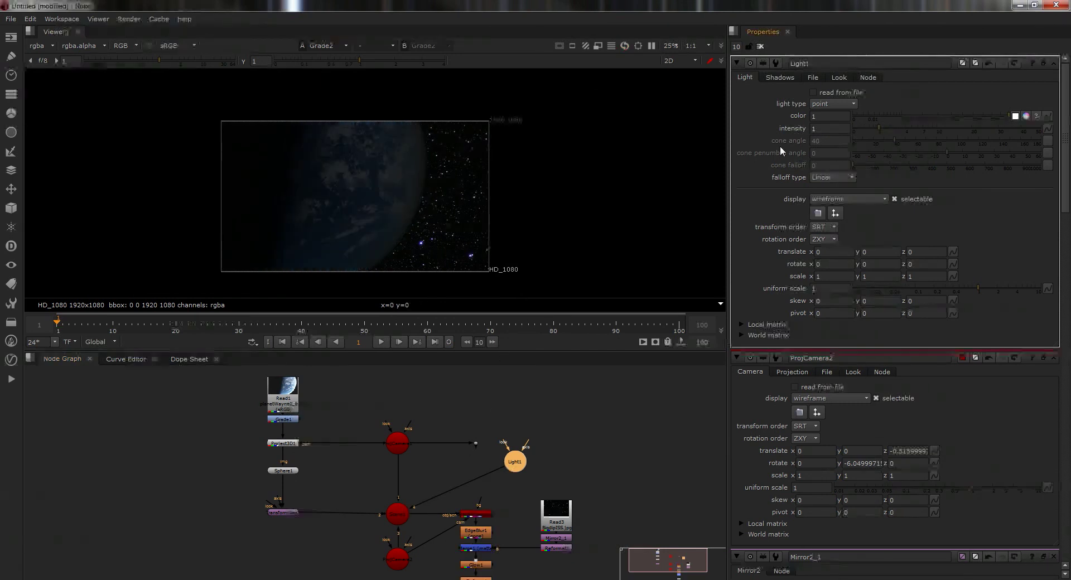
left_click(822, 131)
type("0")
key("Return")
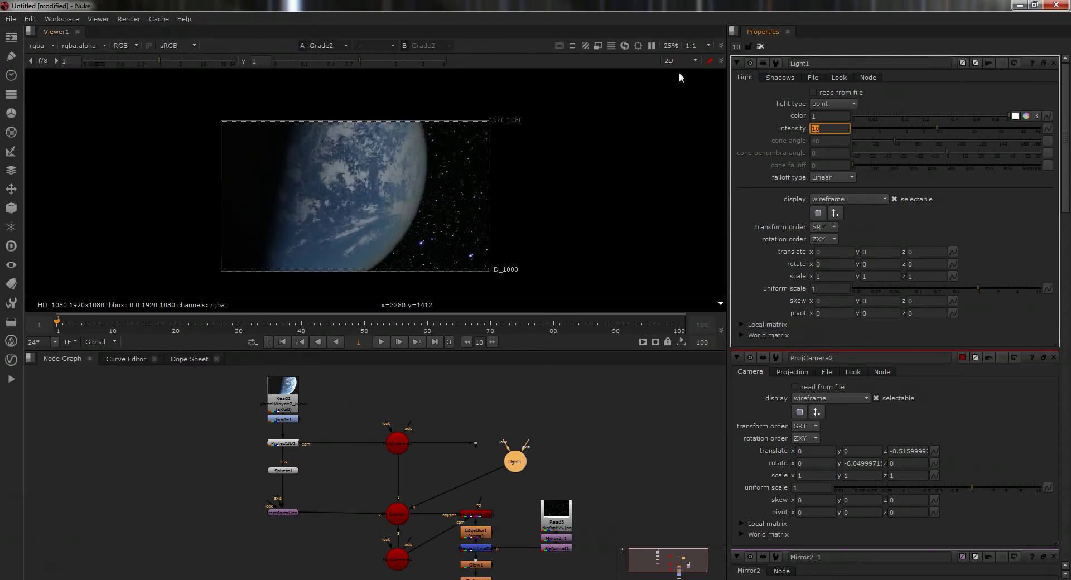
Move Light1 along X to about 3.61 in the 3D view, using the default camera
left_click(677, 59)
left_click(678, 83)
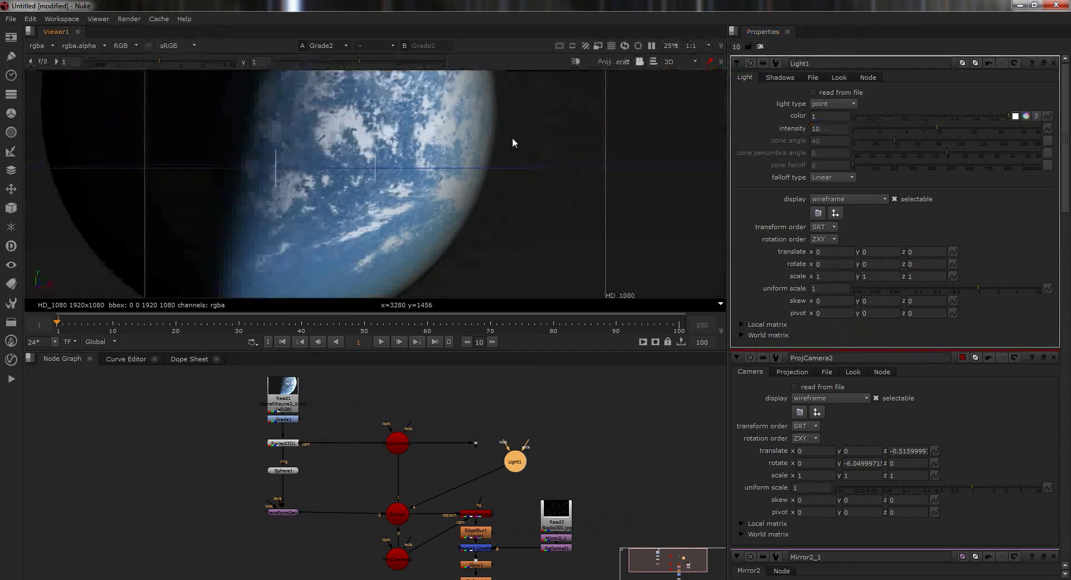
left_click(607, 61)
left_click(595, 86)
scroll(486, 196, "down", 5)
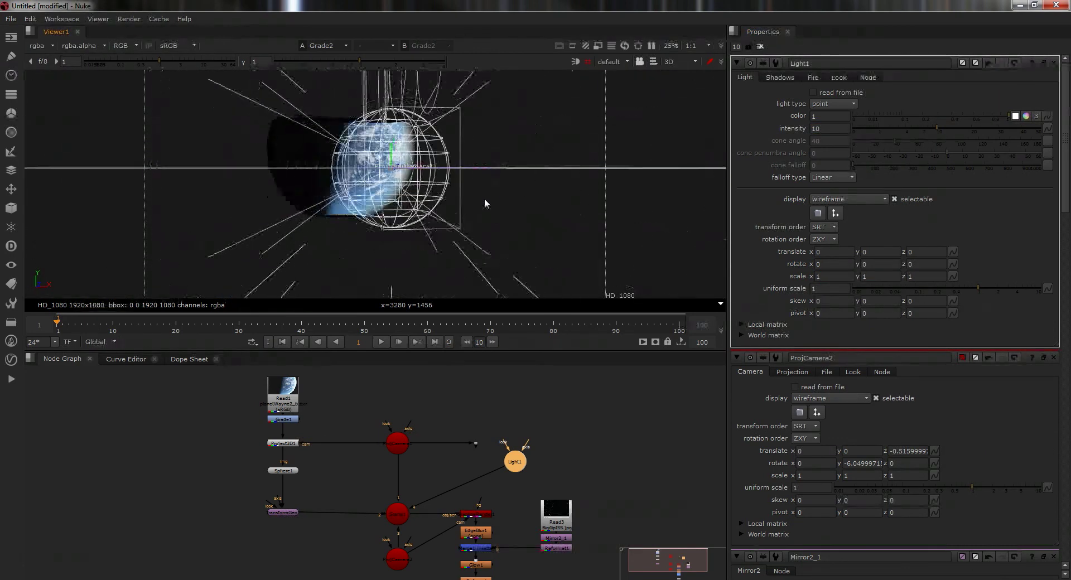
left_click_drag(484, 198, 326, 284, "ctrl")
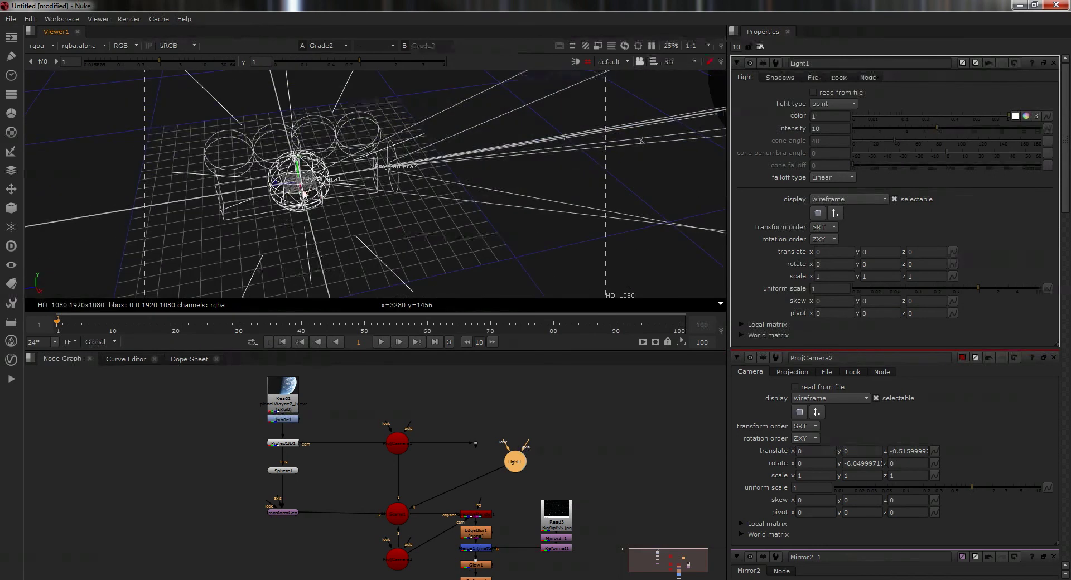
left_click_drag(304, 195, 340, 270)
scroll(358, 237, "down", 6)
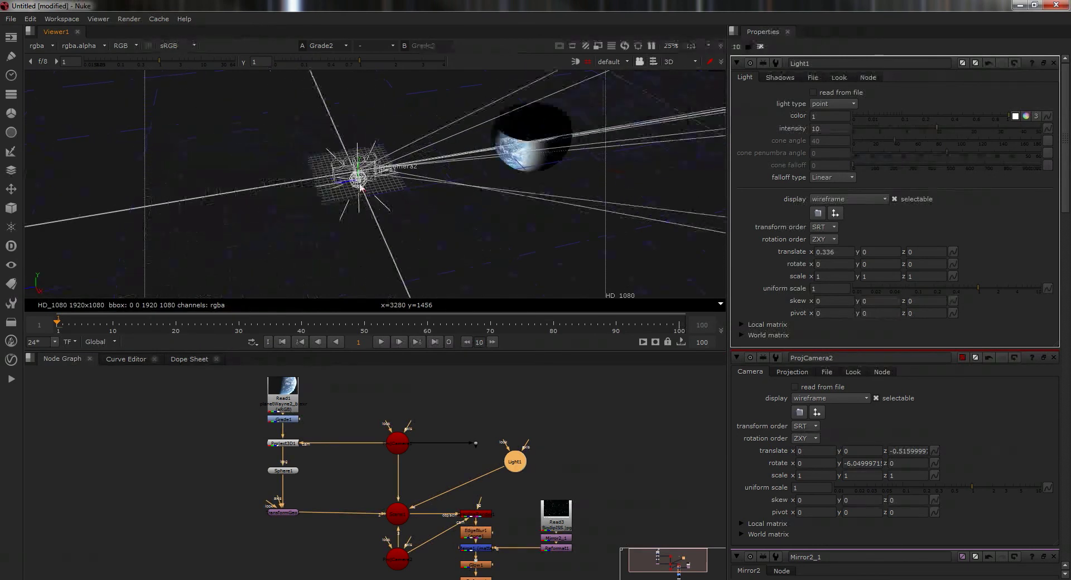
left_click_drag(365, 191, 426, 297)
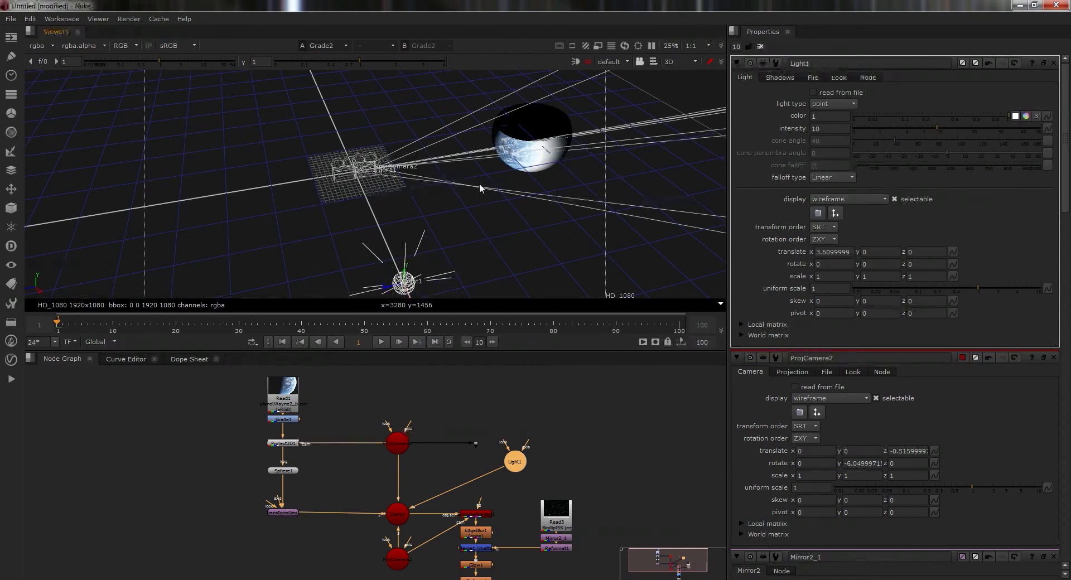
Return to the 2D render and raise Light1's intensity to 25
key("Tab")
left_click_drag(828, 128, 773, 128)
type("25")
key("Return")
type("25")
key("Return")
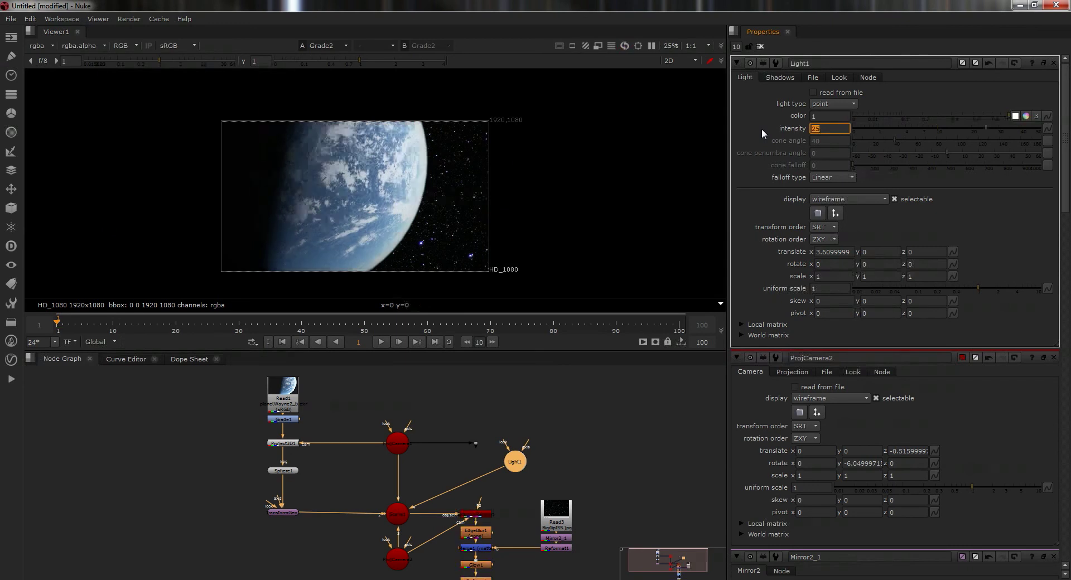
In the 3D view, undo a trial move of Light1 and set a key on all its knobs at frame 1
left_click(681, 59)
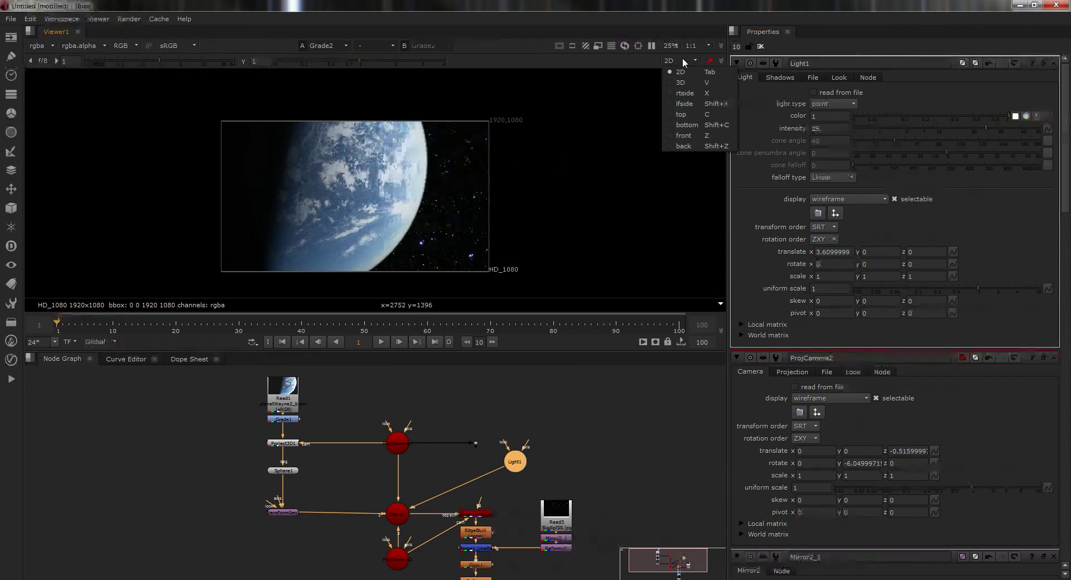
left_click(686, 82)
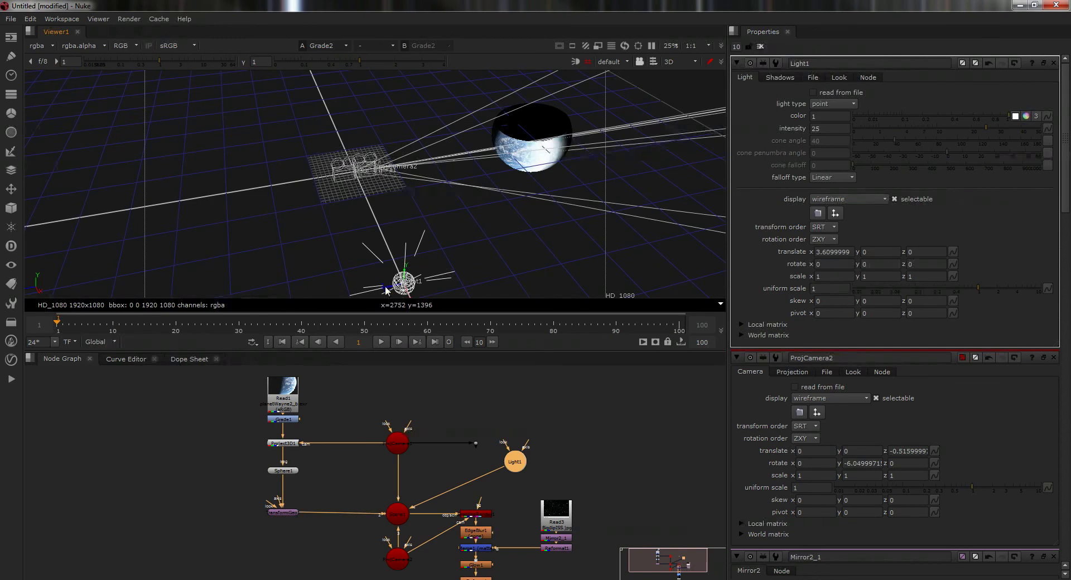
left_click_drag(386, 288, 432, 291)
key("ctrl+z")
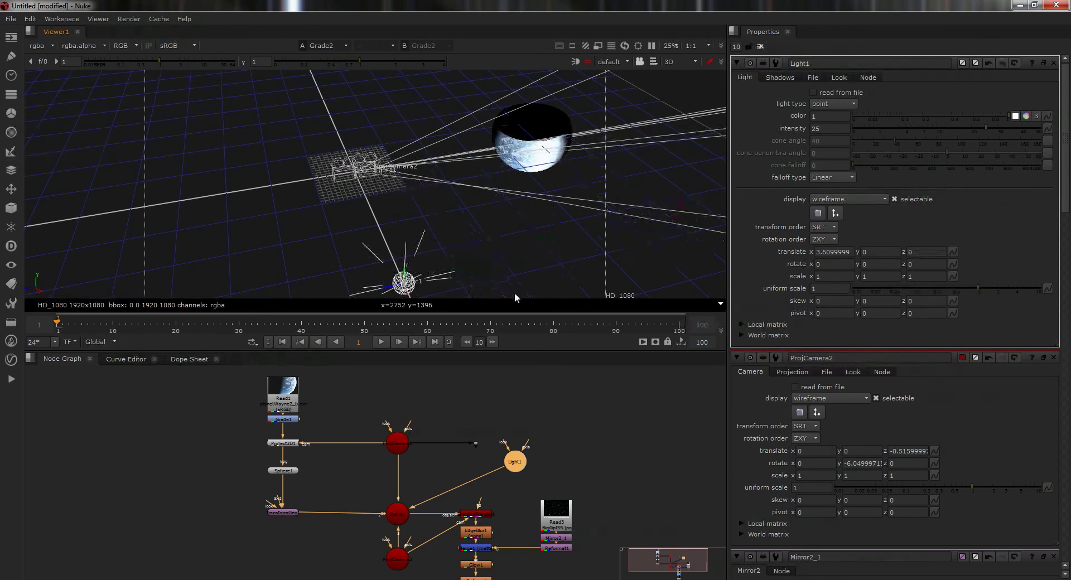
right_click(788, 251)
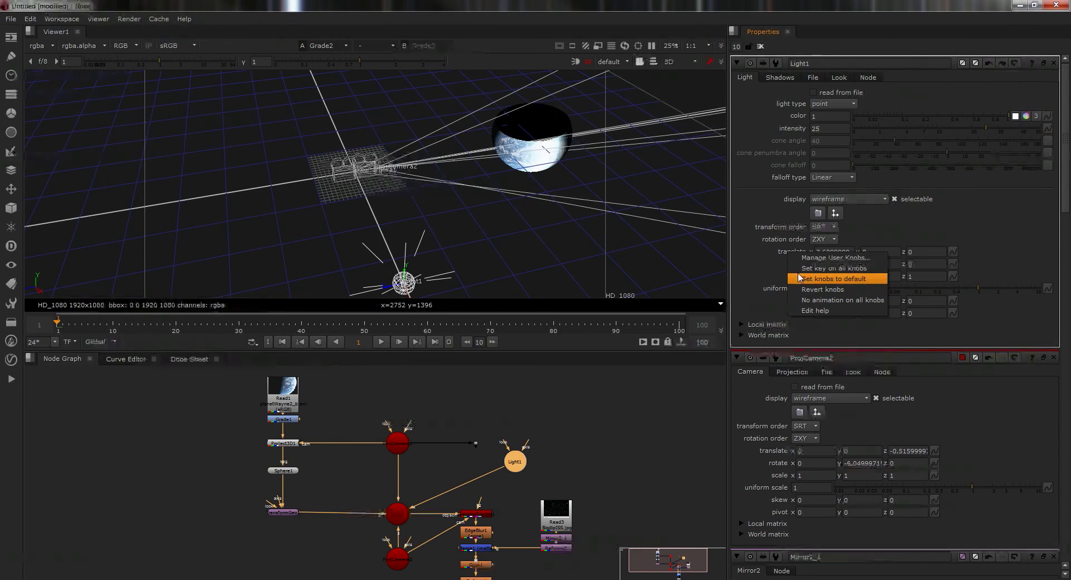
left_click(798, 270)
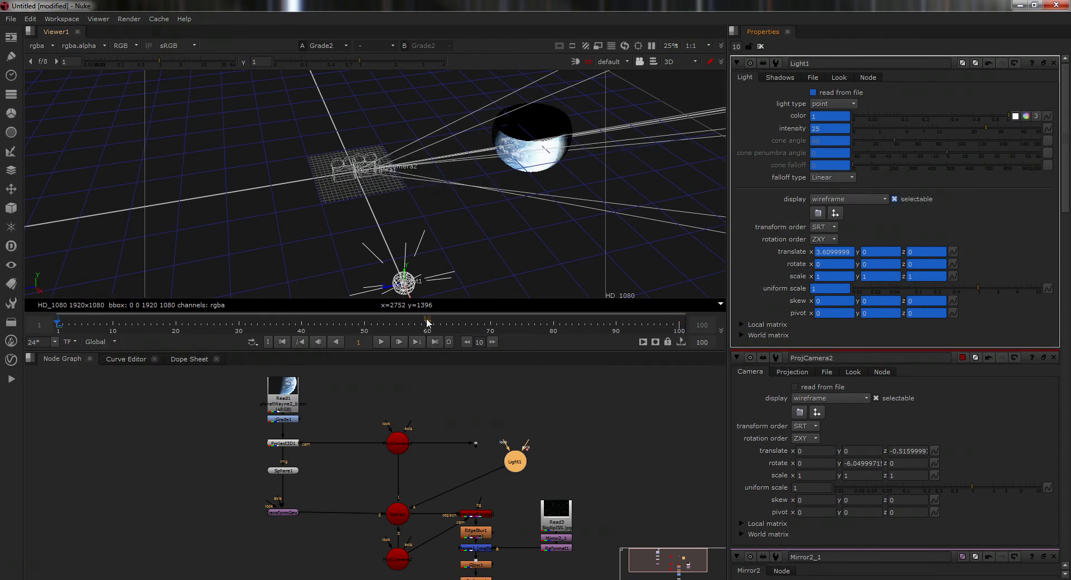
At frame 50, move Light1 along Z to about -5.98 in the 3D view and check the 2D render
left_click(362, 325)
left_click(364, 325)
left_click_drag(384, 293, 716, 233)
left_click(678, 62)
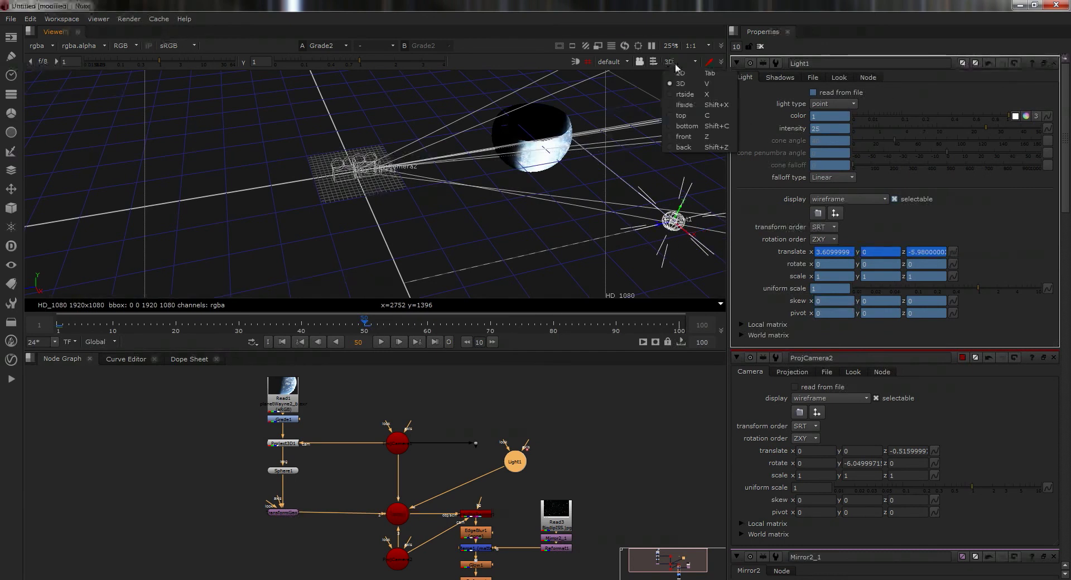
left_click(678, 74)
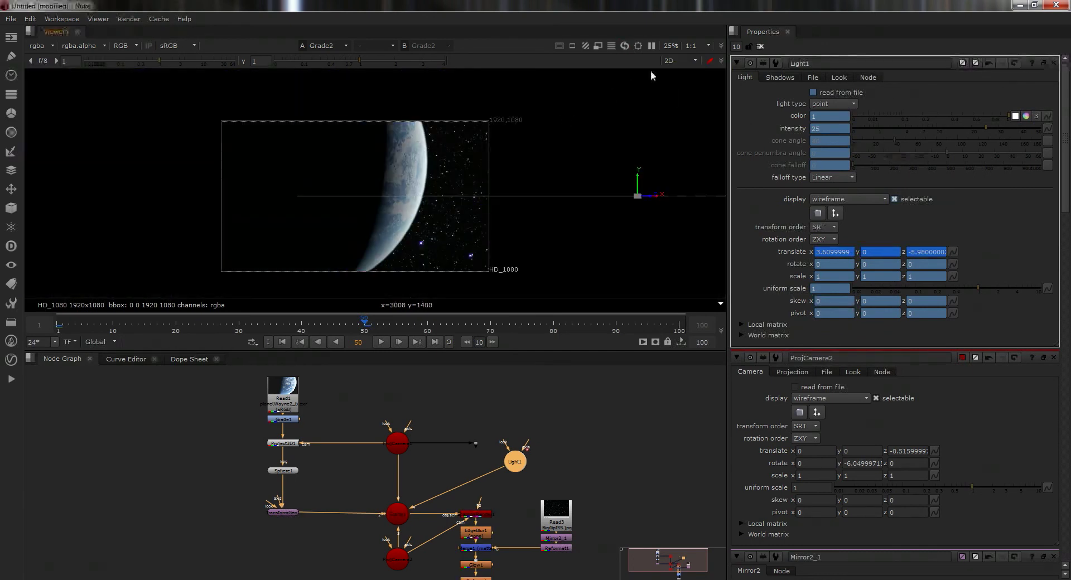
Shift Light1 at frame 50 to about X 3.24 and Z -7.32, and scrub the 2D render back to frame 3
left_click(678, 61)
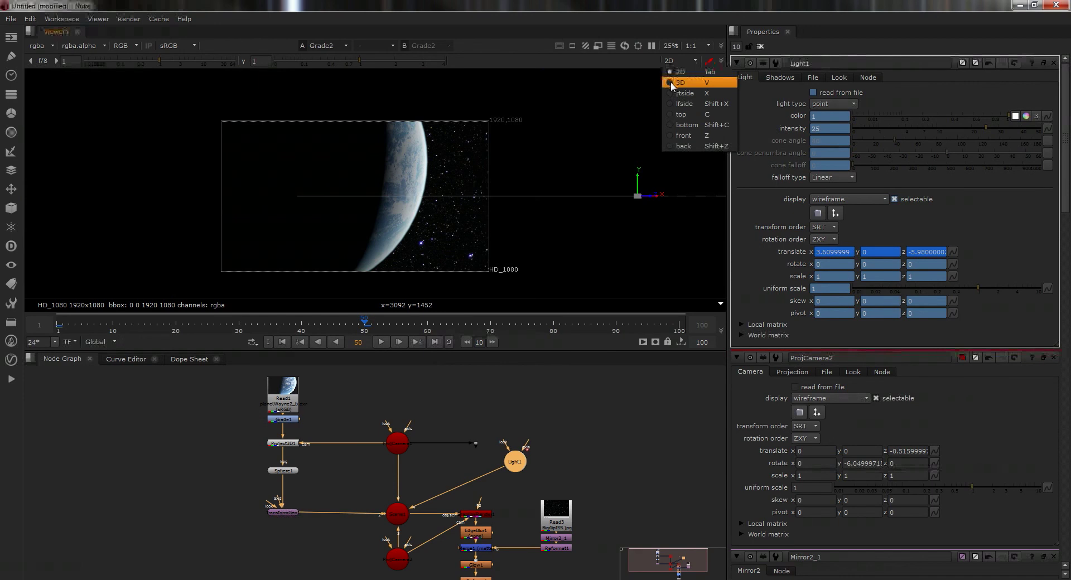
left_click(676, 79)
left_click_drag(664, 228, 716, 198)
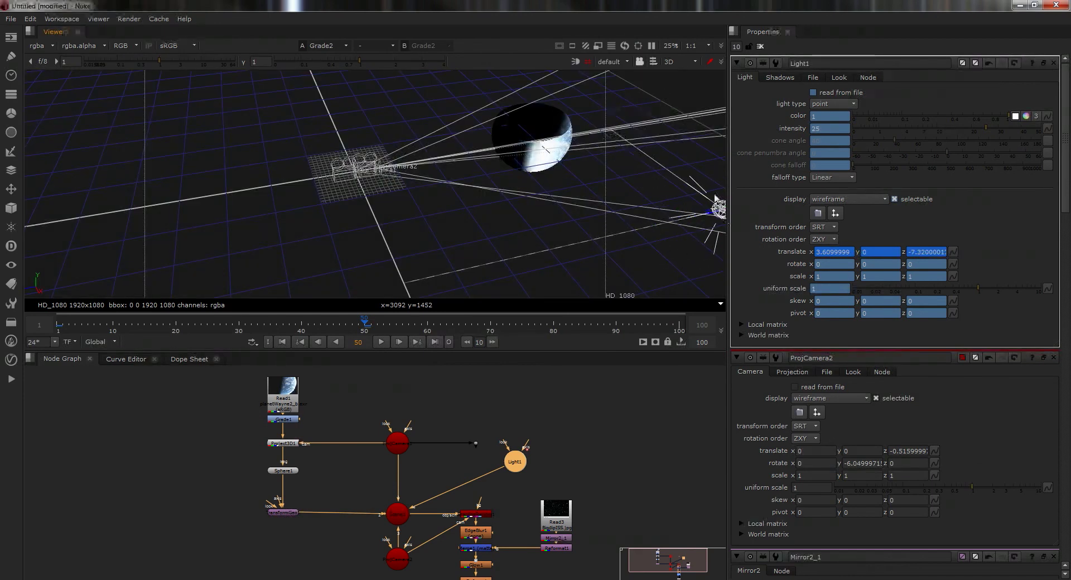
left_click(678, 62)
left_click(674, 69)
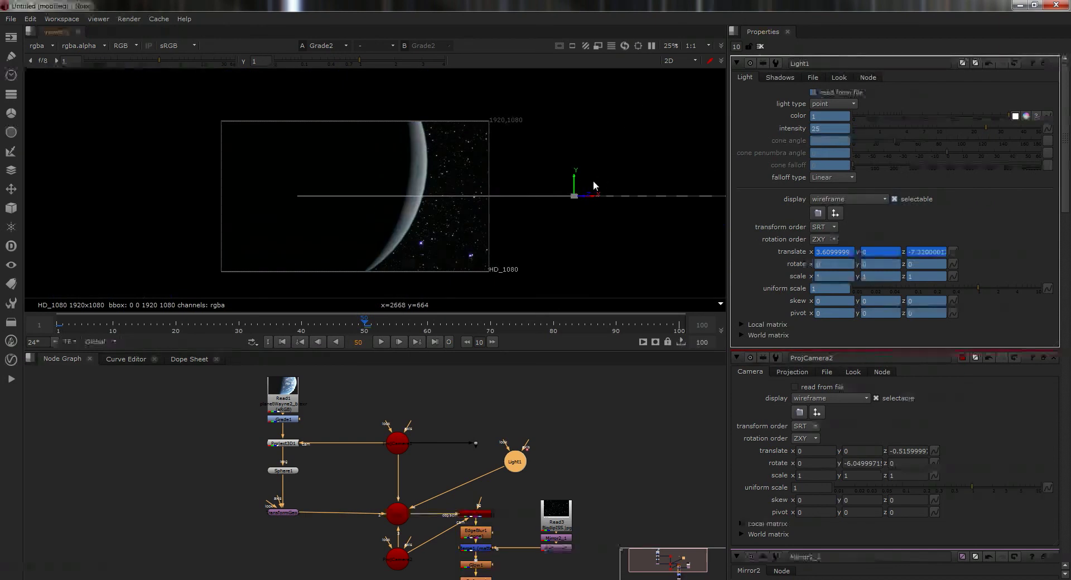
left_click_drag(590, 196, 569, 198)
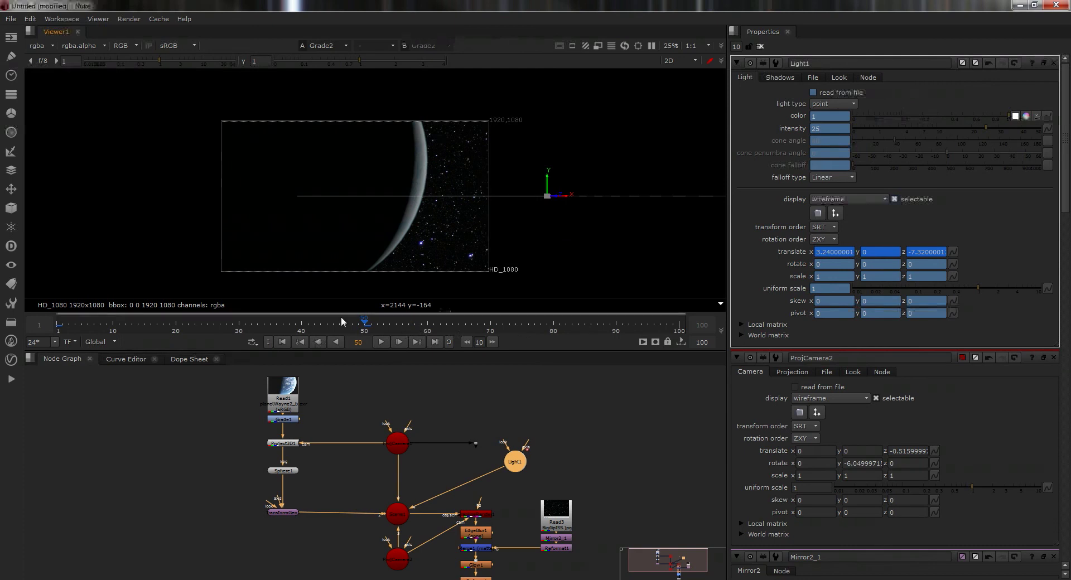
left_click_drag(360, 325, 69, 329)
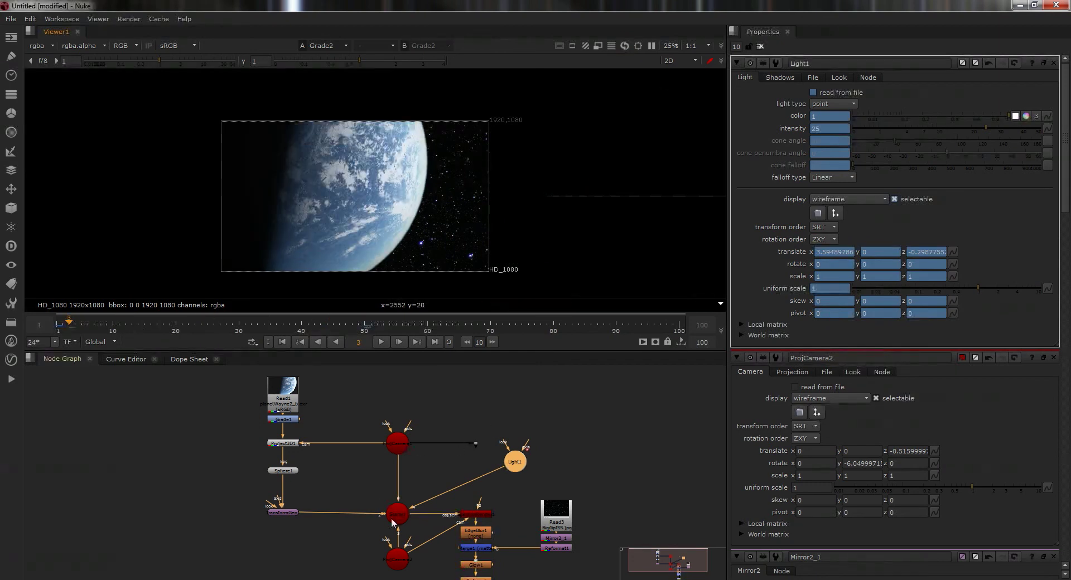
Rename the ProjCamera2 node as ShotCamera2
double_click(399, 560)
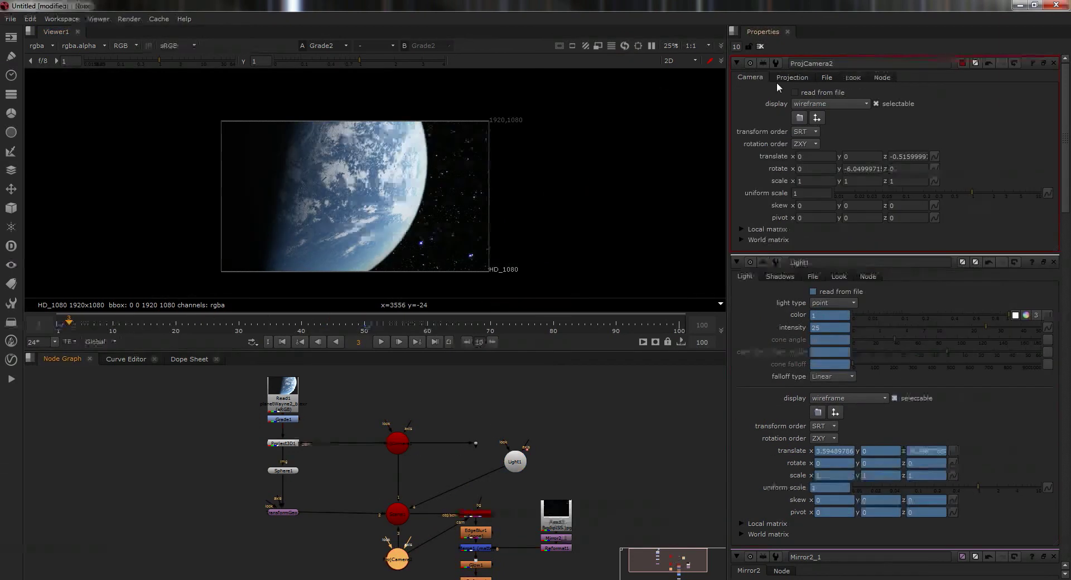
left_click_drag(802, 64, 609, 78)
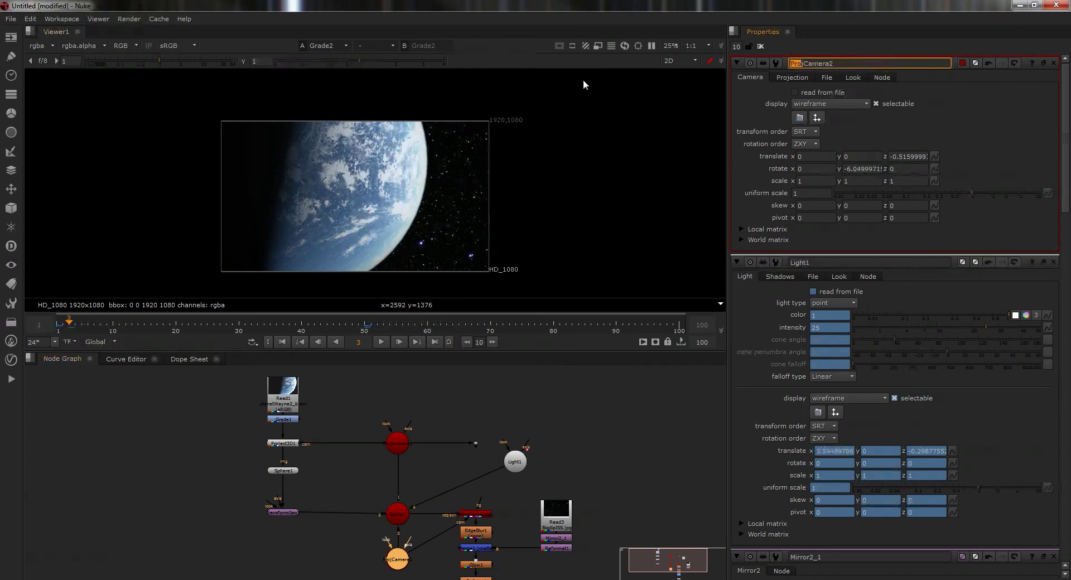
key("BackSpace")
type("Shot")
key("Return")
left_click(401, 567)
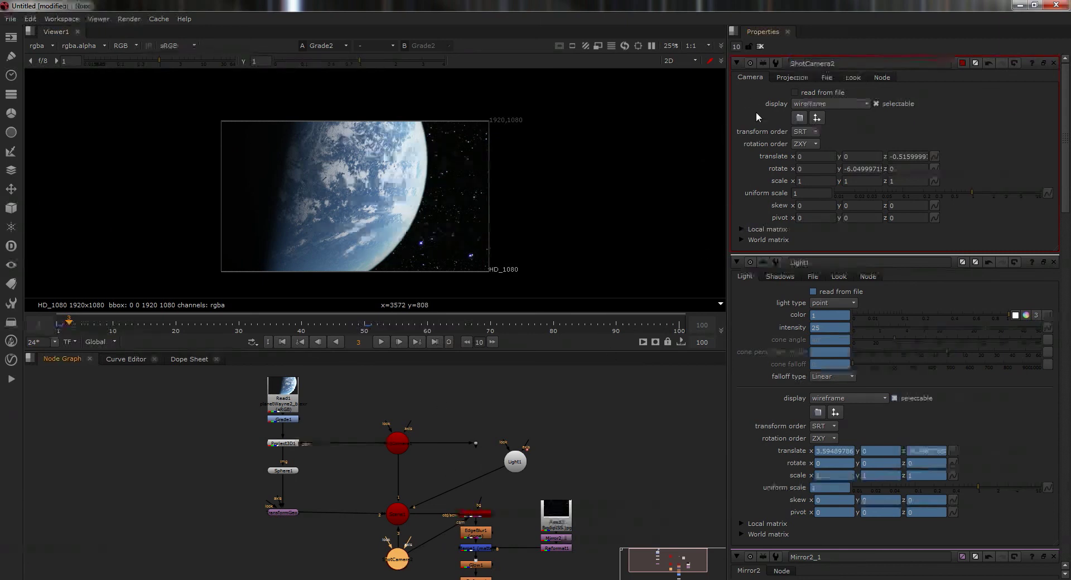
In the 3D view, set a key on all of ShotCamera2's knobs at frame 1
left_click(676, 60)
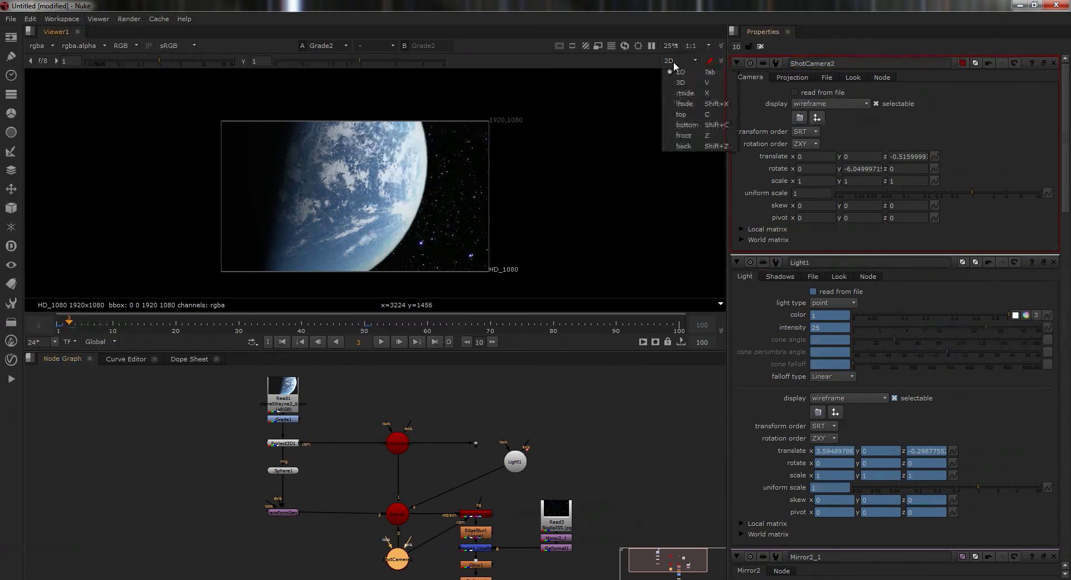
left_click(675, 79)
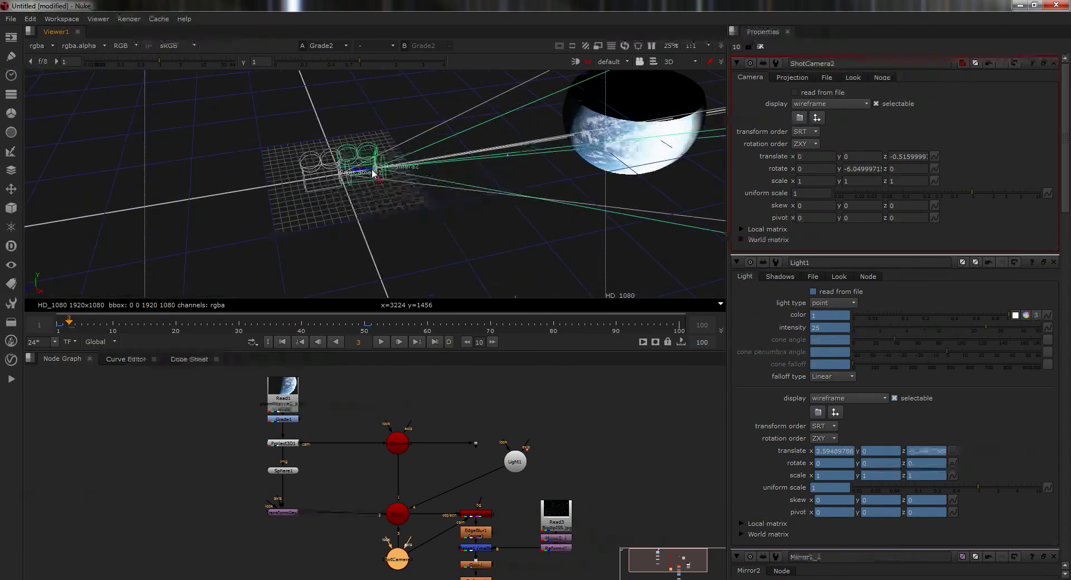
scroll(374, 173, "up", 2)
scroll(374, 173, "down", 4)
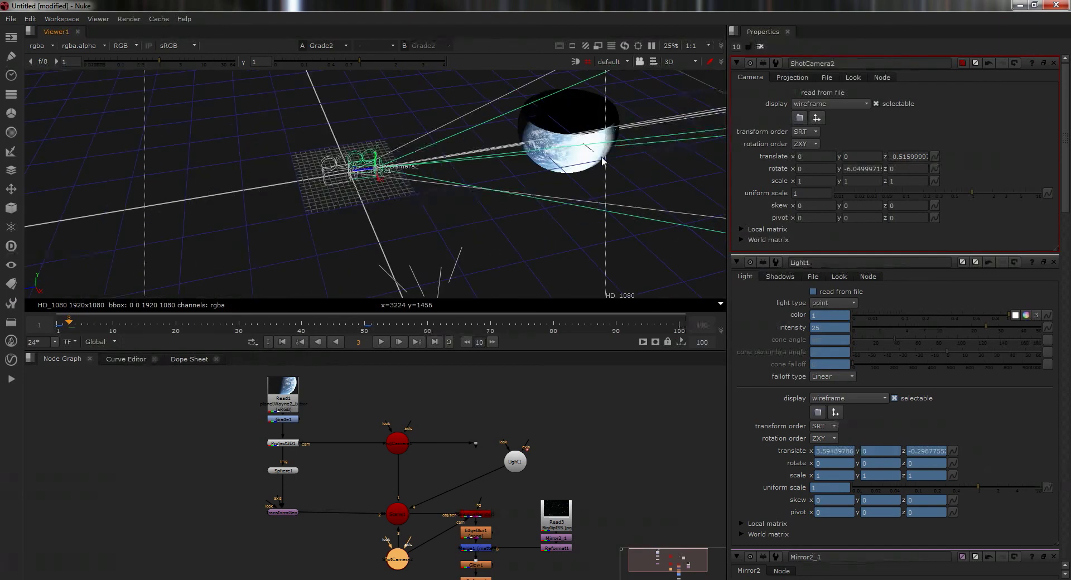
right_click(779, 156)
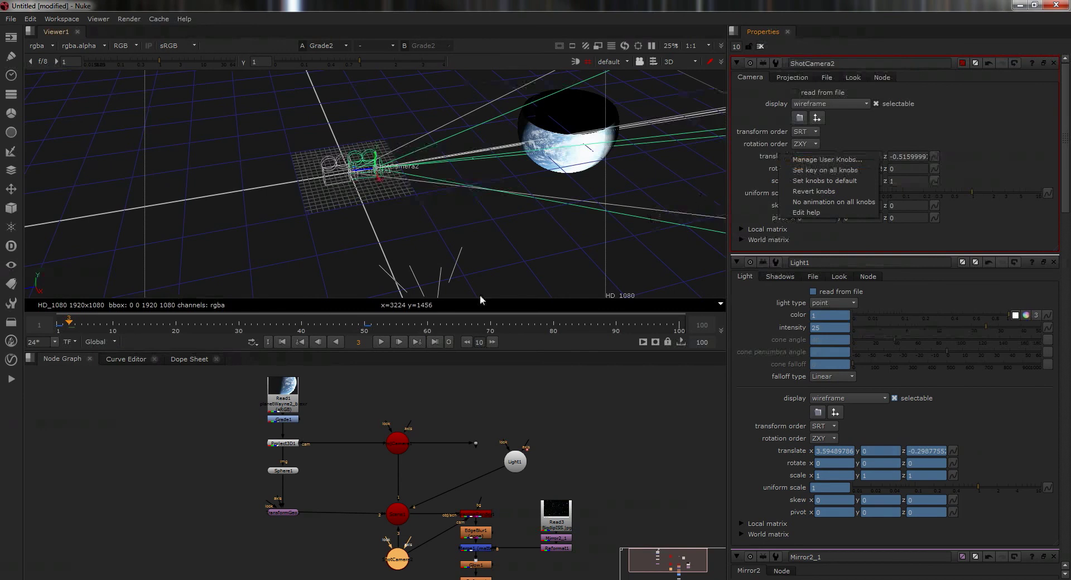
left_click(281, 342)
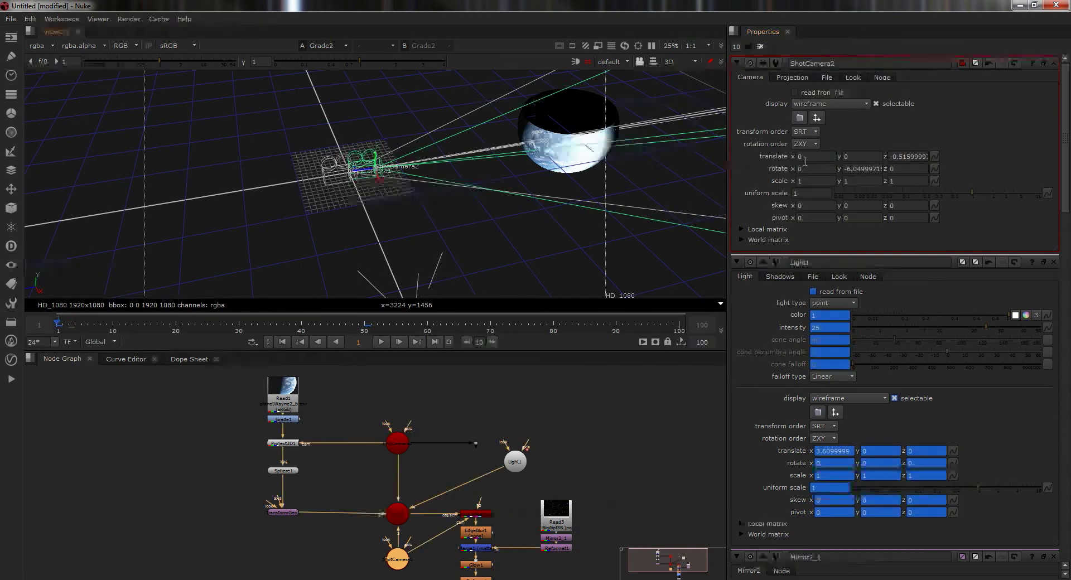
right_click(780, 159)
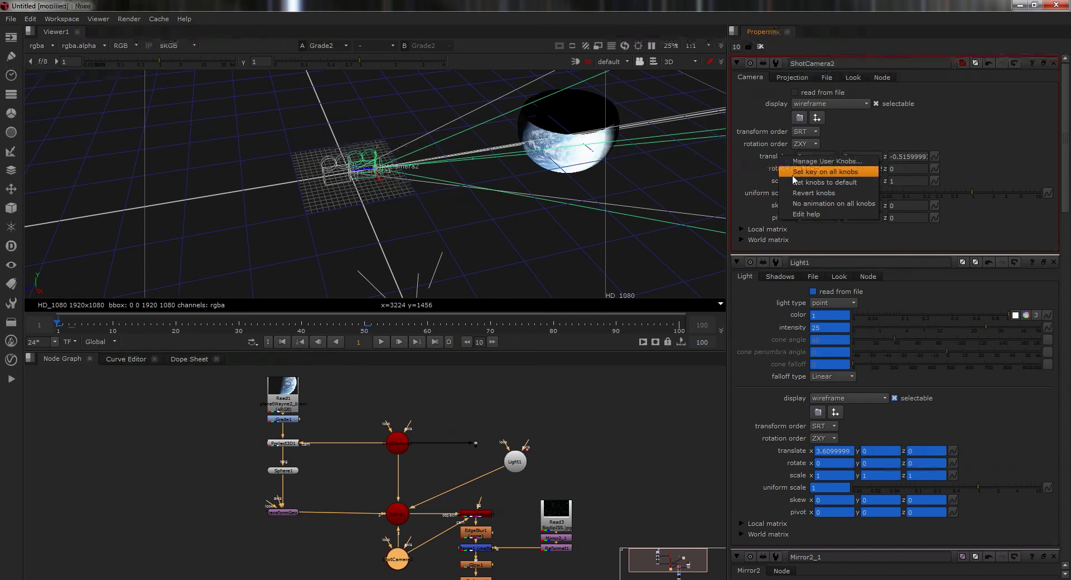
left_click(793, 174)
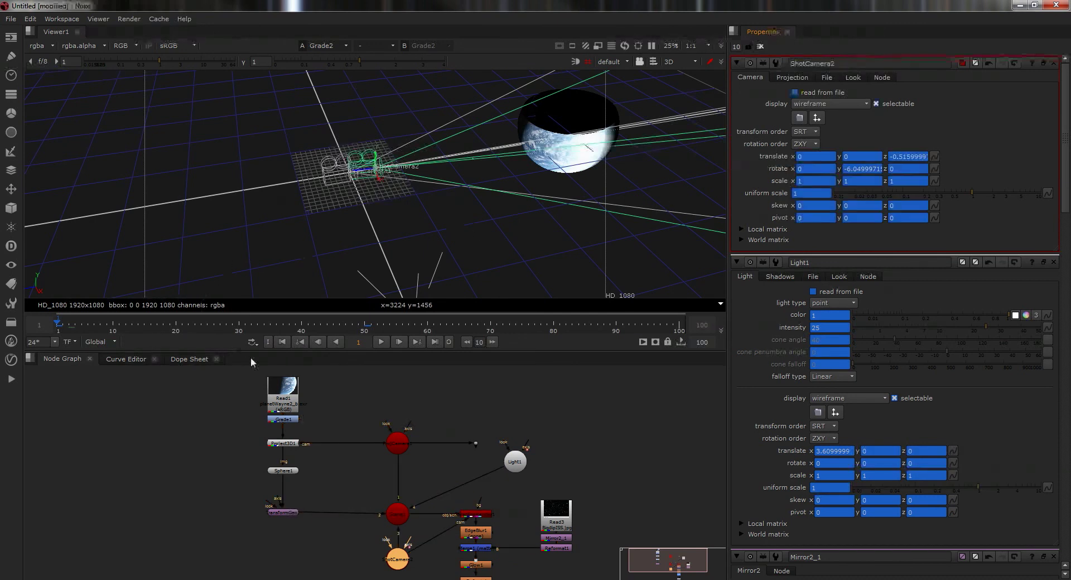
At frame 50, move ShotCamera2 to about X 1.06, Z -0.49, rotate it to about 2.11 in Y, and look through it
left_click(367, 325)
left_click_drag(378, 182, 394, 216)
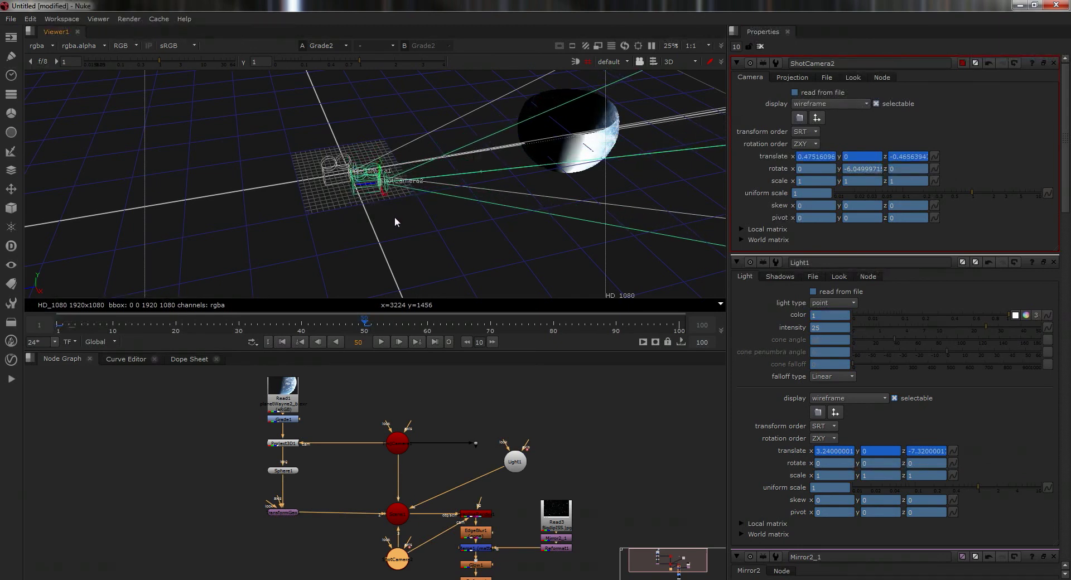
left_click_drag(439, 144, 445, 295, "ctrl")
left_click_drag(401, 183, 401, 231, "ctrl")
left_click(614, 63)
left_click(615, 84)
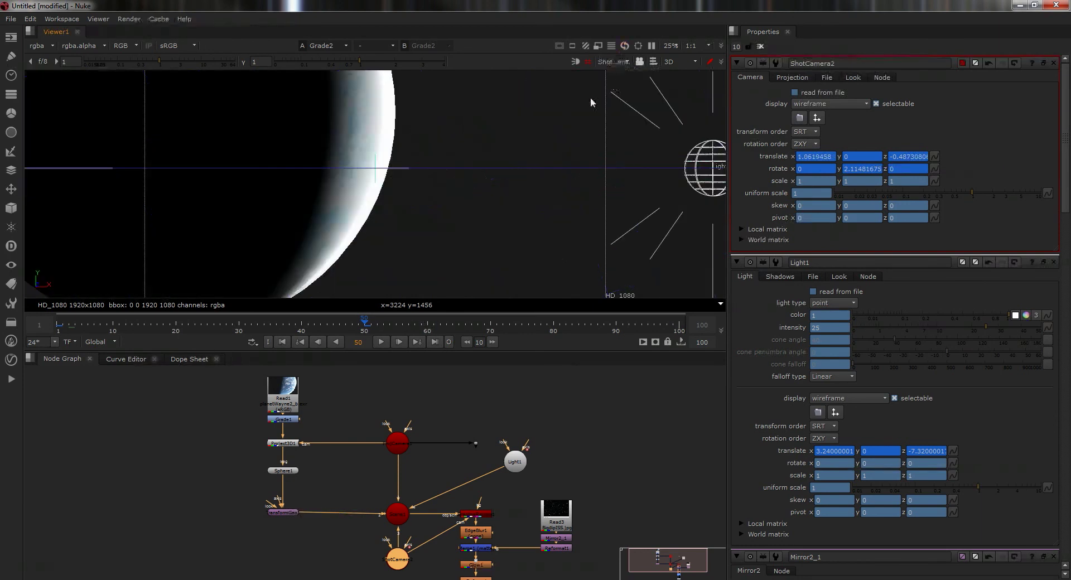
Preview the camera and light animation in the 2D render from frame 1, stopping playback at frame 18
left_click_drag(355, 326, 8, 316)
left_click(677, 62)
left_click(684, 73)
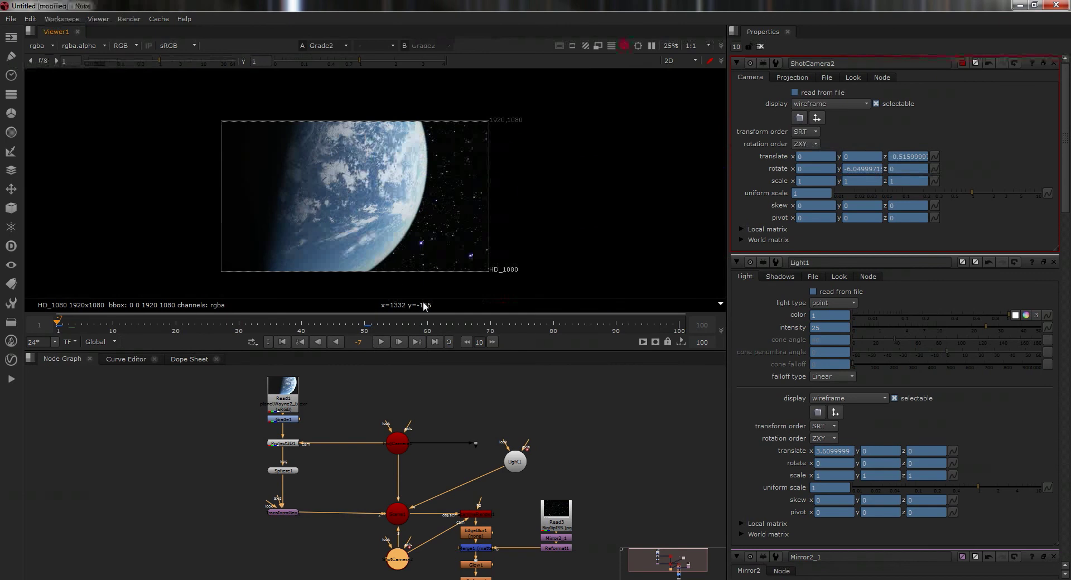
left_click(283, 342)
left_click(383, 342)
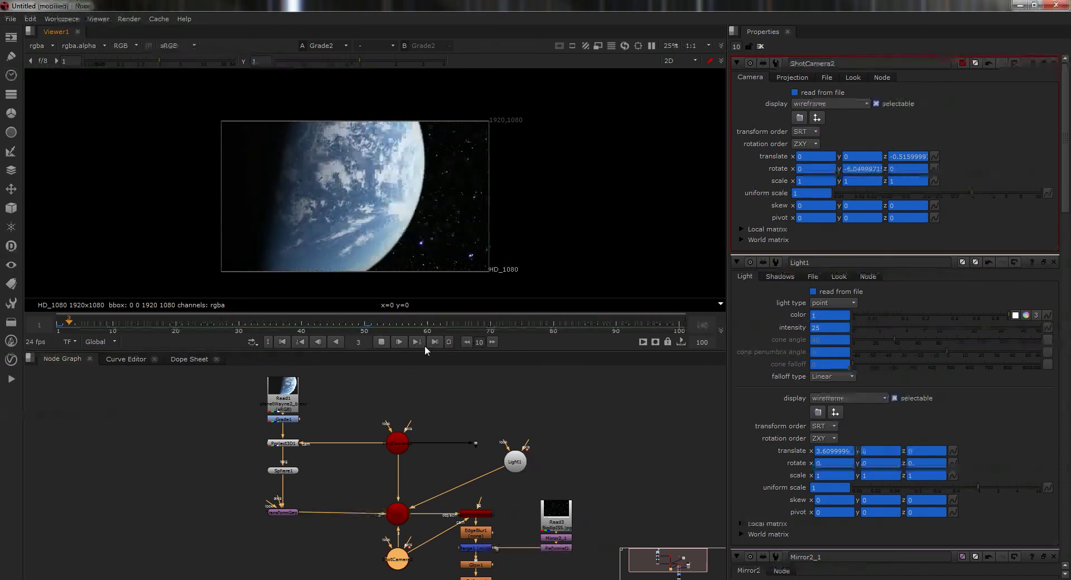
left_click(382, 343)
Add a LightWrap node to an empty area of the node graph
left_click(224, 539)
key("Tab")
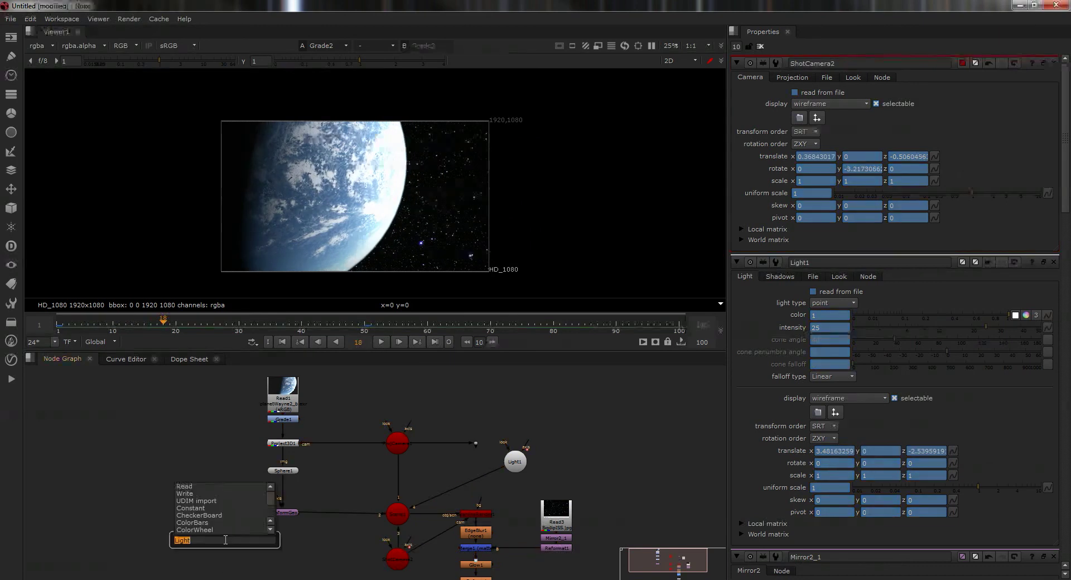
type("lig")
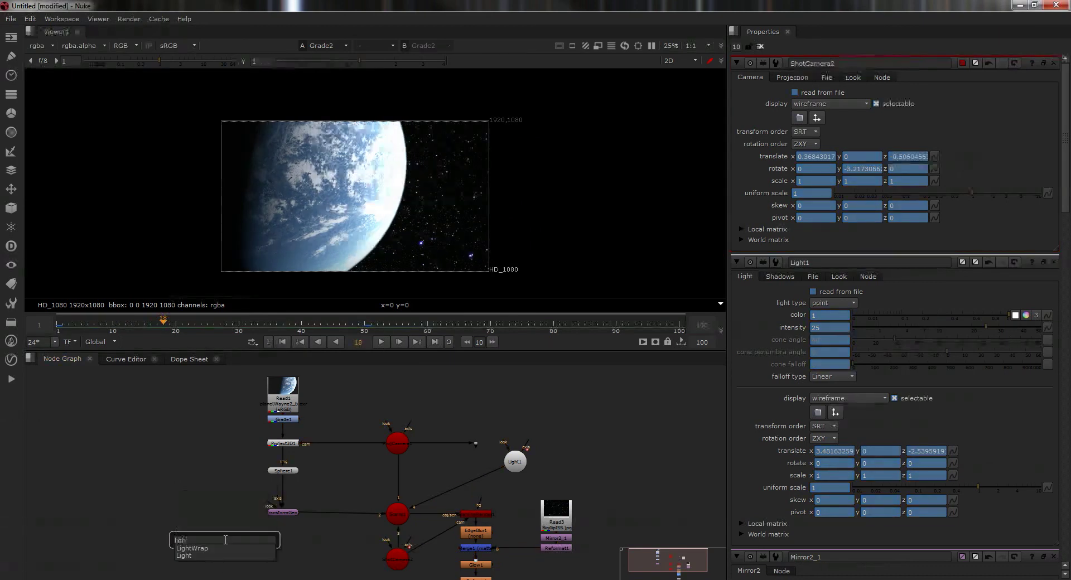
key("Return")
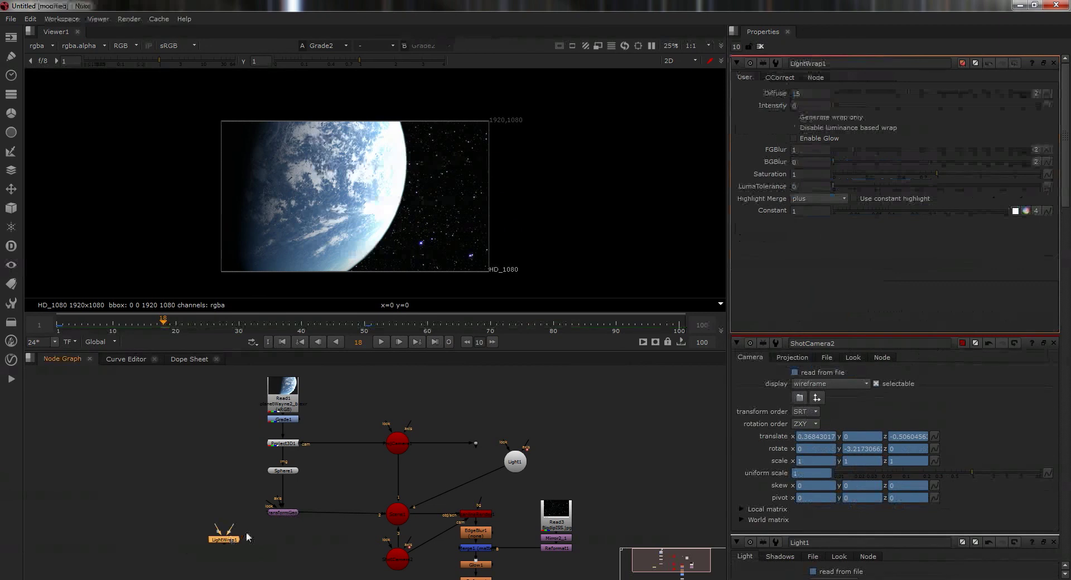
Insert LightWrap1 between the ScanlineRender and EdgeBlur1 nodes, and connect its other input to the starfield's Reformat node
left_click_drag(233, 539, 321, 547)
middle_click_drag(383, 554, 328, 522)
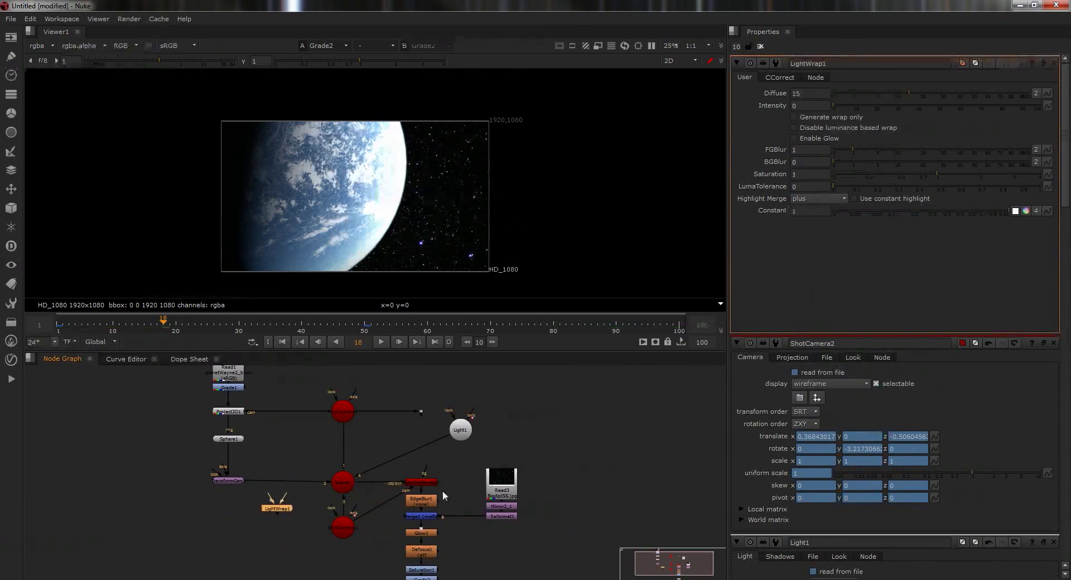
left_click_drag(280, 511, 426, 484)
left_click_drag(321, 501, 347, 483)
left_click_drag(420, 480, 420, 458)
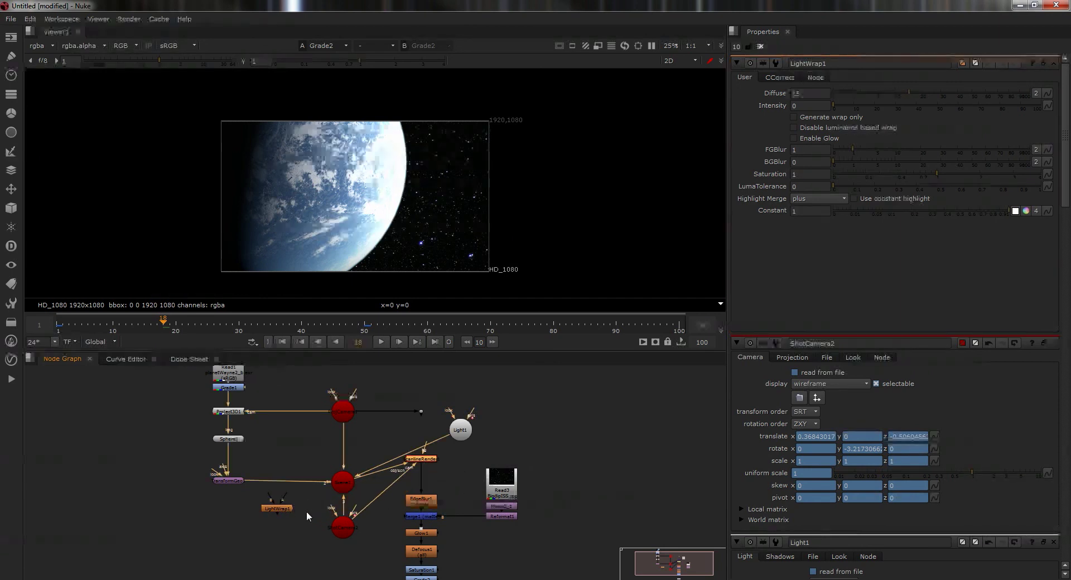
left_click_drag(286, 509, 496, 514)
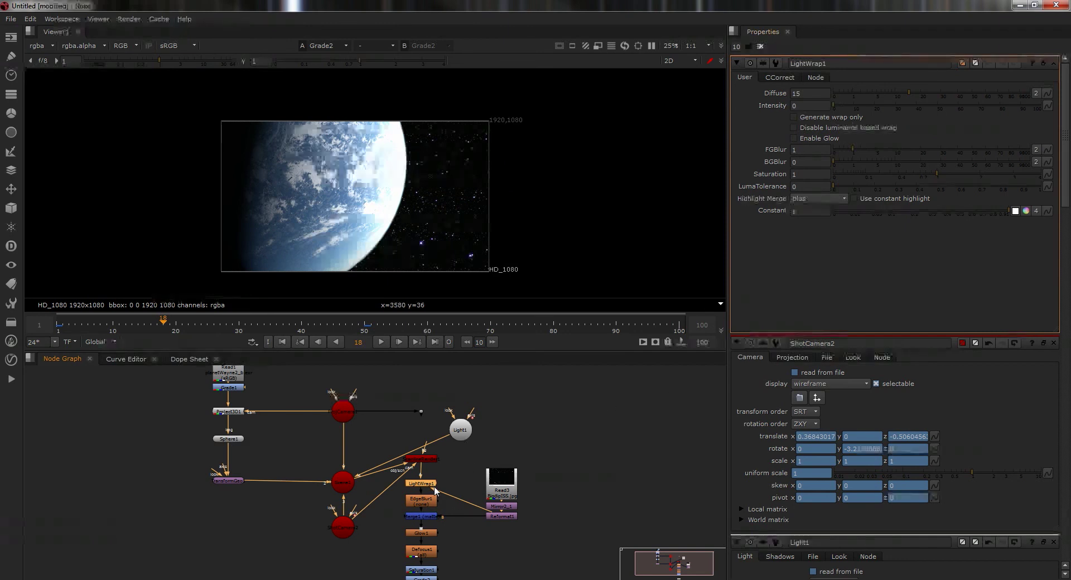
View LightWrap1 and set diffuse 48.5 and intensity 45.5, with luminance-based wrap disabled and glow enabled, after trying wrap-only output
key("1")
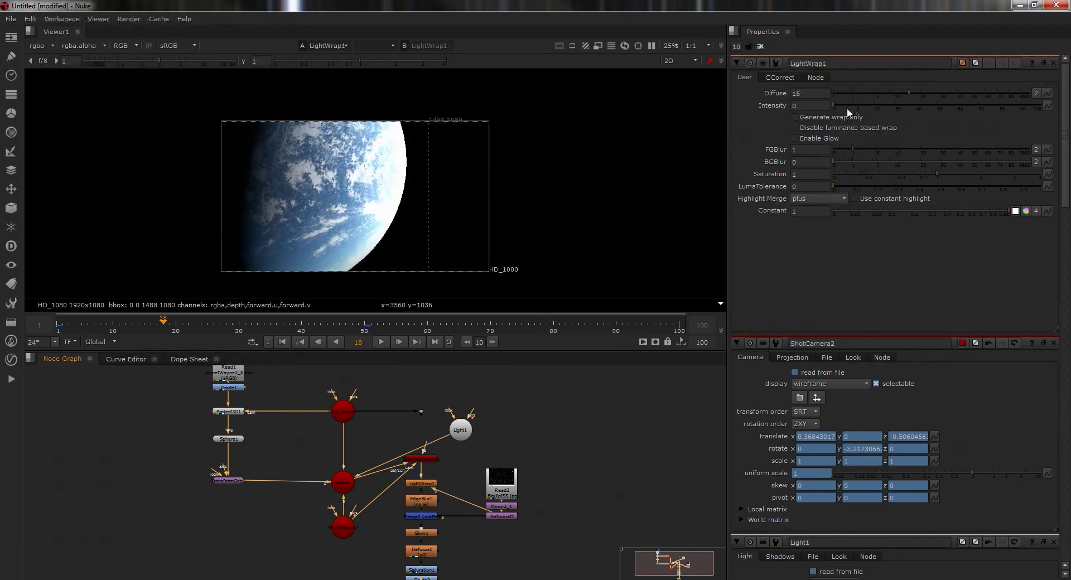
left_click_drag(851, 106, 975, 91)
left_click(828, 138)
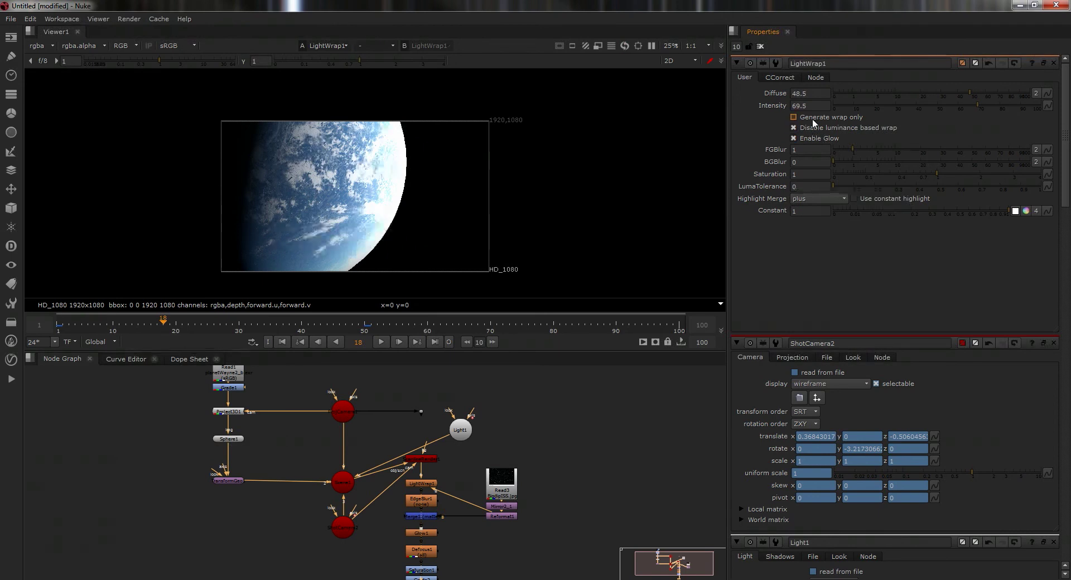
left_click(812, 118)
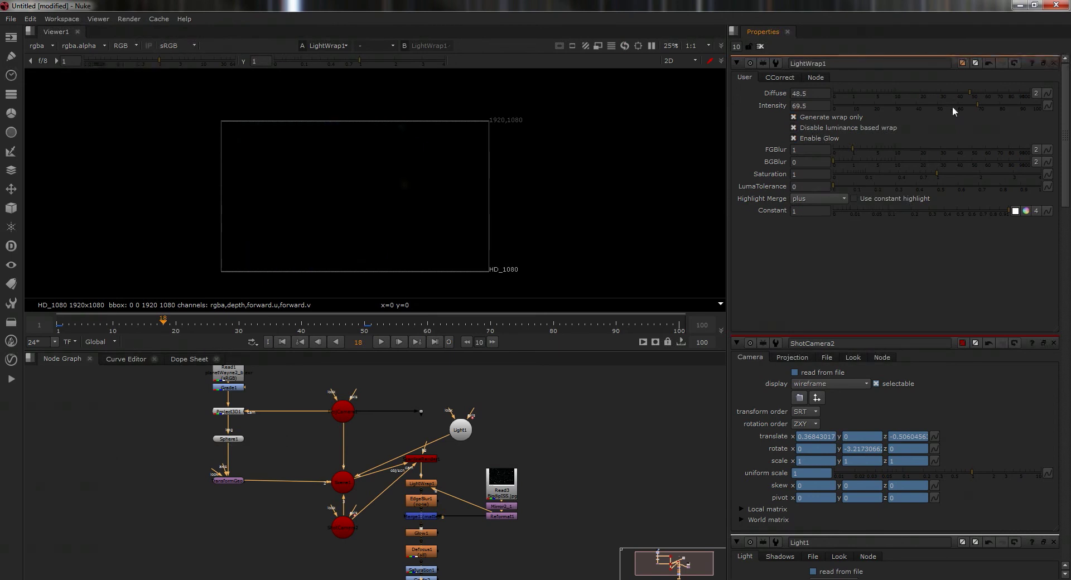
left_click_drag(902, 107, 927, 107)
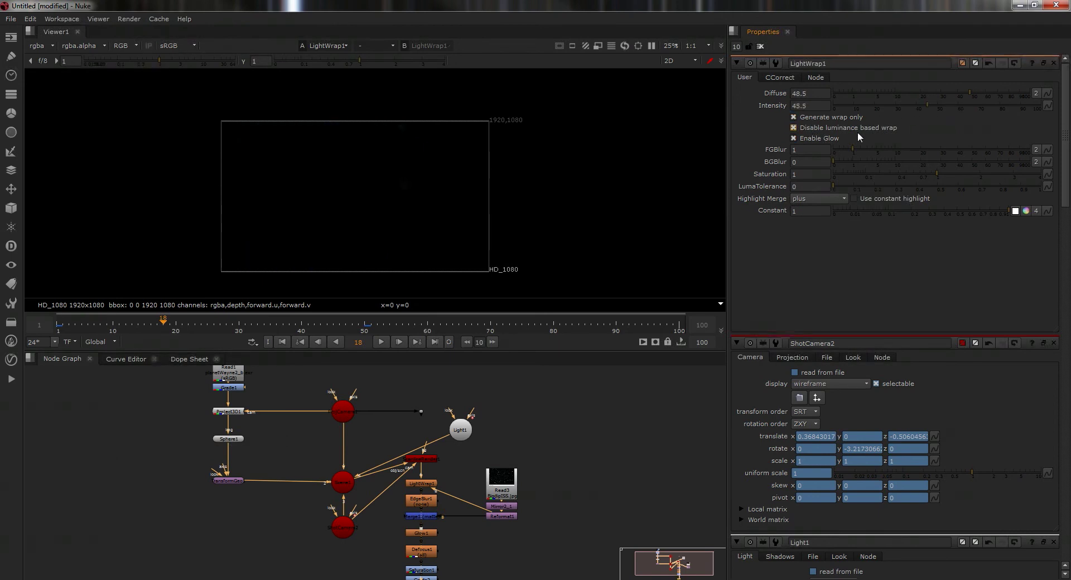
left_click(816, 118)
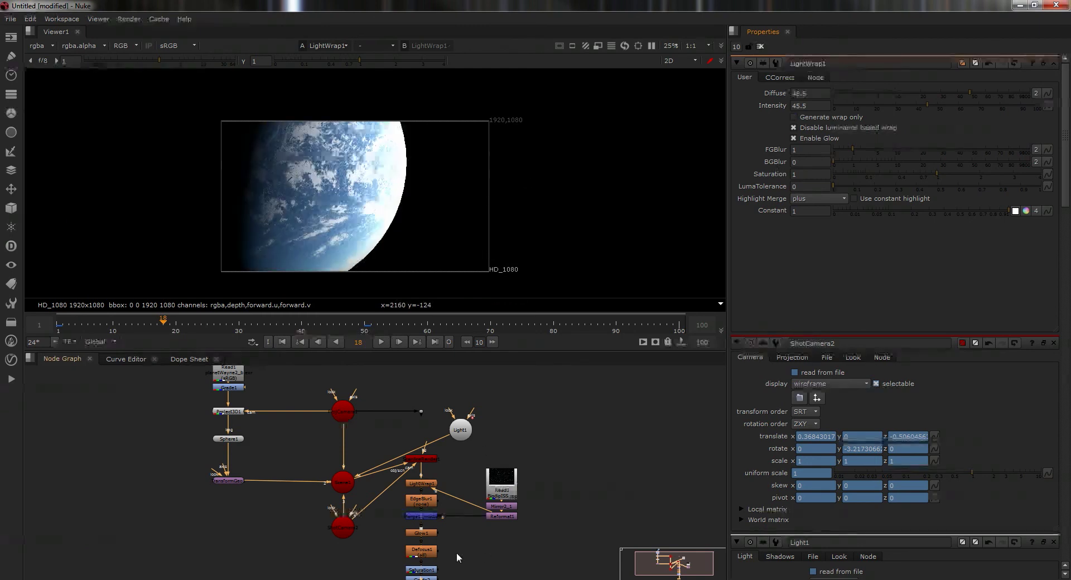
View the Grade2 output and open Light1's properties
middle_click_drag(486, 544, 476, 494)
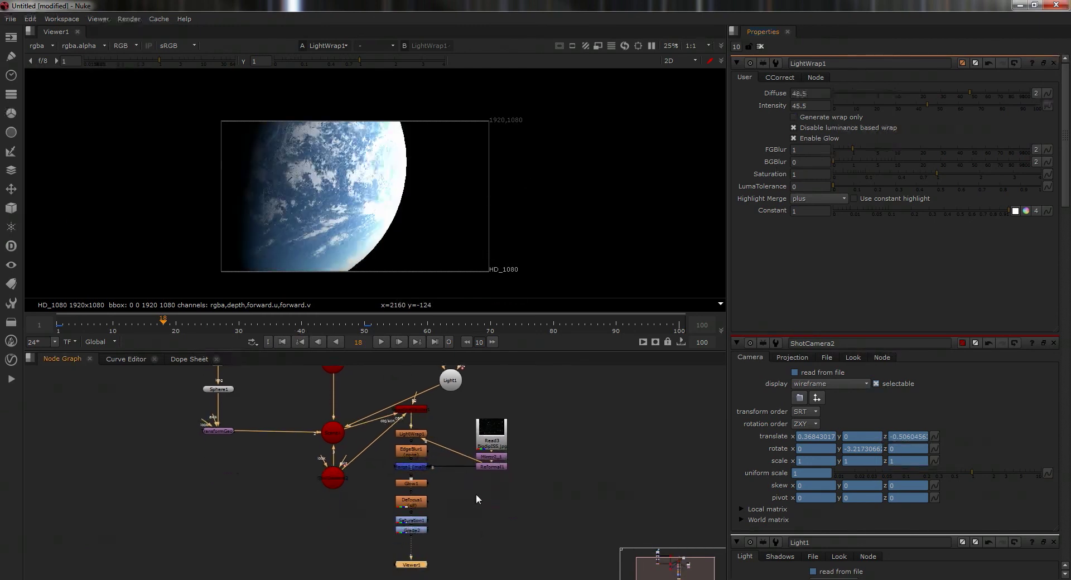
double_click(414, 530)
key("1")
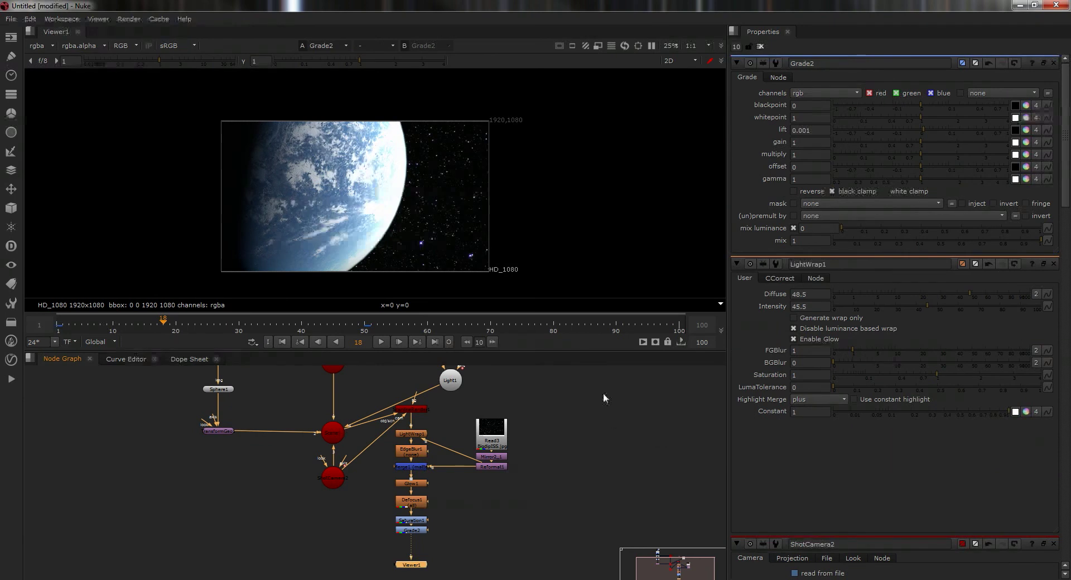
double_click(451, 380)
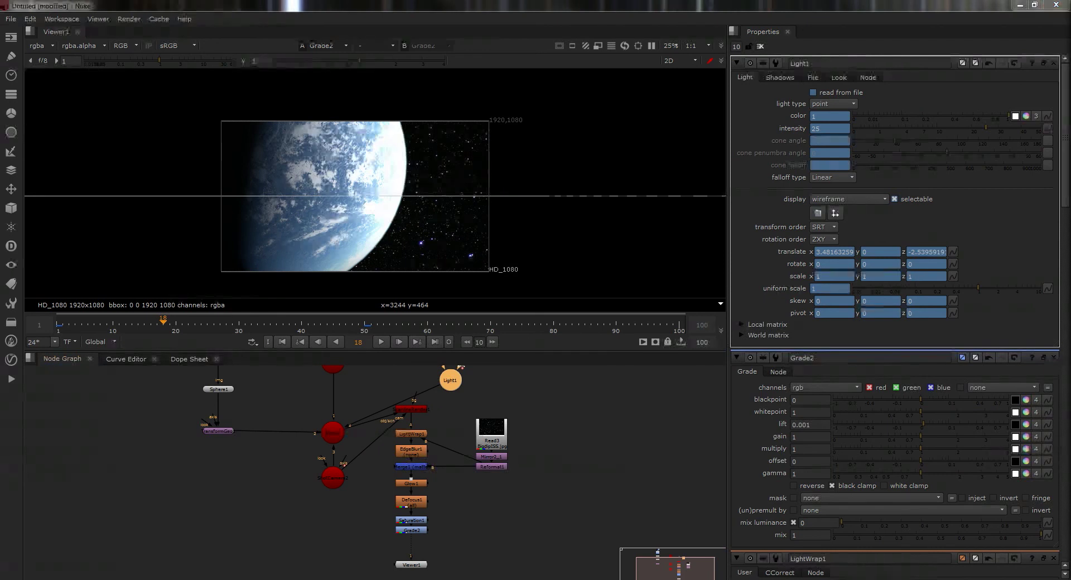
Examine the finished comp in the separate PlanetWayneComp.nk window, cancel its flipbook, and move the window away
left_click_drag(1070, 139, 549, 37)
left_click_drag(231, 305, 562, 307)
left_click(723, 321)
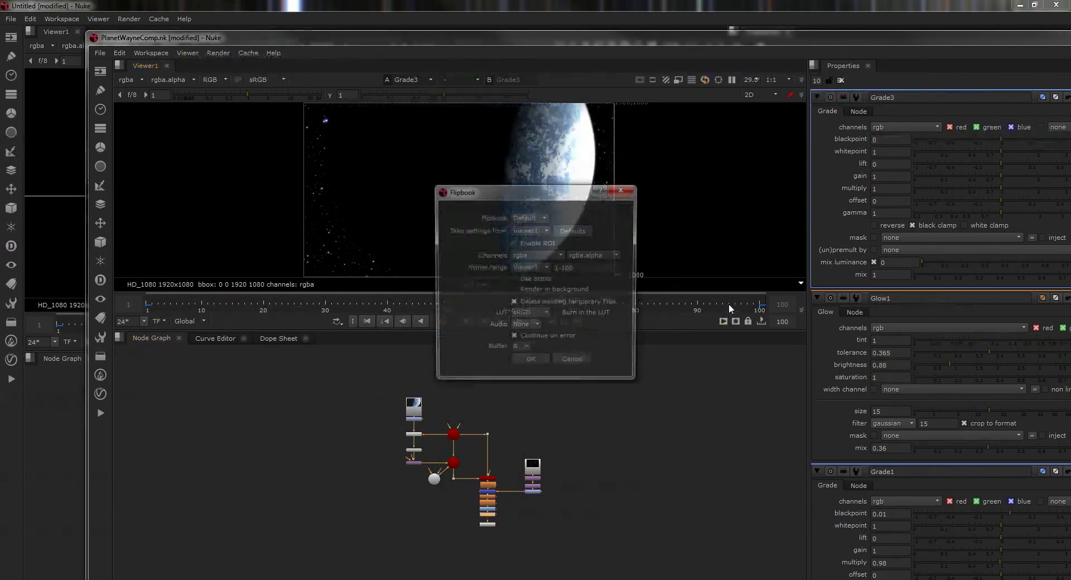
left_click(584, 359)
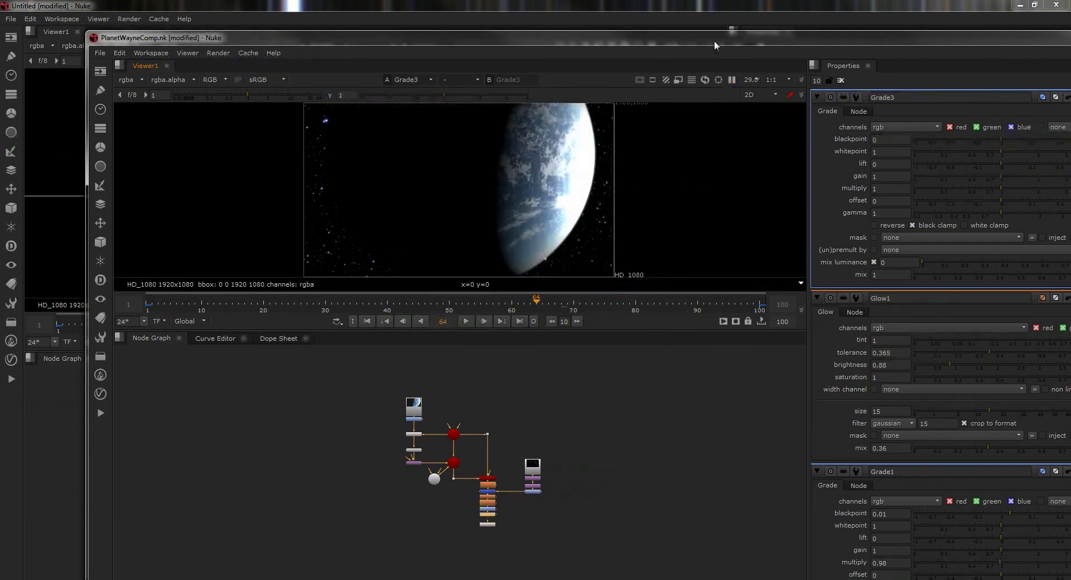
left_click_drag(680, 43, 791, 41)
left_click_drag(531, 48, 1070, 53)
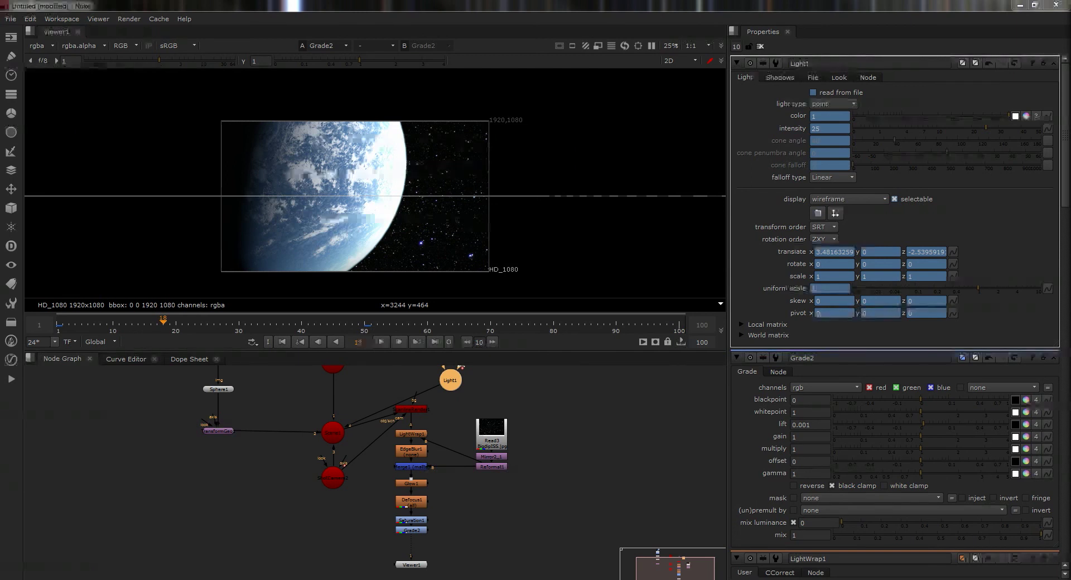
scroll(594, 186, "up", 4)
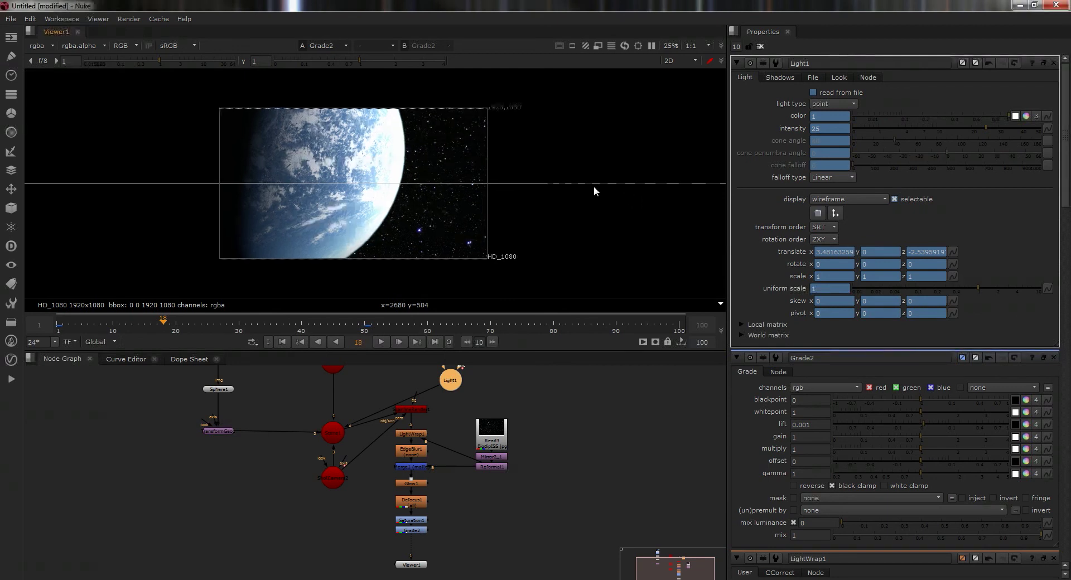
middle_click_drag(558, 194, 634, 207)
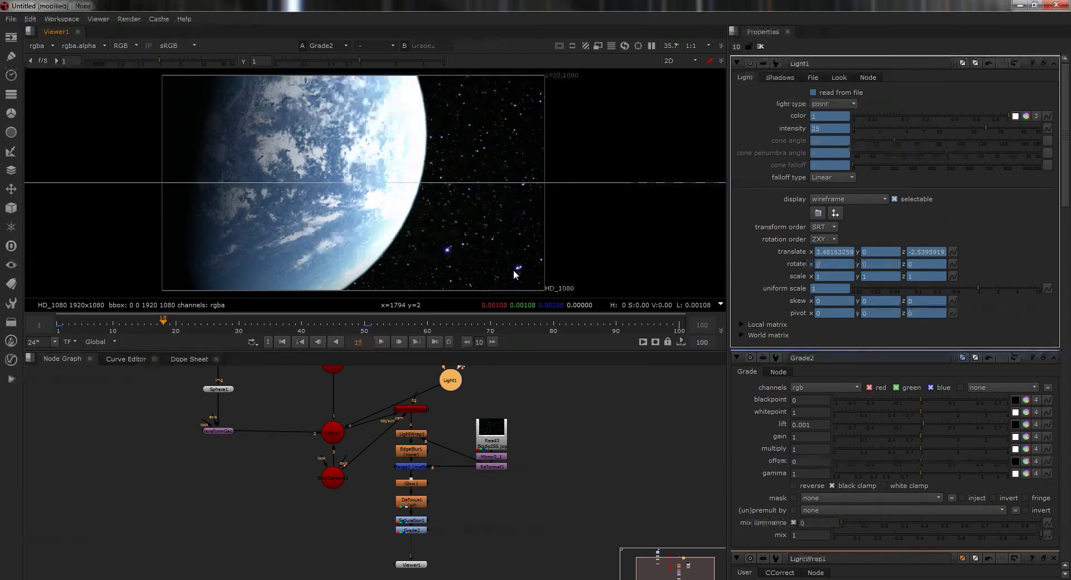